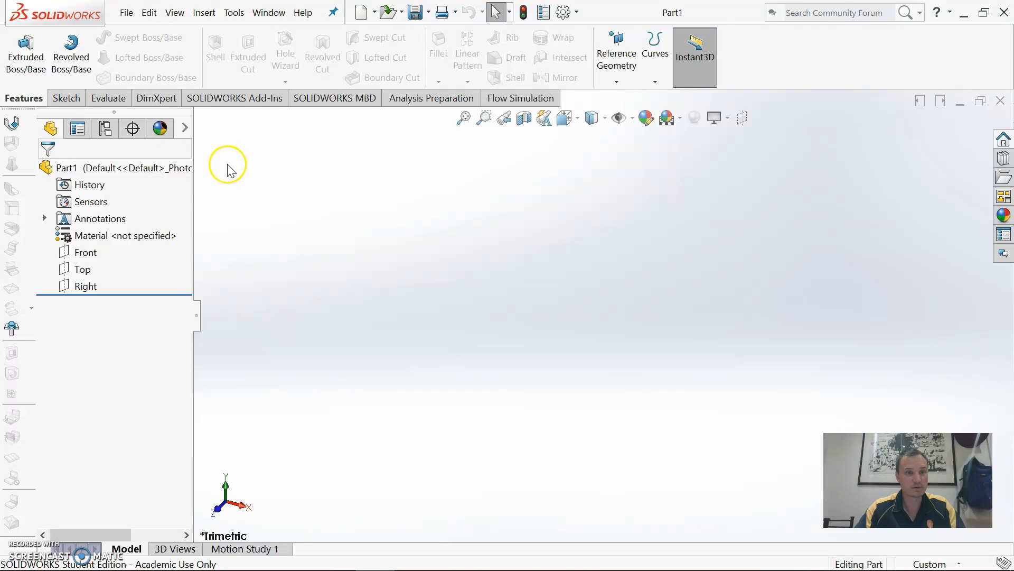
- Start a sketch on the Top plane and draw a circle about 21 mm in diameter centred on the origin
click(65, 98)
click(20, 55)
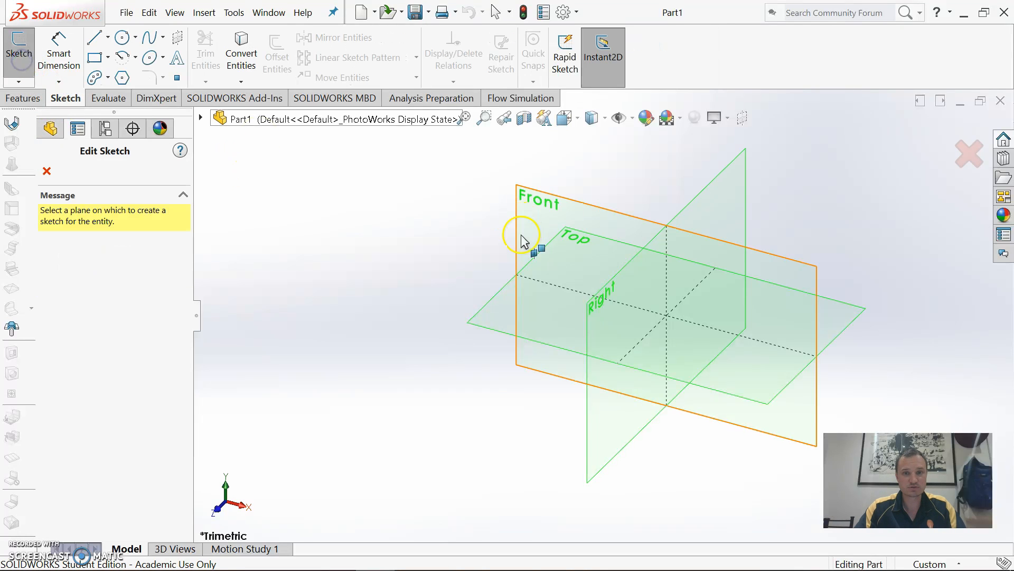
click(495, 324)
click(122, 37)
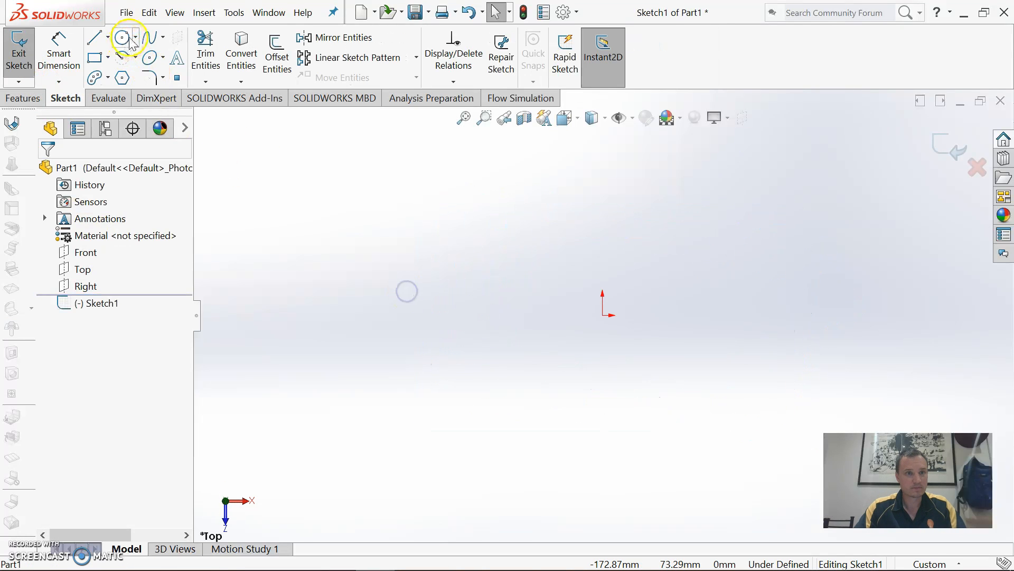
click(603, 315)
click(620, 298)
- Dimension the circle's diameter as 50 mm
right_drag(703, 312, 710, 253)
click(626, 337)
click(703, 320)
text(50)
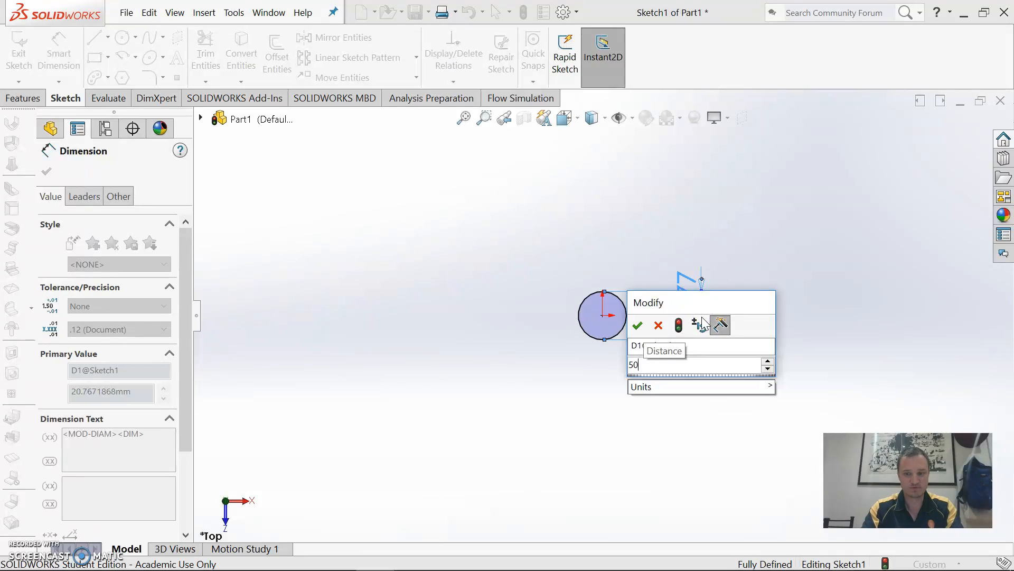
key(Return)
- Extrude the 50 mm circle as a blind boss with a depth of 300 mm
click(24, 98)
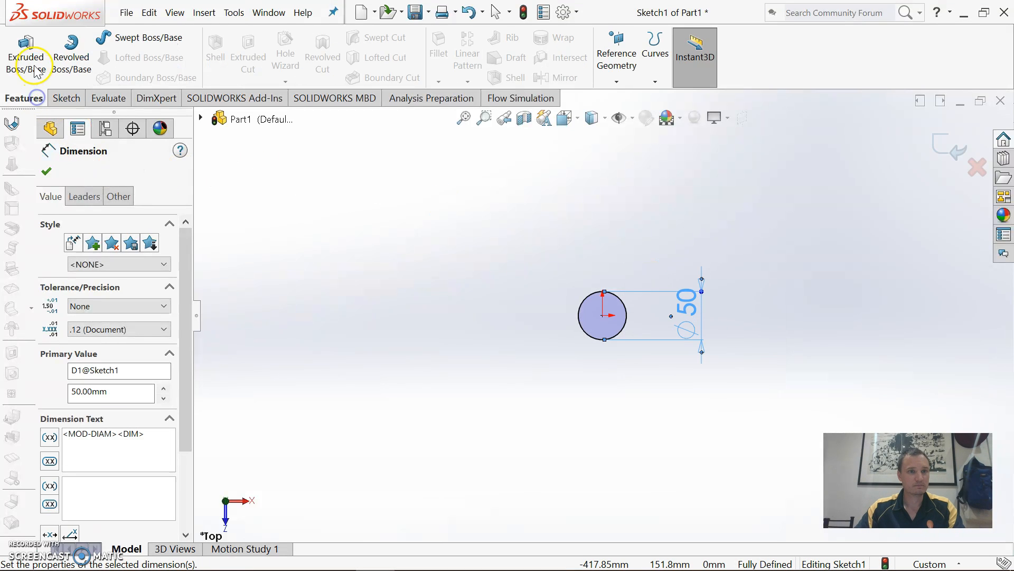
click(29, 62)
text(300)
key(Return)
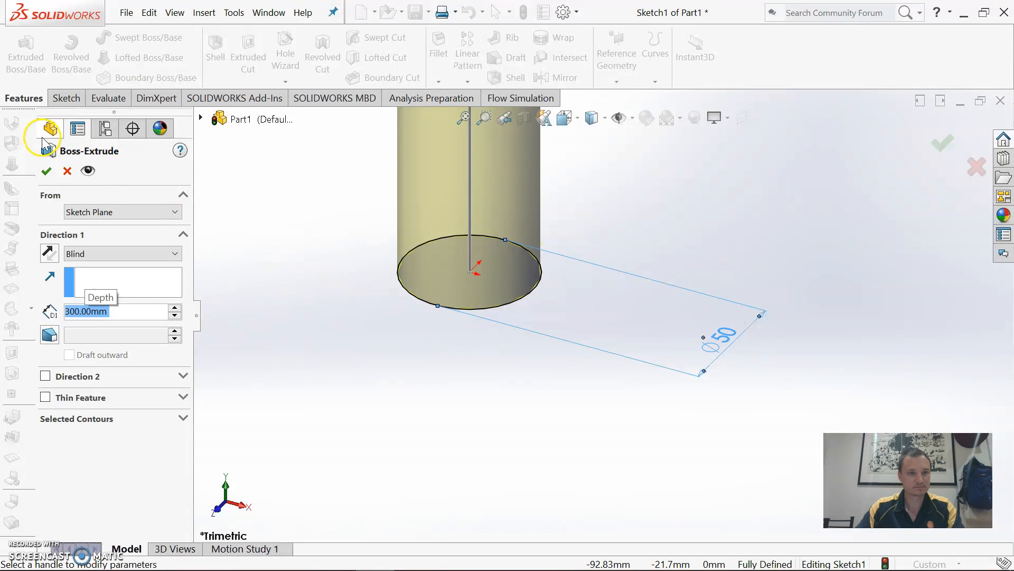
click(46, 171)
scroll(551, 247, up, 1)
scroll(655, 180, up, 5)
scroll(651, 190, down, 4)
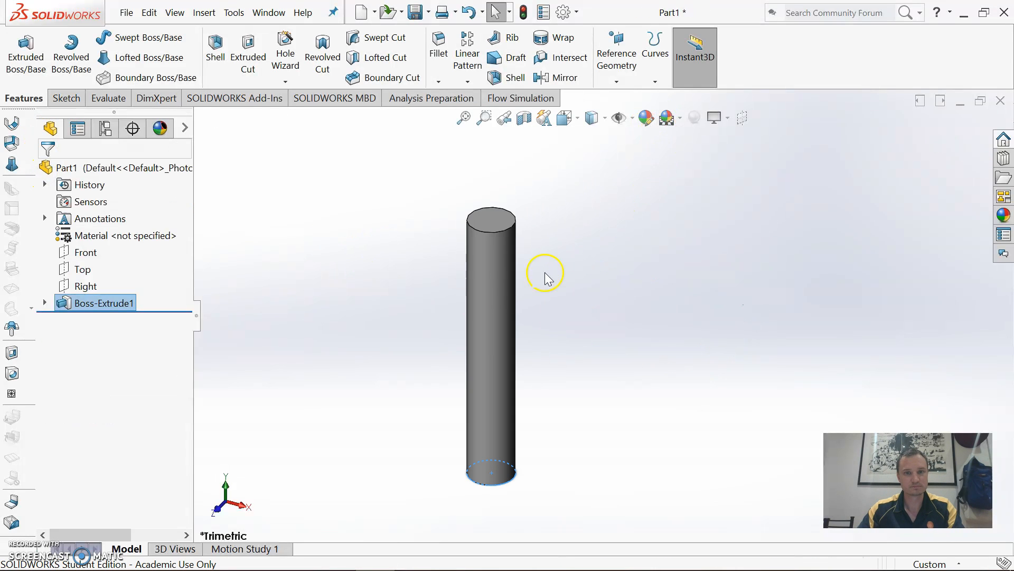
- Assign Titanium from the Other Metals materials to the 300 mm long cylinder
right_click(92, 240)
click(122, 247)
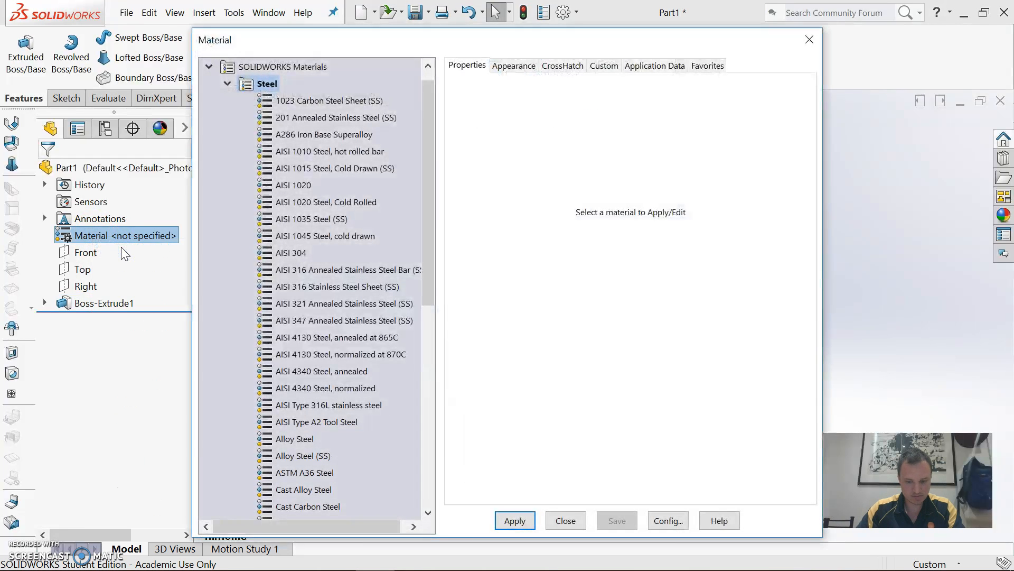
click(227, 85)
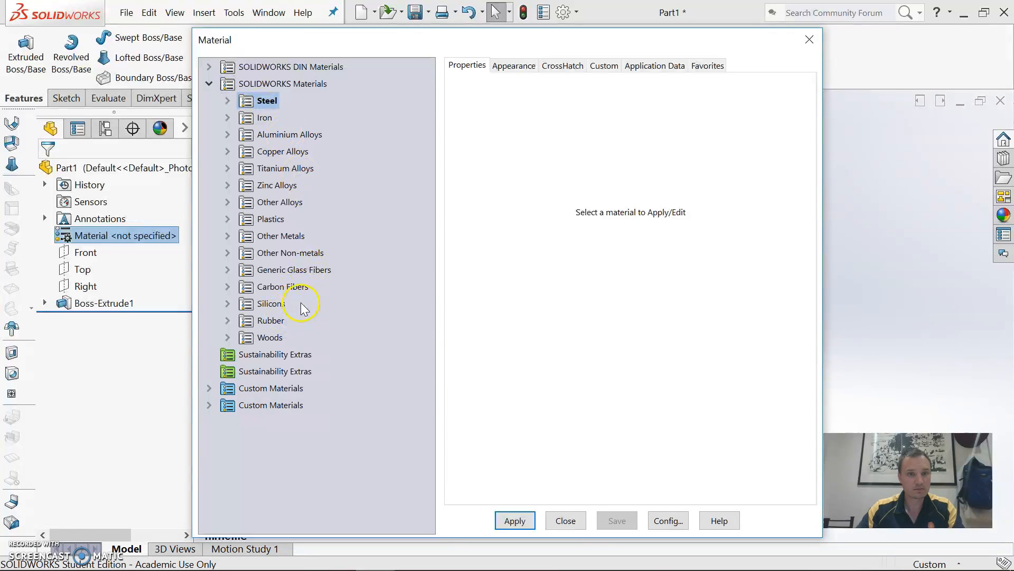
click(227, 235)
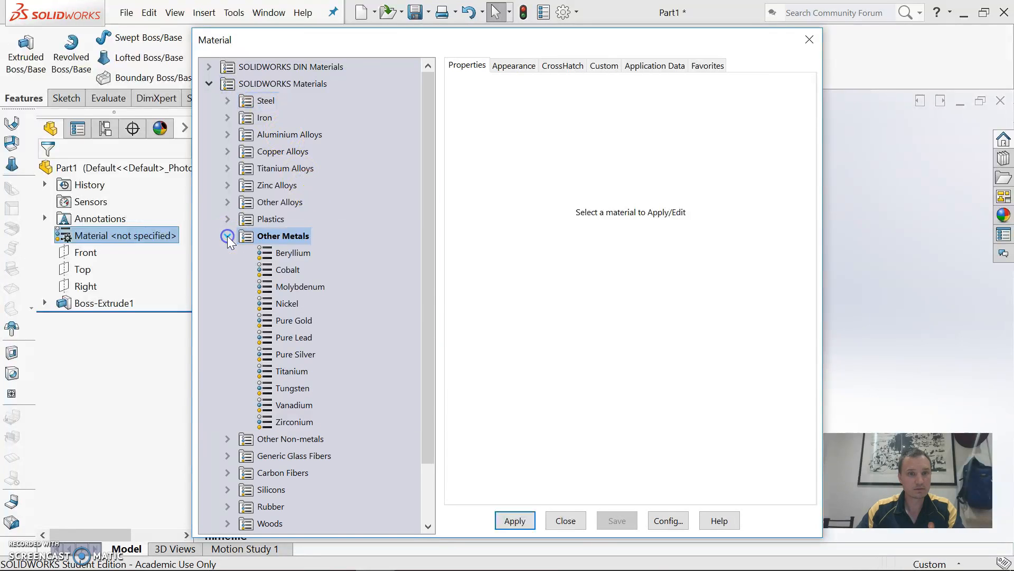
click(288, 370)
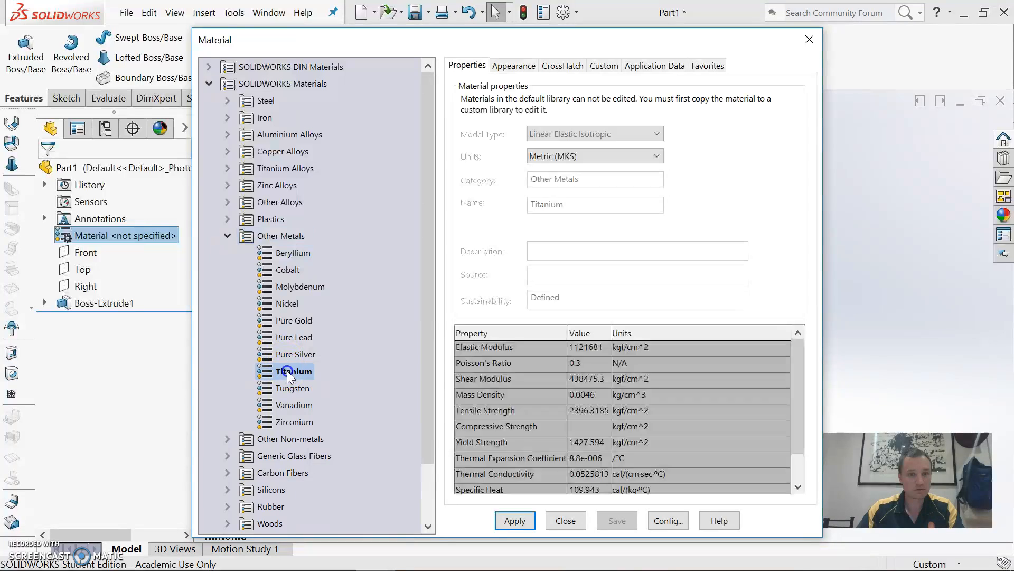
click(515, 520)
click(566, 520)
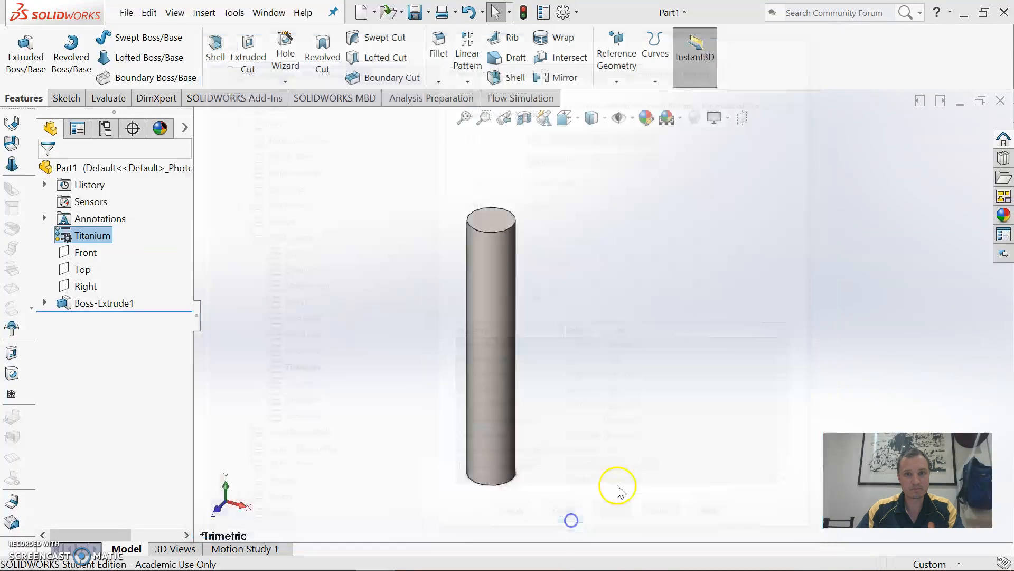
- Save the part to the Desktop under the file name "long pin"
click(125, 13)
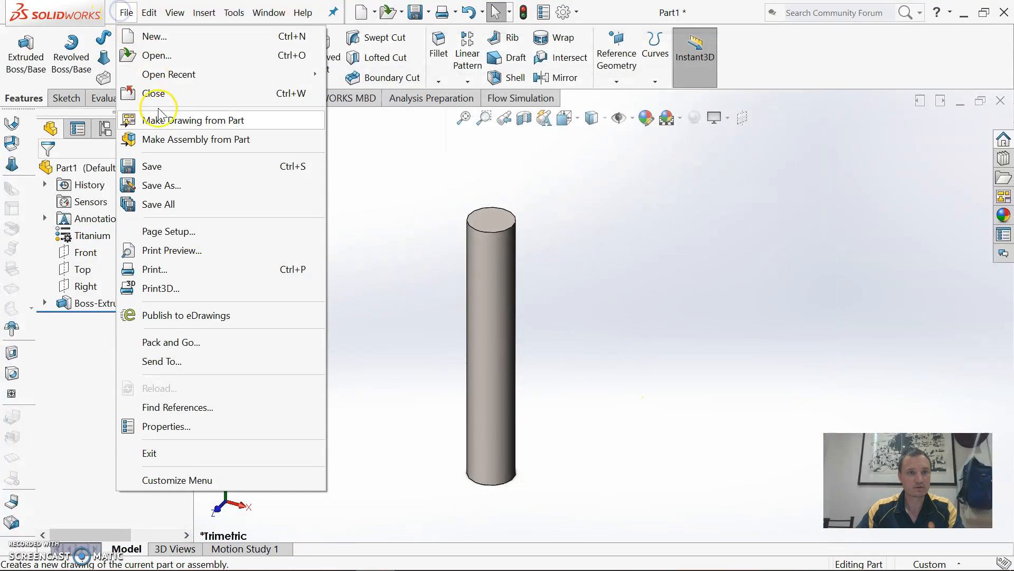
click(159, 186)
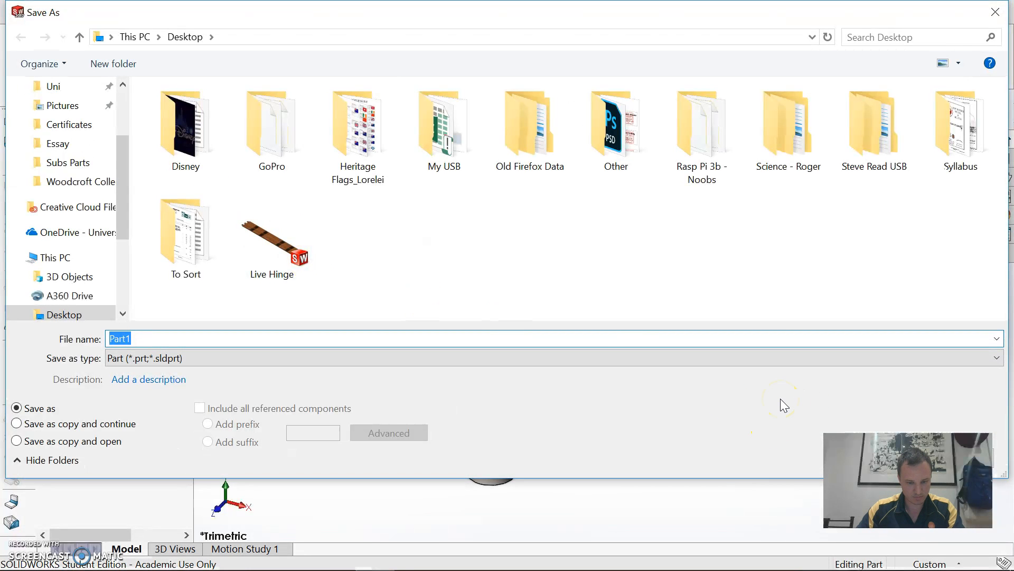
text(p)
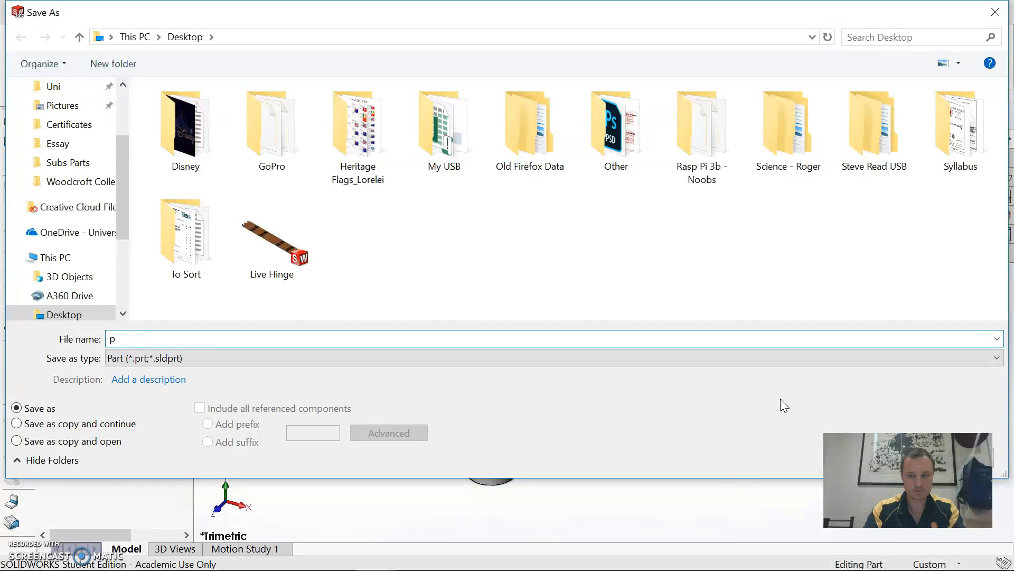
text(long pin)
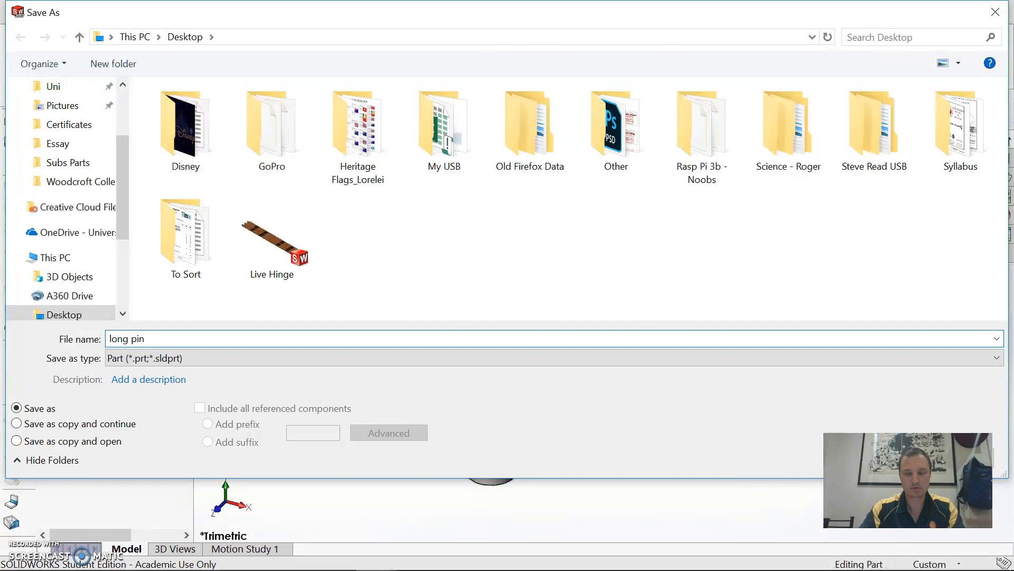
key(Return)
- Create a new part document for the second pin
click(127, 12)
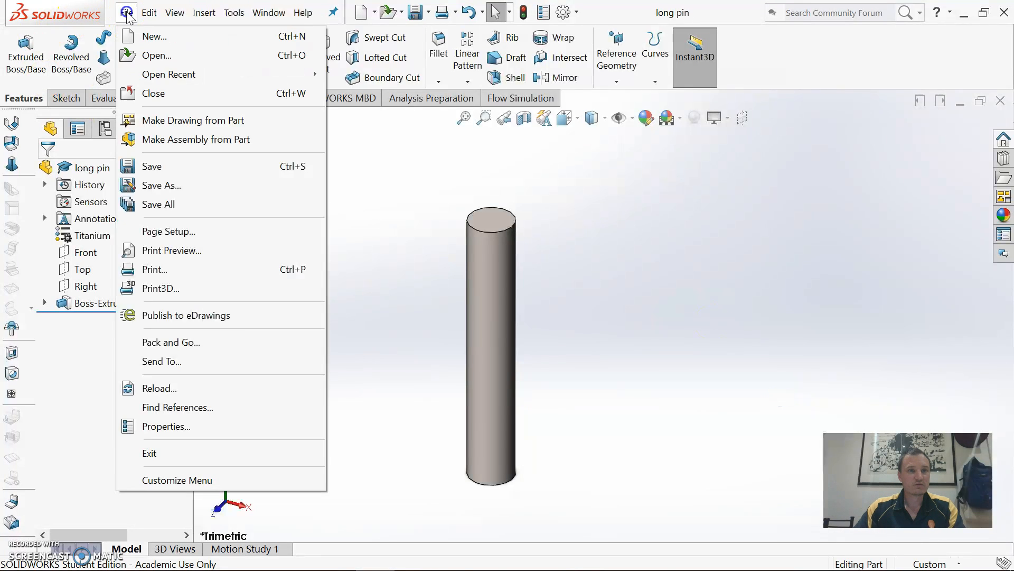
click(131, 36)
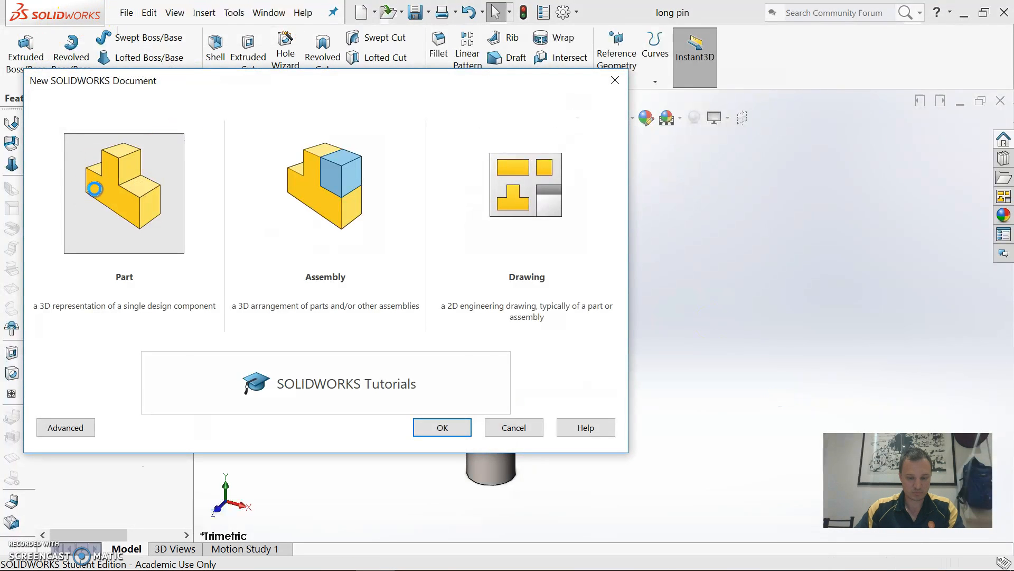
double_click(129, 226)
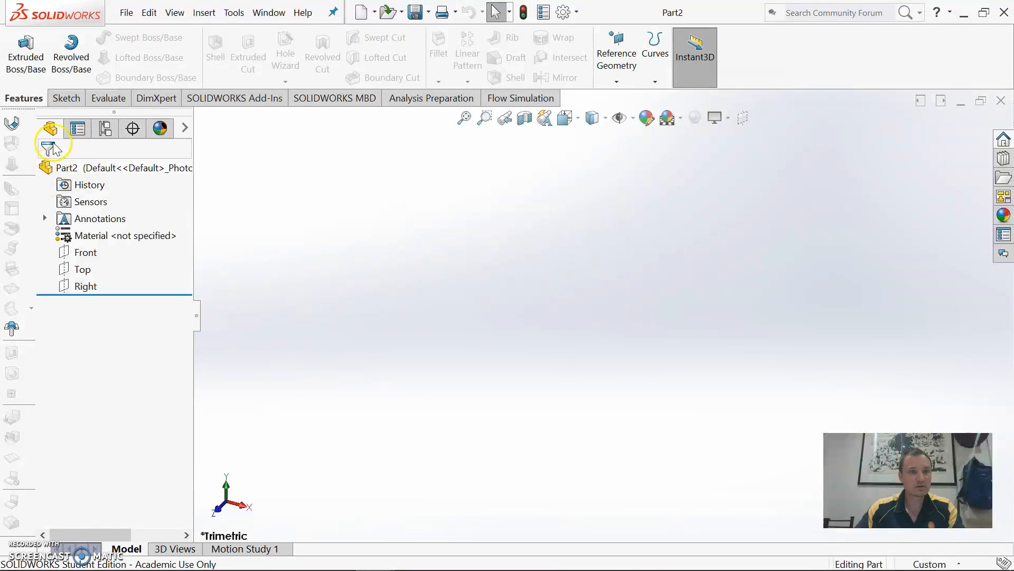
- Start a sketch on the Top plane and draw a circle centred on the origin
click(66, 97)
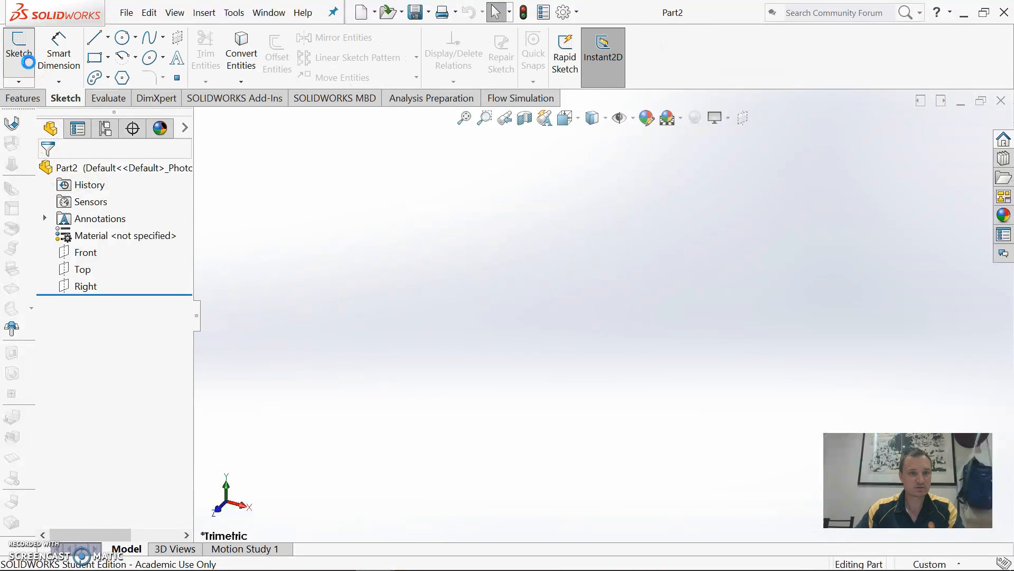
click(26, 61)
click(491, 299)
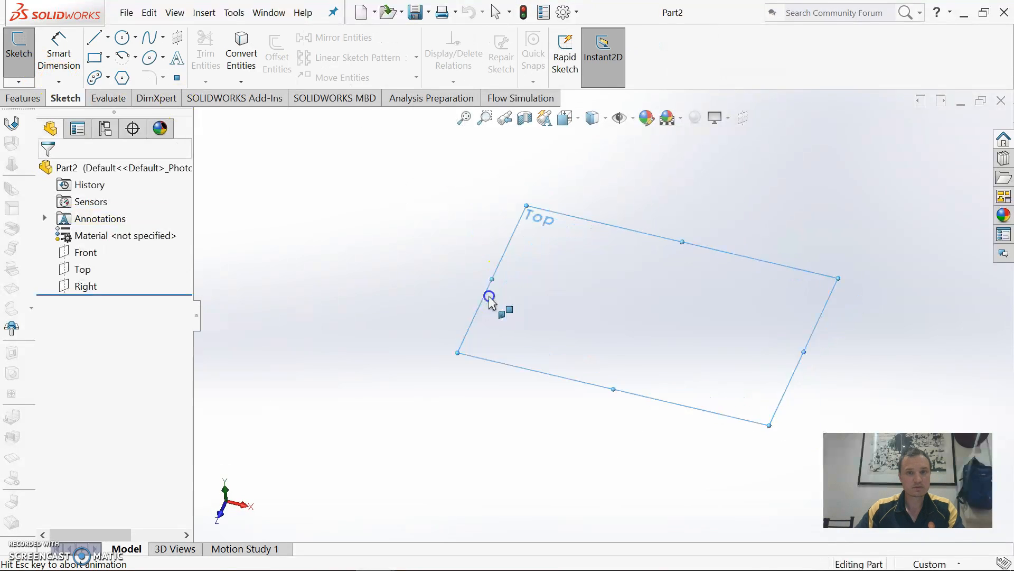
click(122, 37)
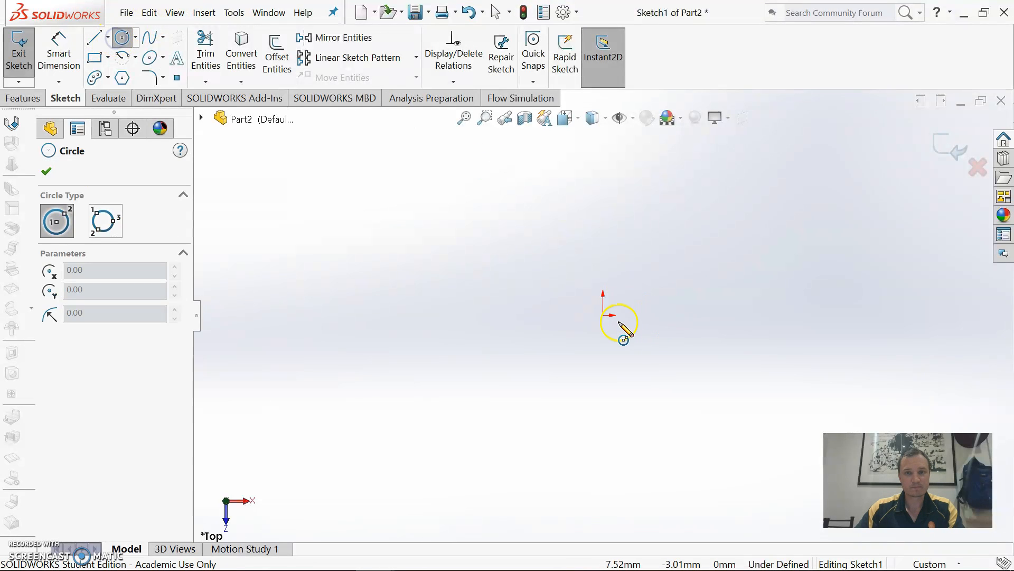
click(603, 315)
click(660, 272)
- Dimension the second pin's circle with a diameter of 50 mm
right_drag(749, 357, 755, 260)
click(674, 318)
click(769, 317)
text(50)
key(Return)
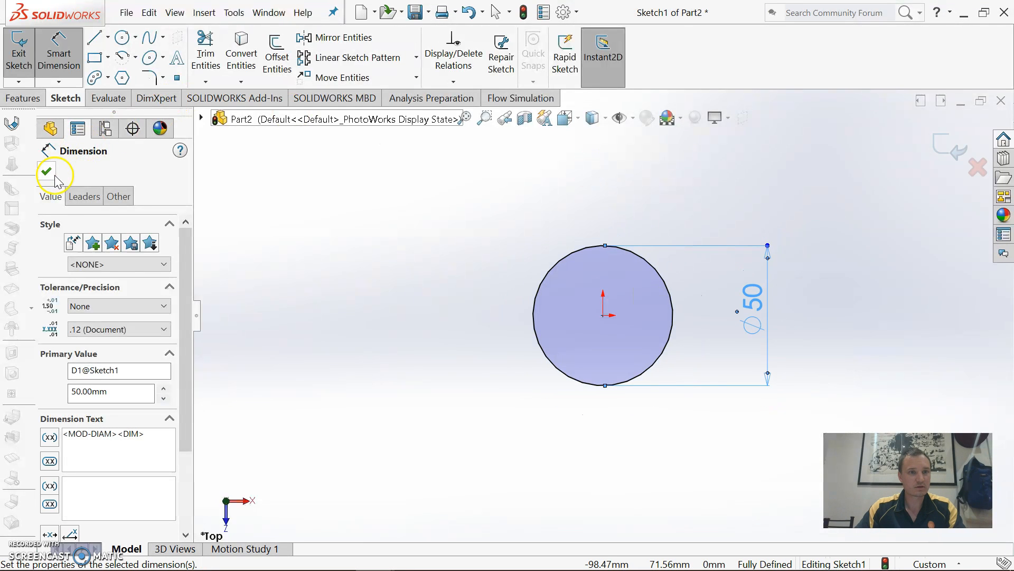
click(46, 170)
- Extrude the circle as a blind boss with a depth of 100 mm
click(23, 98)
click(23, 53)
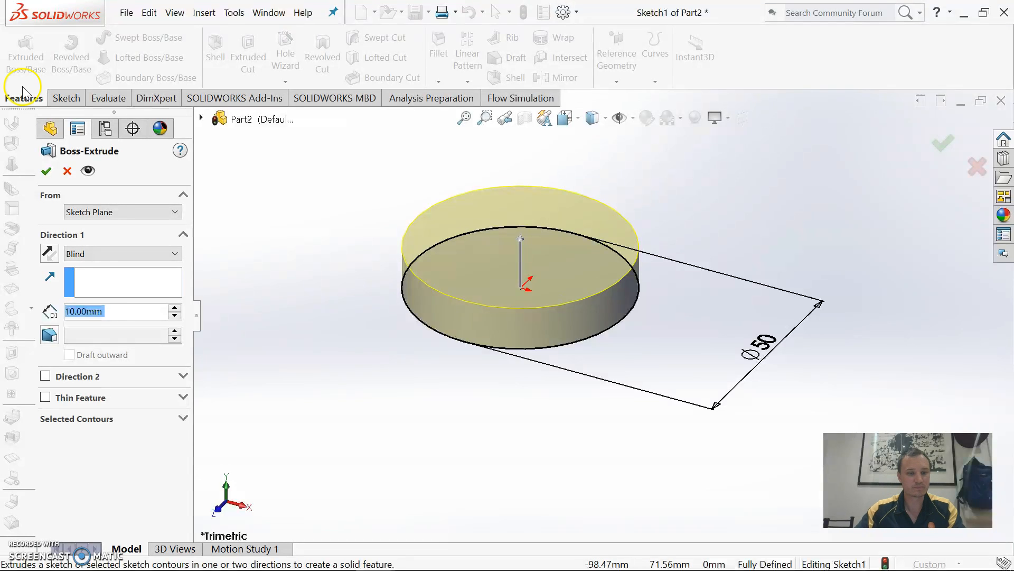
text(100)
key(Return)
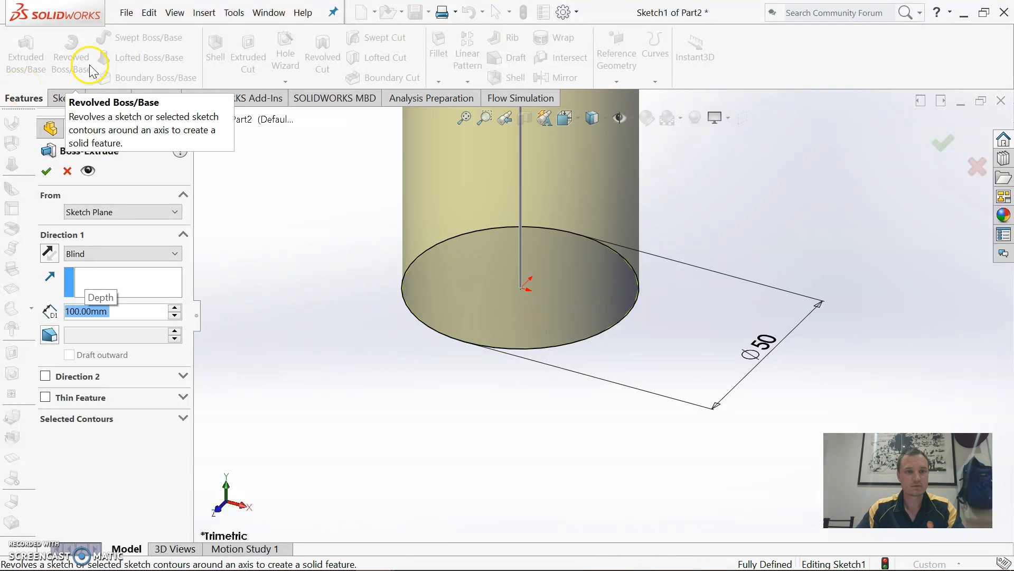
click(47, 171)
- Assign Titanium from the Other Metals materials to the 100 mm long cylinder
click(91, 235)
right_click(91, 235)
click(127, 242)
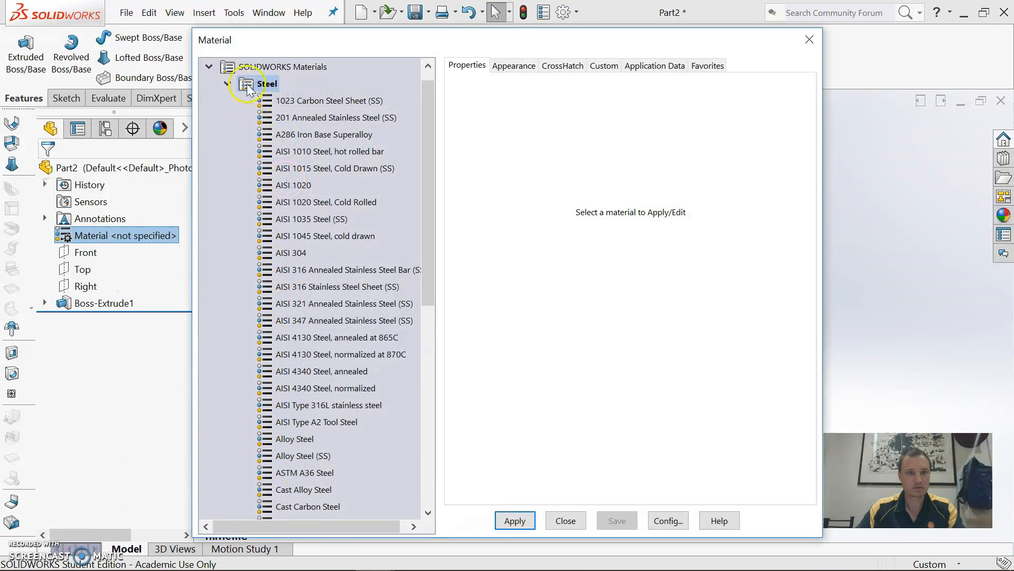
click(228, 83)
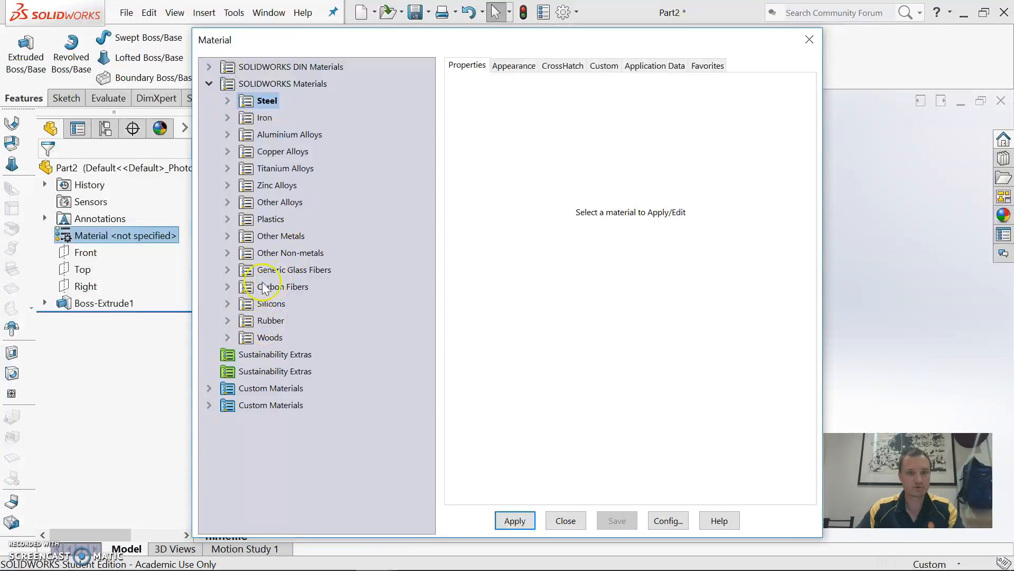
double_click(262, 242)
click(291, 370)
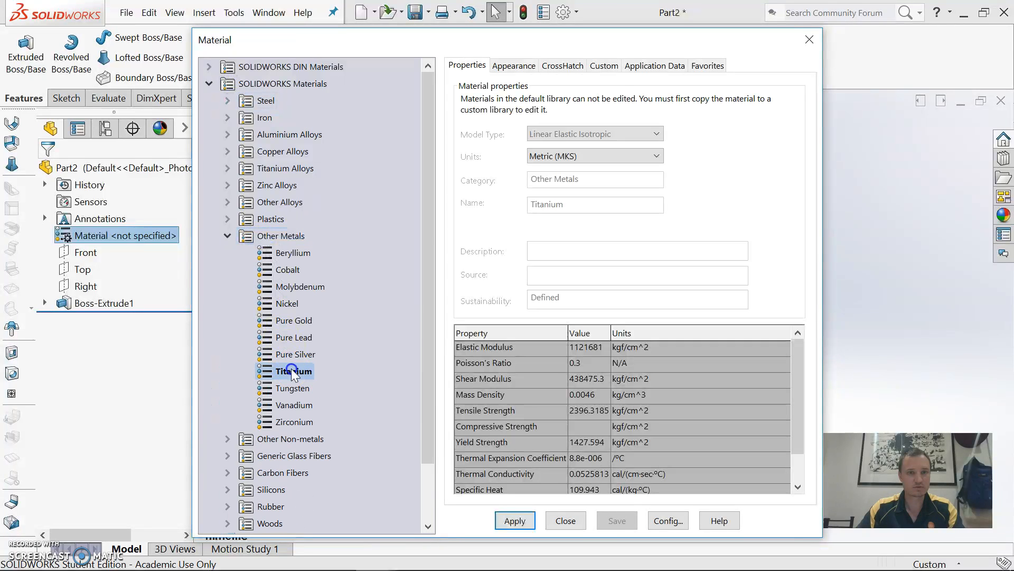
click(516, 520)
click(555, 521)
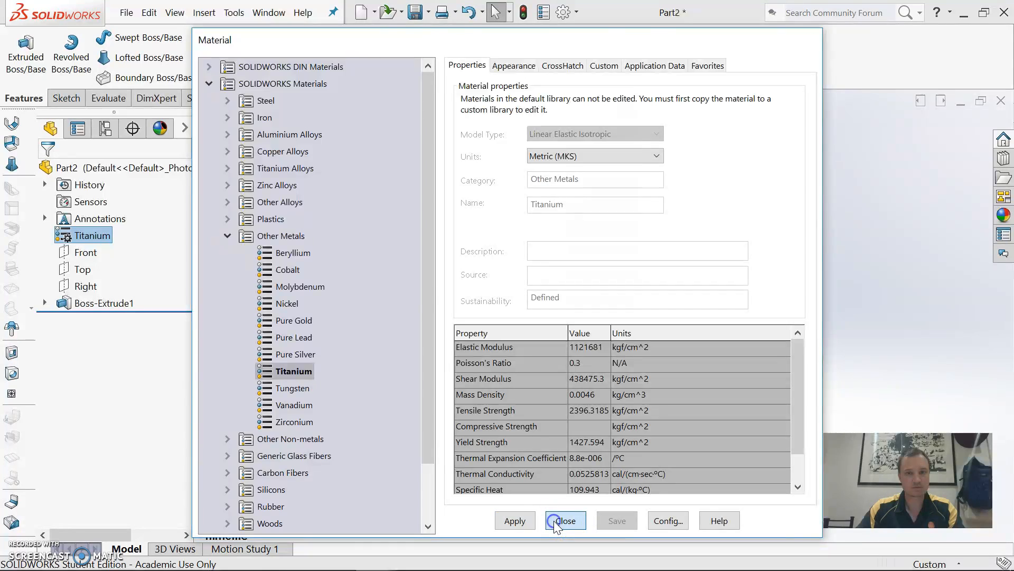
- Save the part to the Desktop under the file name "short pin"
key(f)
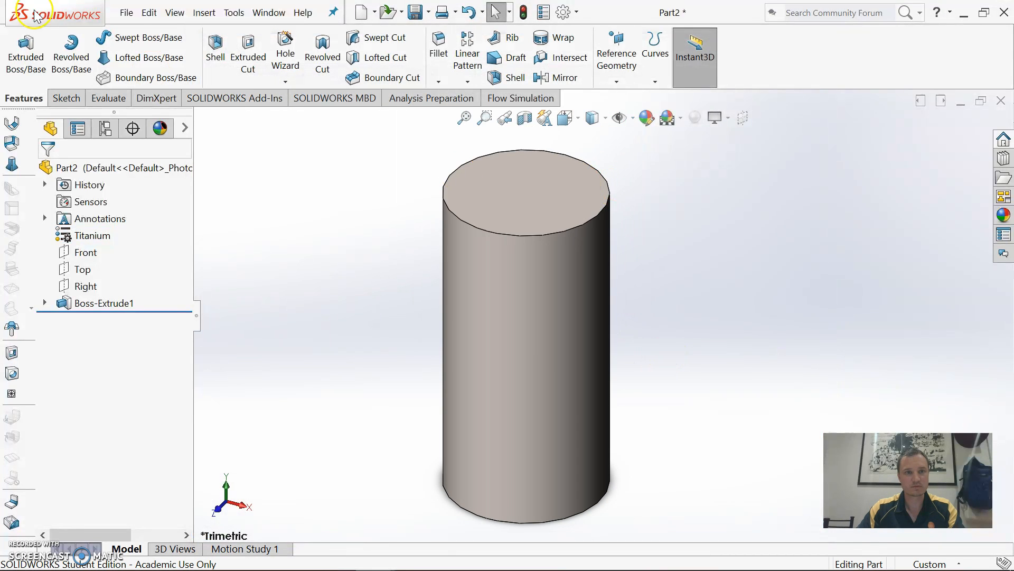
click(127, 12)
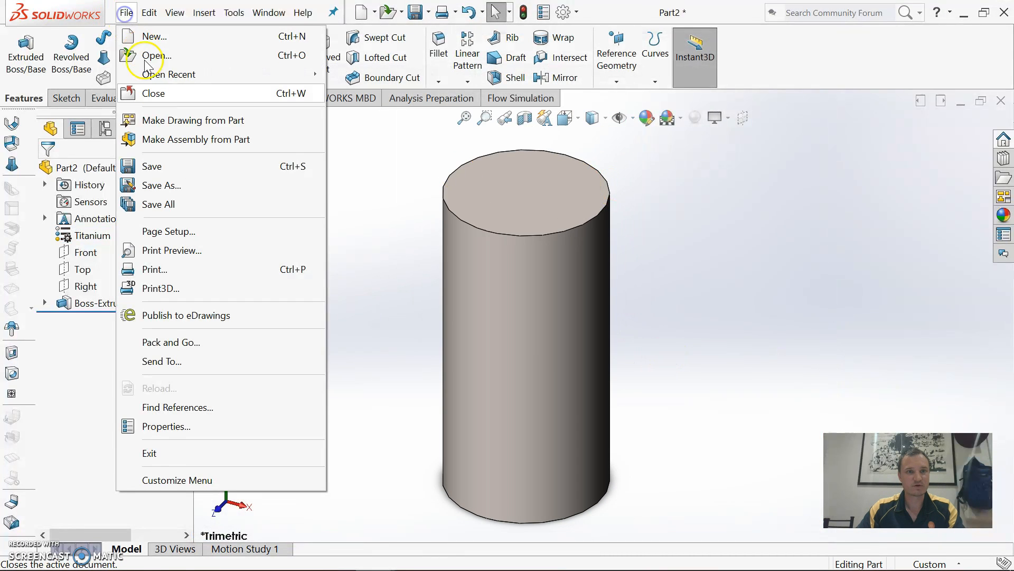
click(158, 184)
text(short p)
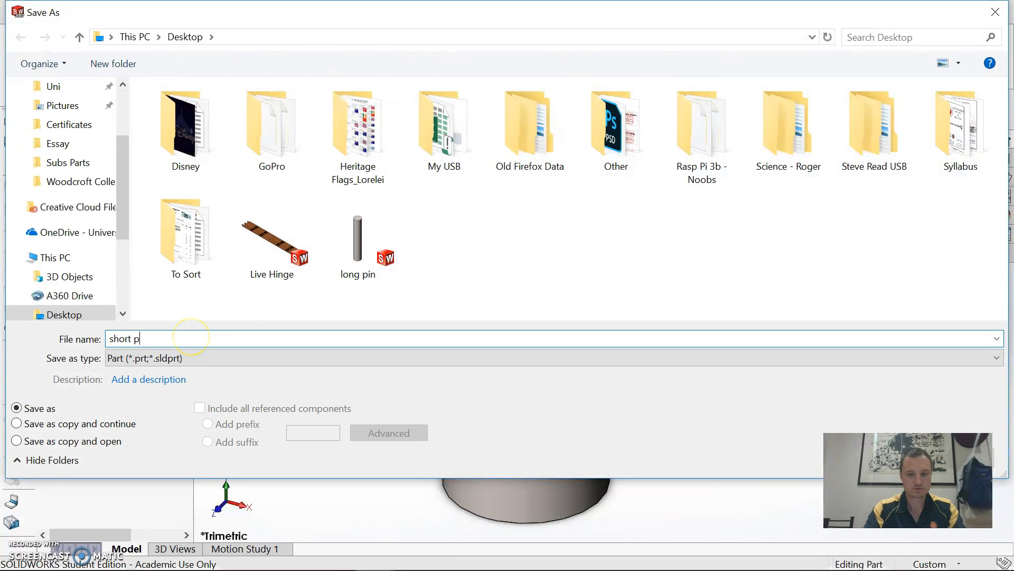
text(in)
key(Return)
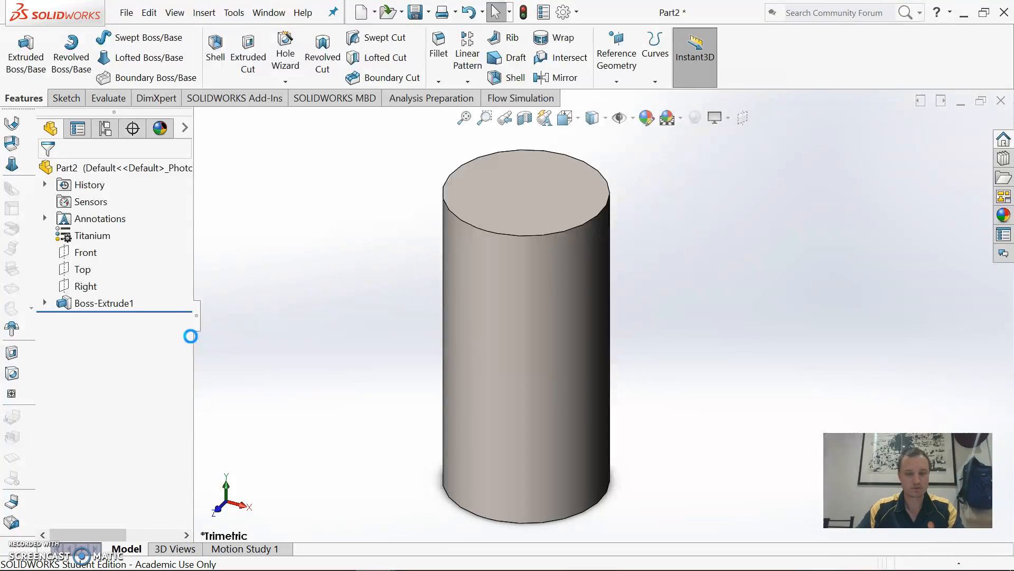
- Create another new part document for the third component
click(126, 12)
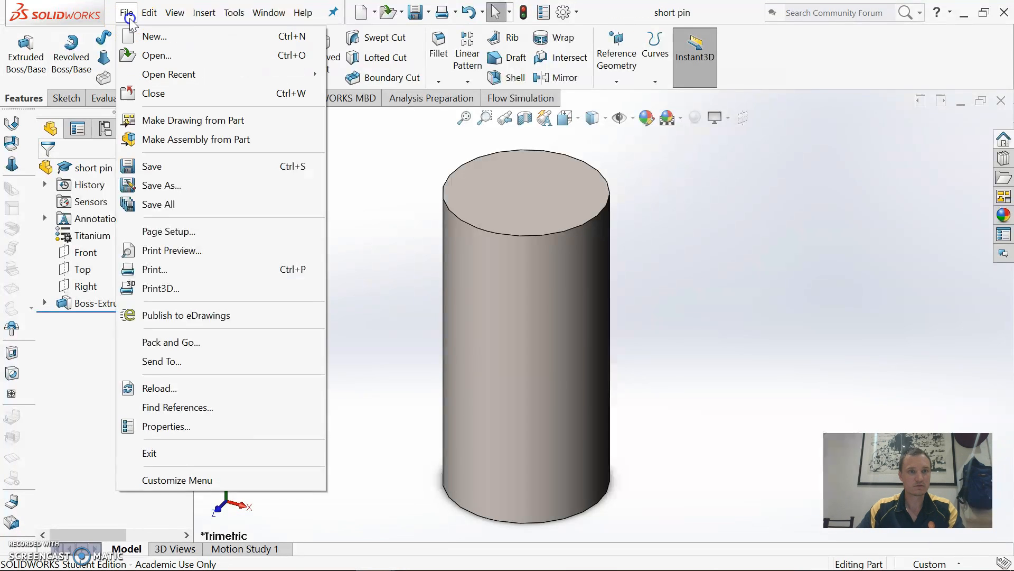
click(149, 34)
double_click(115, 234)
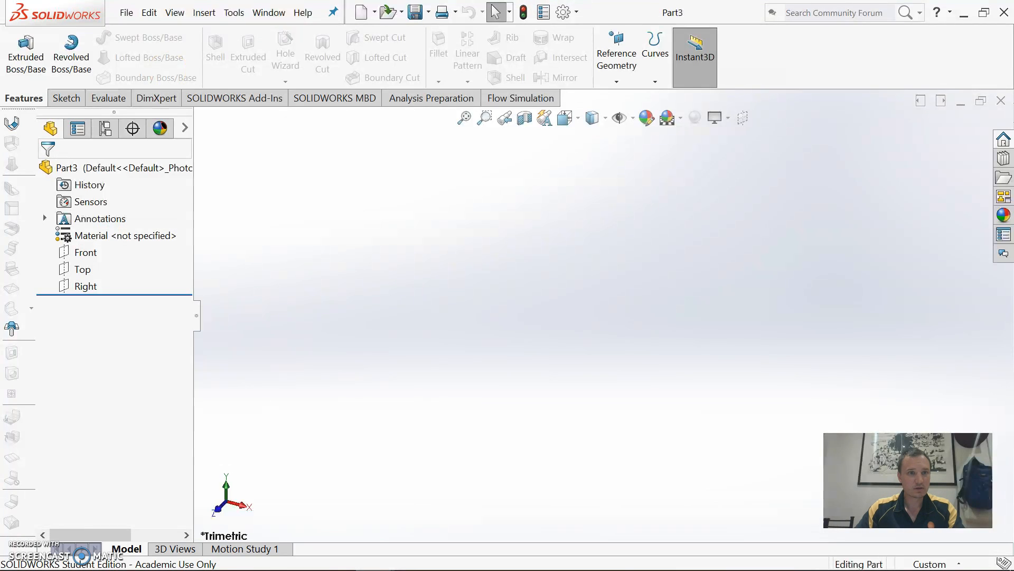
- Start a sketch on the Top plane and draw a corner rectangle from the origin, about 222 mm wide
click(66, 98)
click(19, 47)
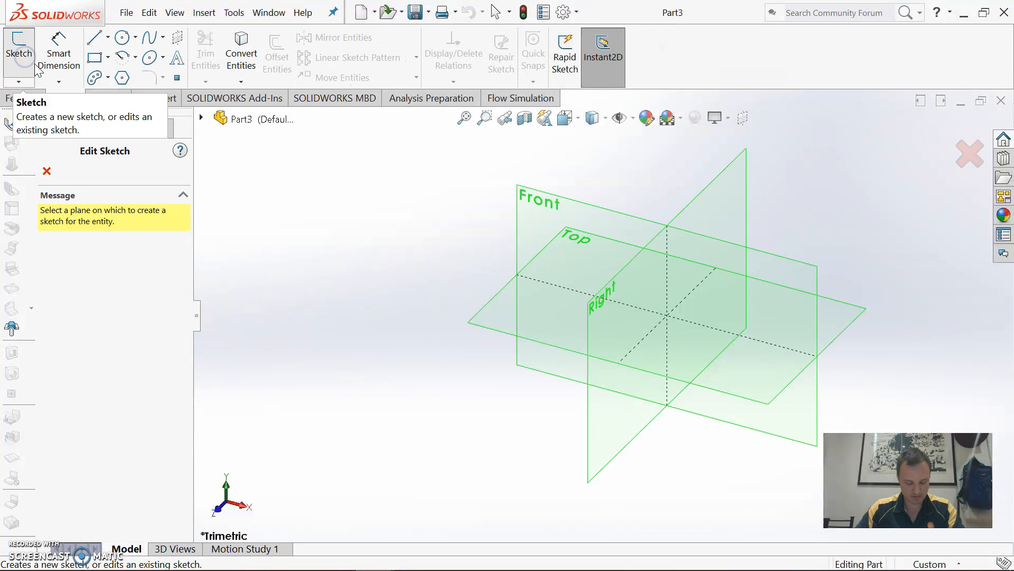
click(492, 317)
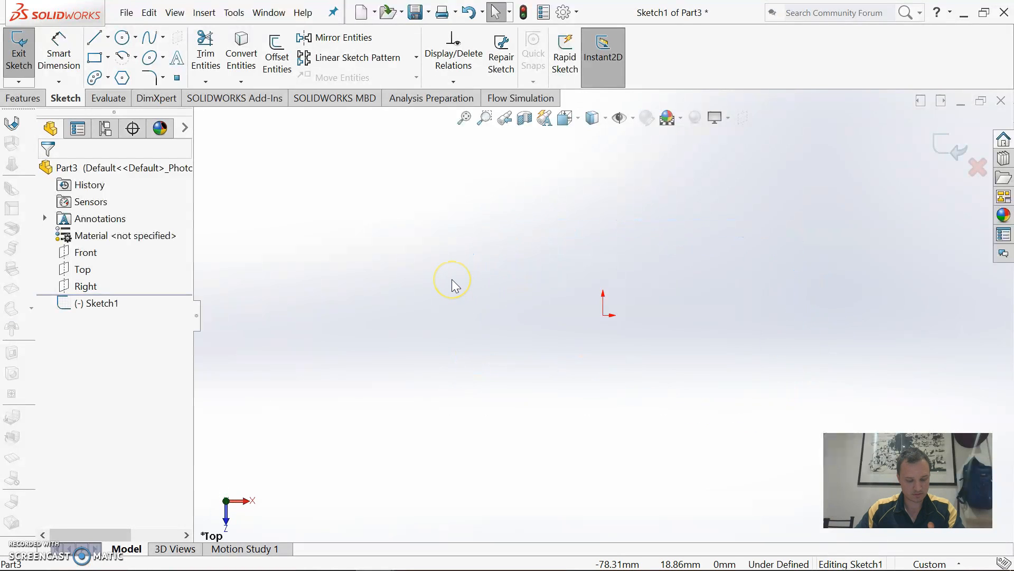
click(94, 57)
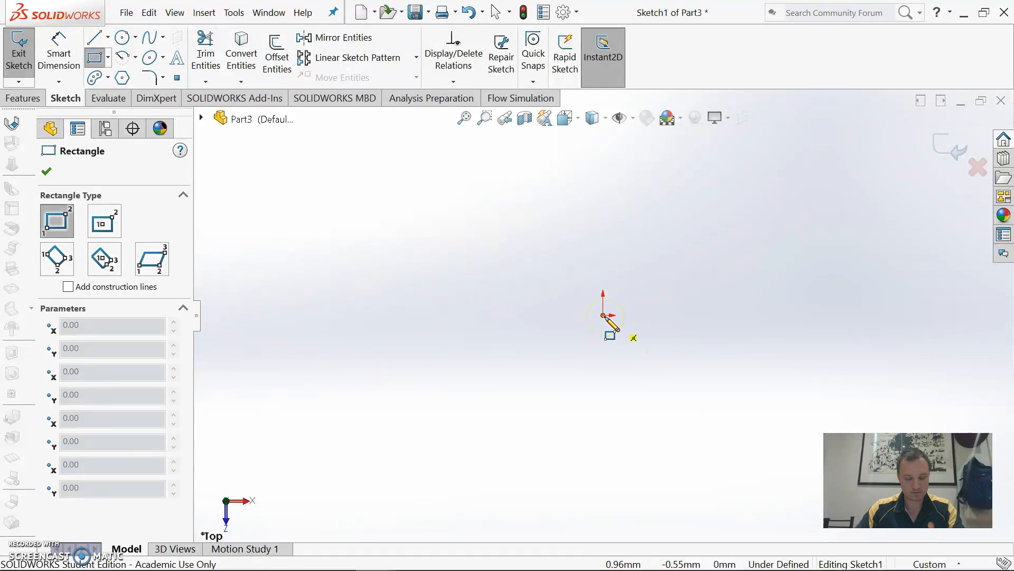
mouse_move(605, 316)
mouse_down()
mouse_move(777, 267)
mouse_move(862, 200)
mouse_up()
scroll(870, 267, down, 3)
scroll(413, 320, down, 1)
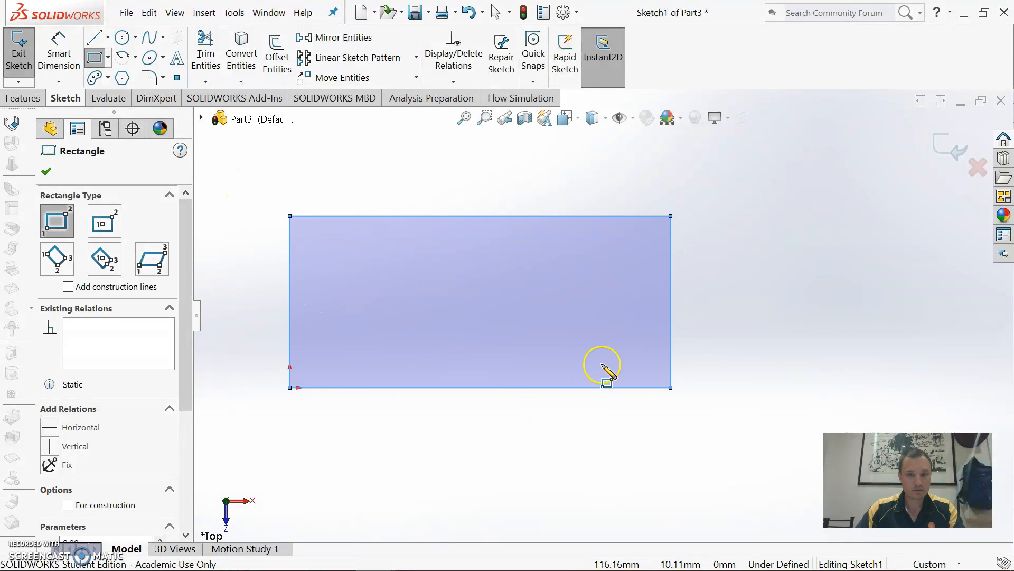
- Dimension the rectangle's right edge to 100 mm and its bottom edge to 250 mm
right_drag(733, 292, 730, 222)
click(671, 295)
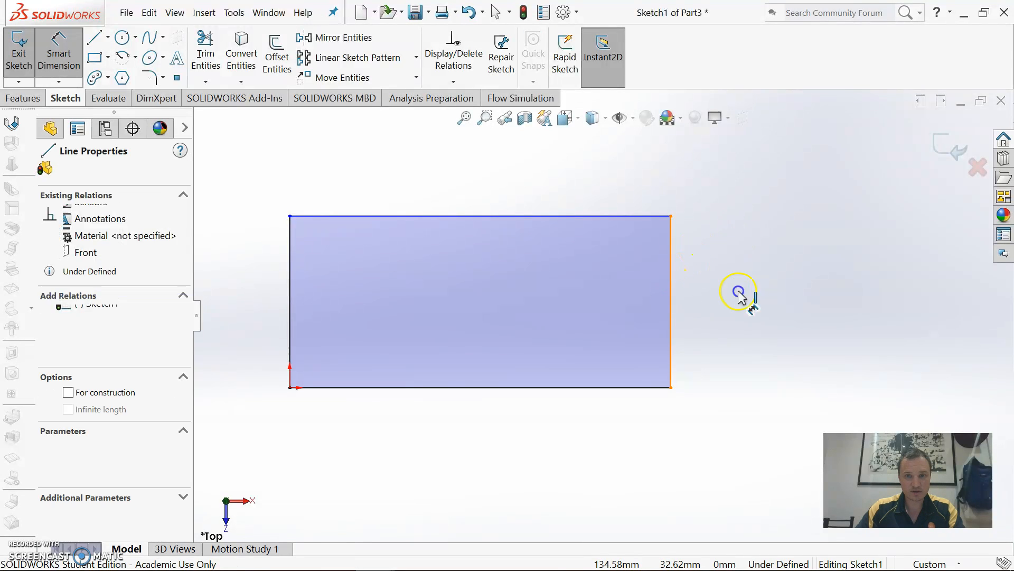
click(756, 292)
text(100)
key(Return)
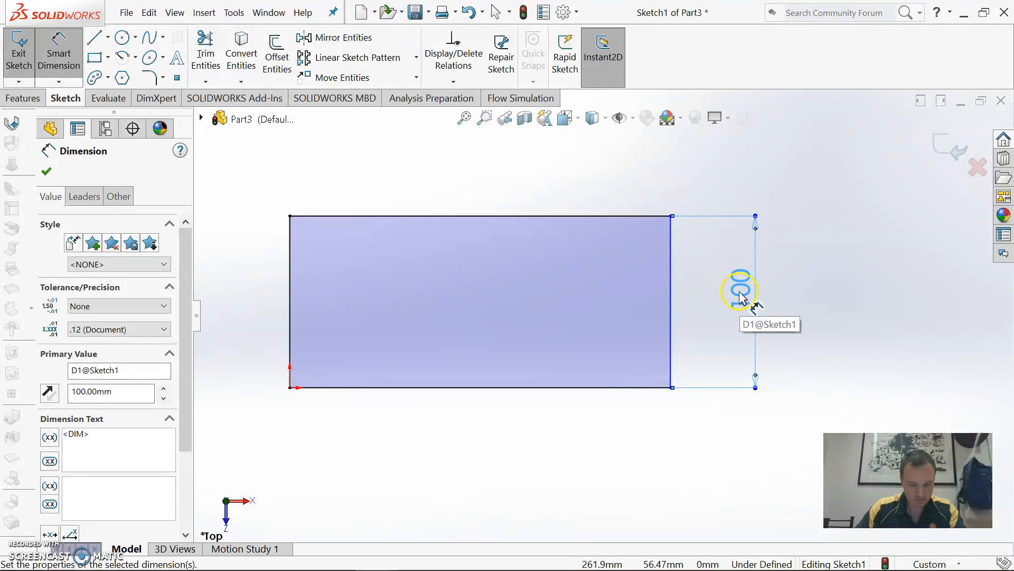
click(607, 370)
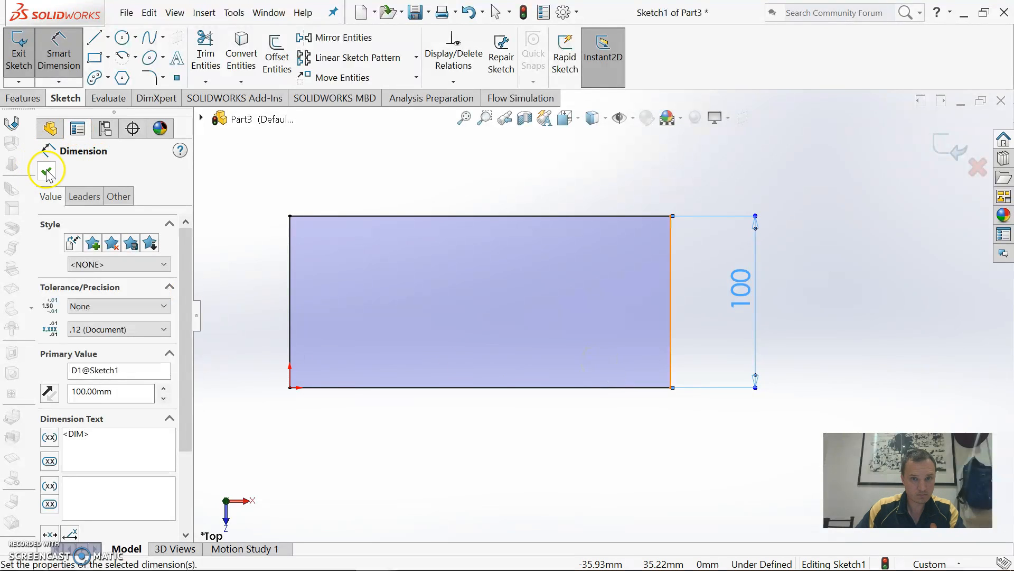
click(526, 388)
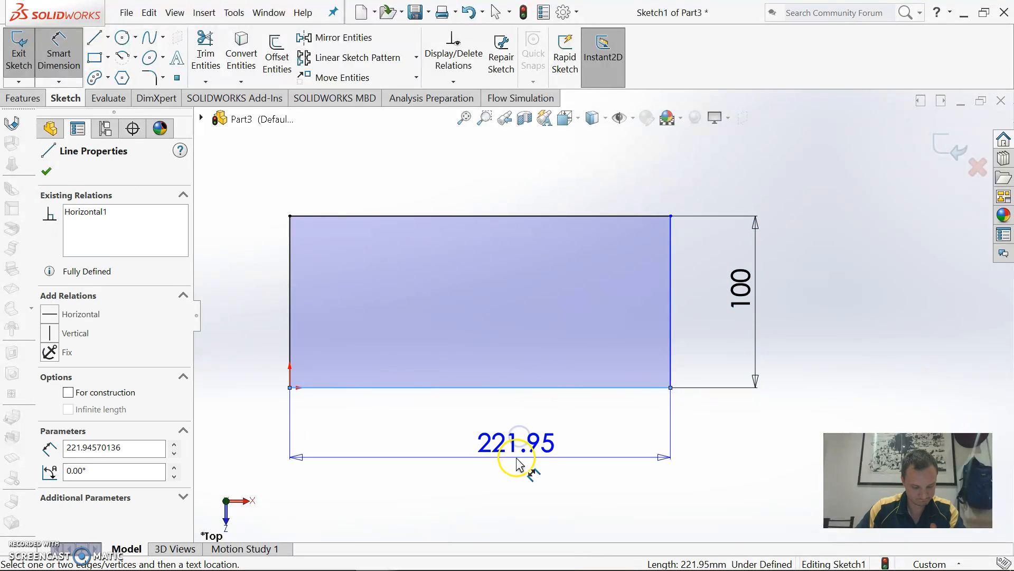
click(517, 464)
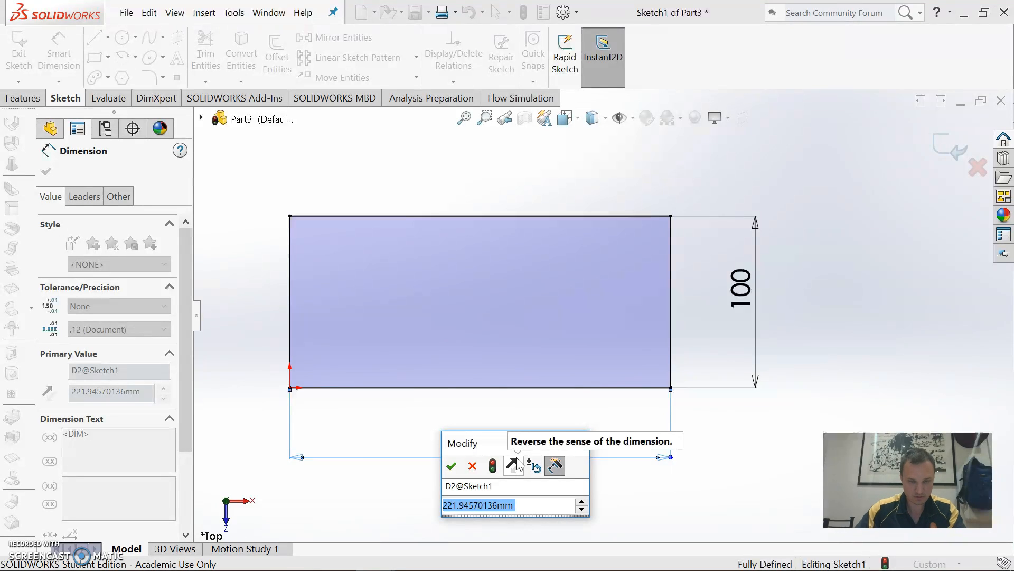
text(250)
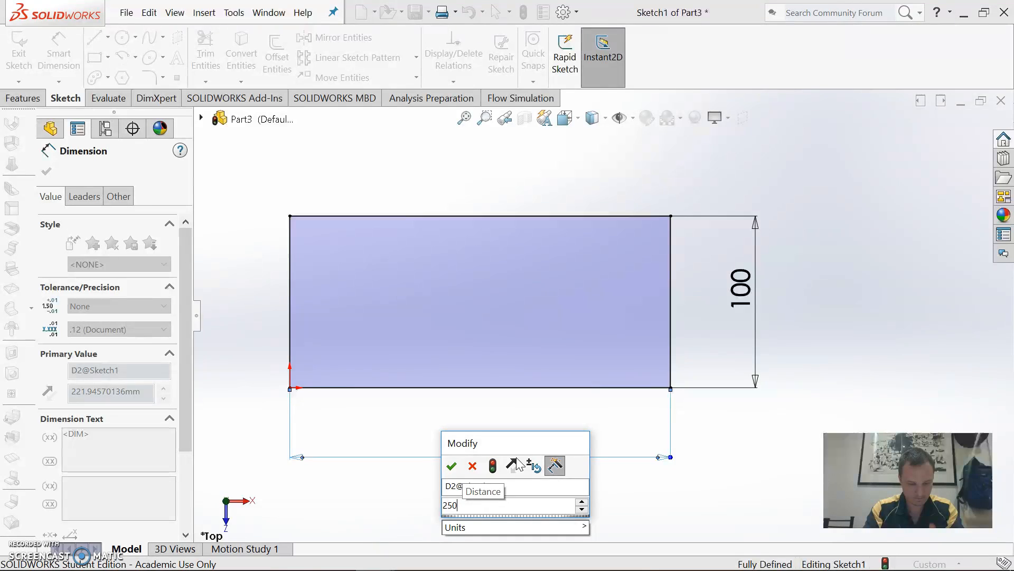
key(Return)
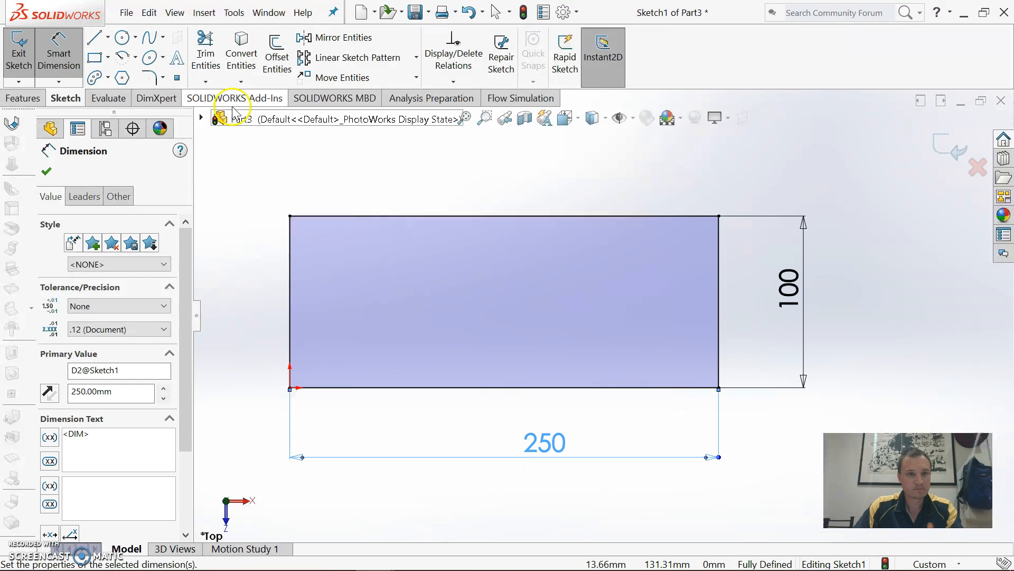
- Draw a circle inside the left part of the rectangle and set its diameter to 100 mm
click(123, 37)
click(358, 298)
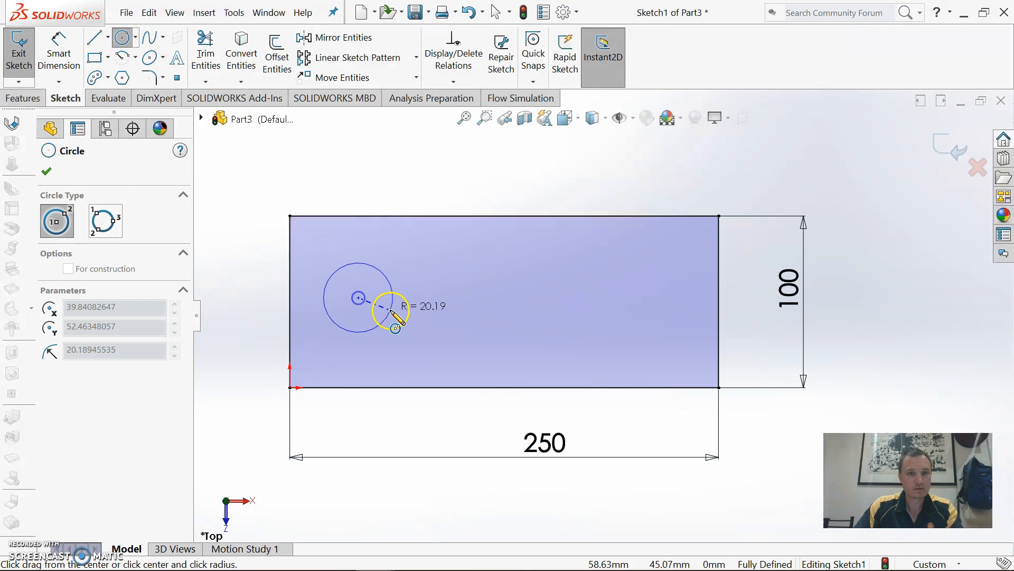
click(391, 311)
right_drag(454, 330, 472, 260)
click(392, 302)
click(472, 308)
text(100)
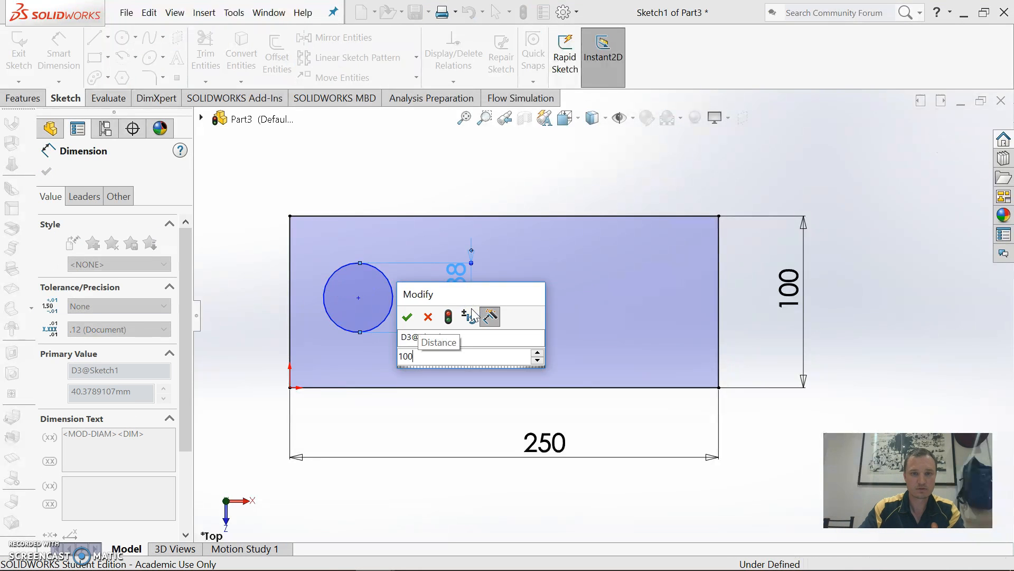
key(Return)
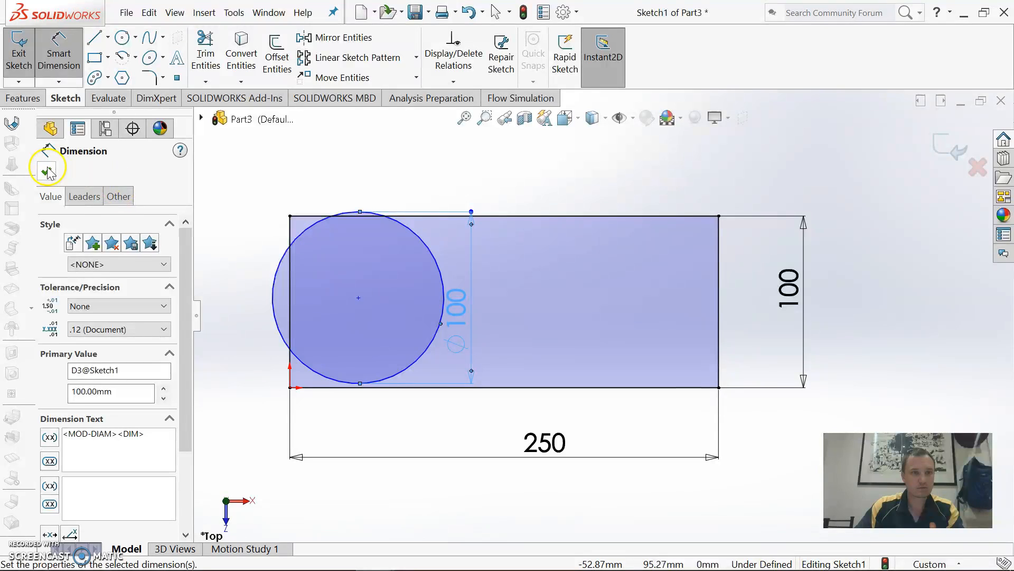
click(47, 170)
- Move the circle fully inside the rectangle and make it tangent to the rectangle's left edge
click(270, 303)
drag(357, 285, 416, 290)
click(350, 309)
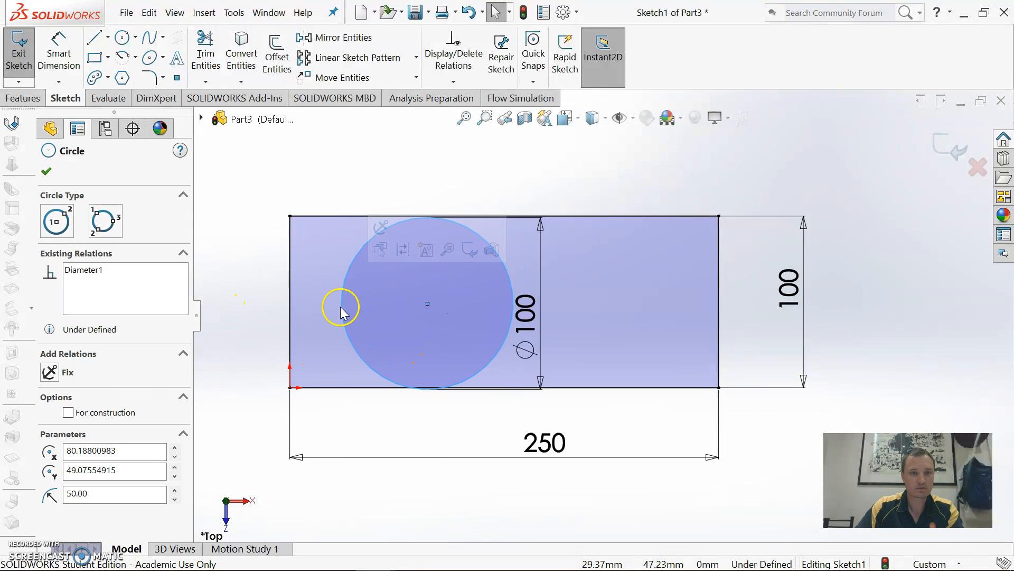
click(341, 293)
ctrl+click(290, 298)
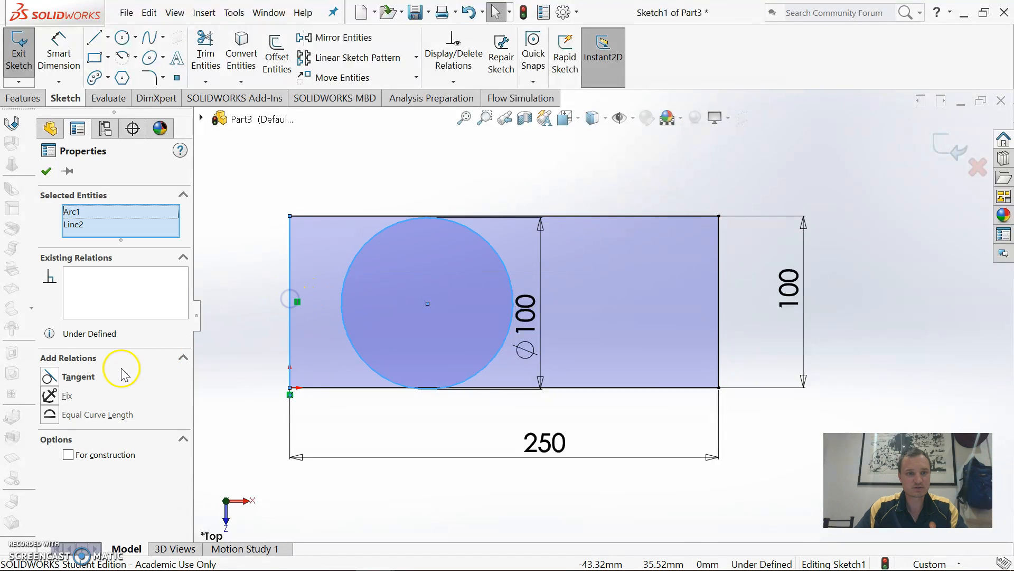
click(50, 376)
click(394, 201)
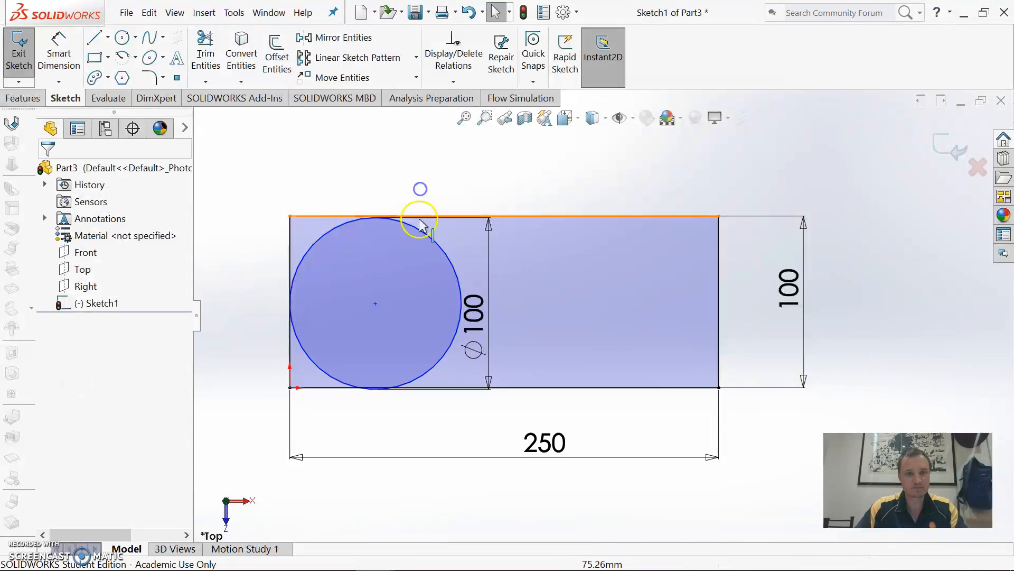
- Make the circle tangent to the rectangle's top edge
click(420, 224)
ctrl+click(426, 215)
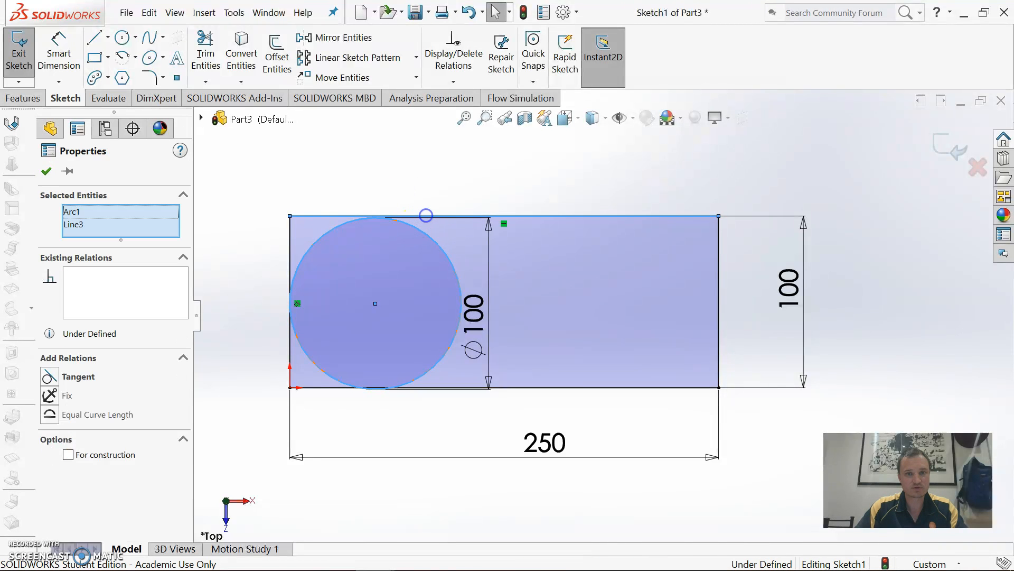
click(50, 376)
click(249, 351)
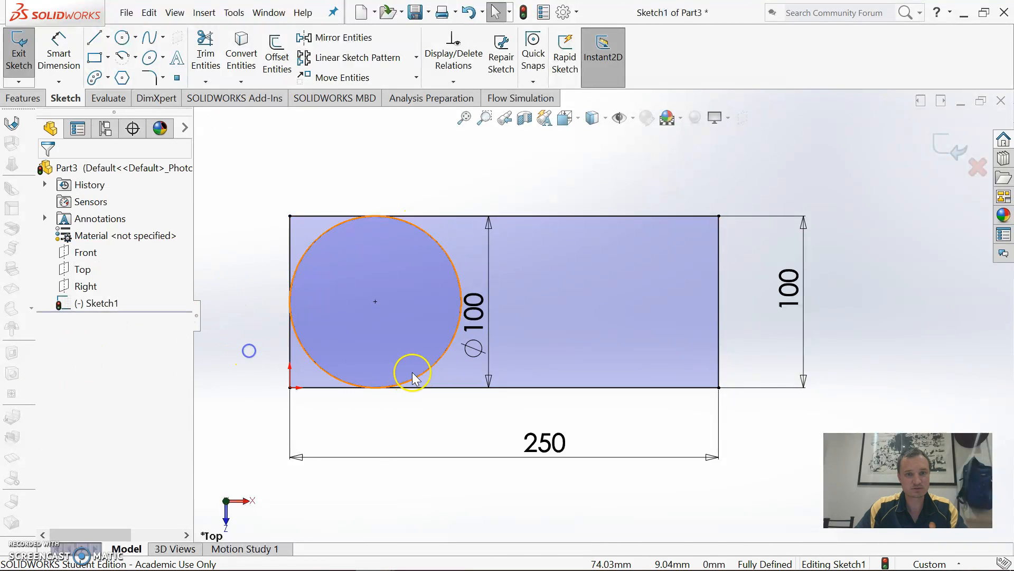
- Try to make the circle tangent to the rectangle's bottom edge as well
click(422, 378)
ctrl+click(427, 388)
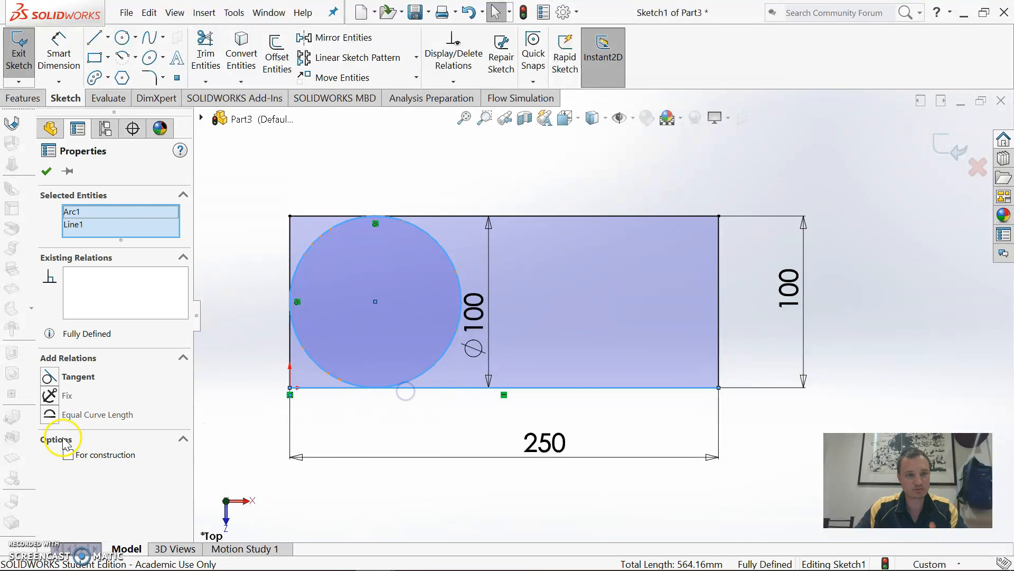
click(50, 376)
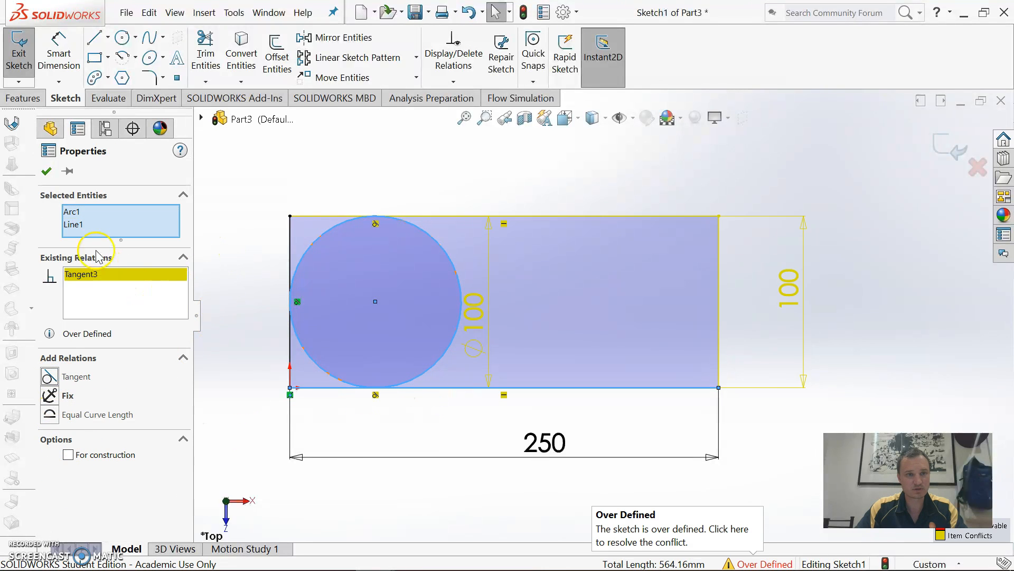
click(46, 170)
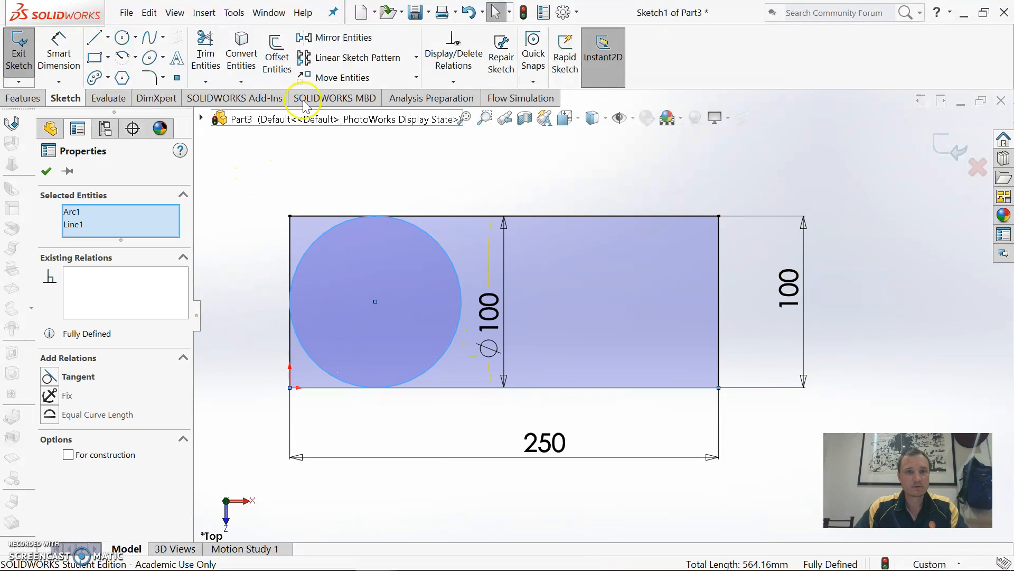
- Trim away the rectangle's left edge and corners and the circle's right half, leaving a profile with a semicircular left end
click(207, 47)
mouse_move(321, 196)
mouse_down()
mouse_move(272, 323)
mouse_move(304, 387)
mouse_up()
mouse_move(443, 268)
mouse_down()
mouse_move(470, 254)
mouse_move(328, 177)
mouse_up()
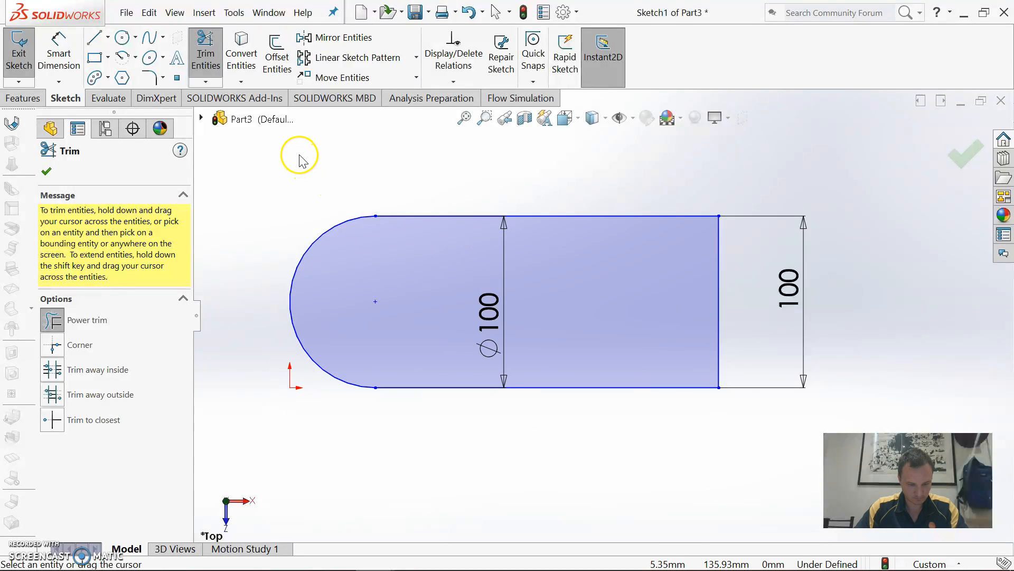
- Draw a circle at the centre of the semicircular end and set its diameter to 50 mm
click(122, 37)
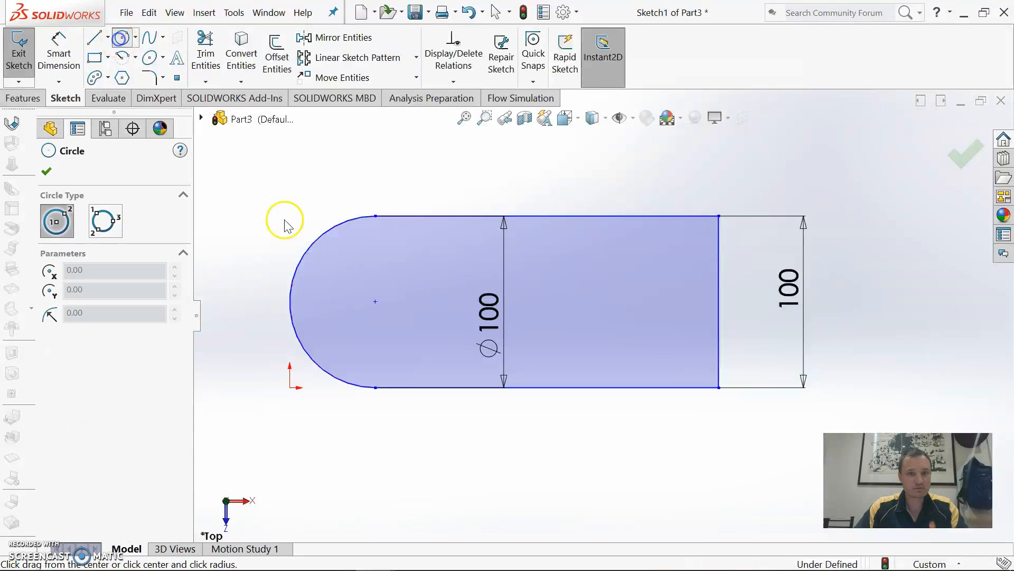
click(375, 301)
click(397, 279)
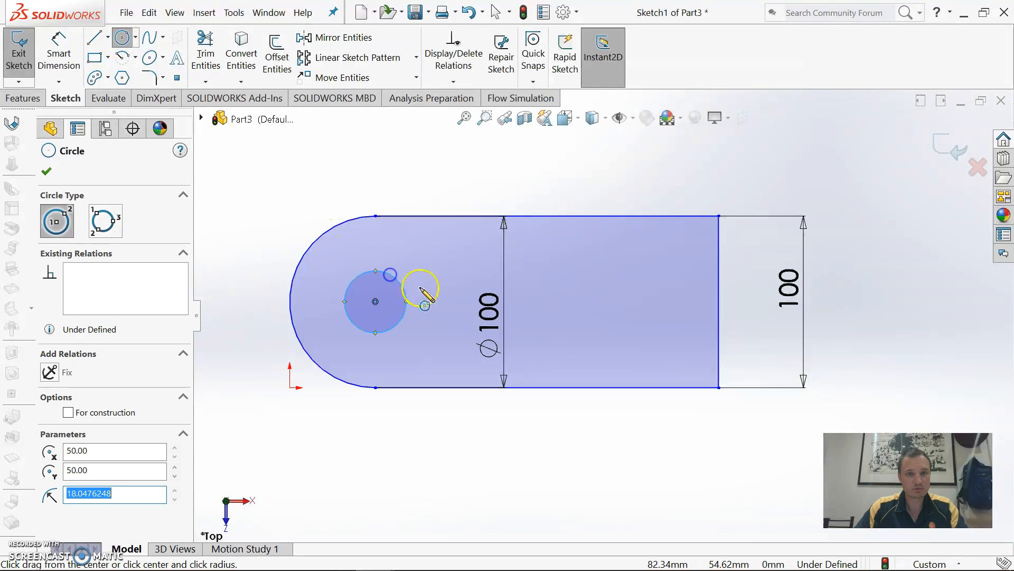
right_drag(438, 246, 438, 245)
click(391, 275)
click(431, 263)
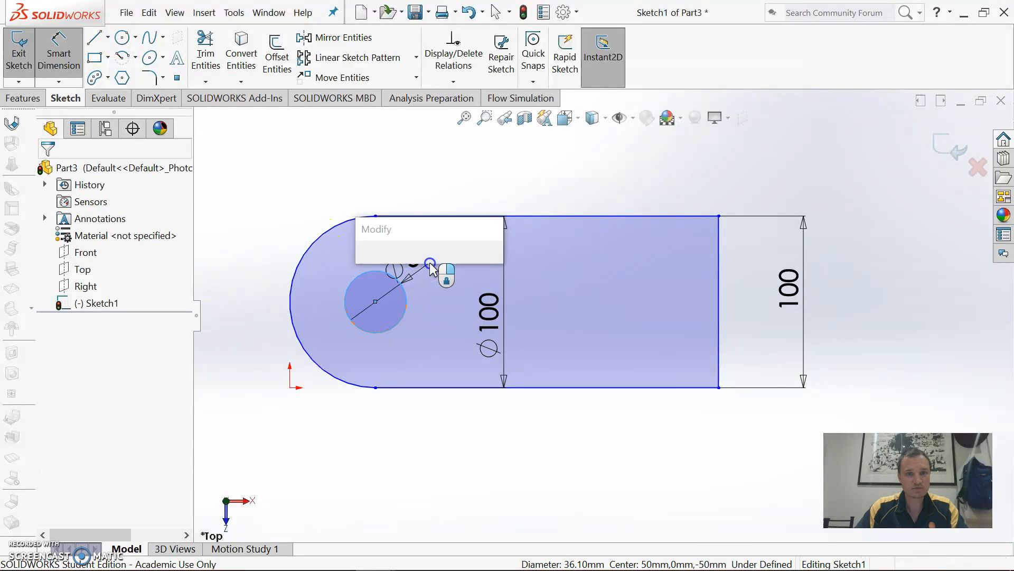
text(50)
key(Return)
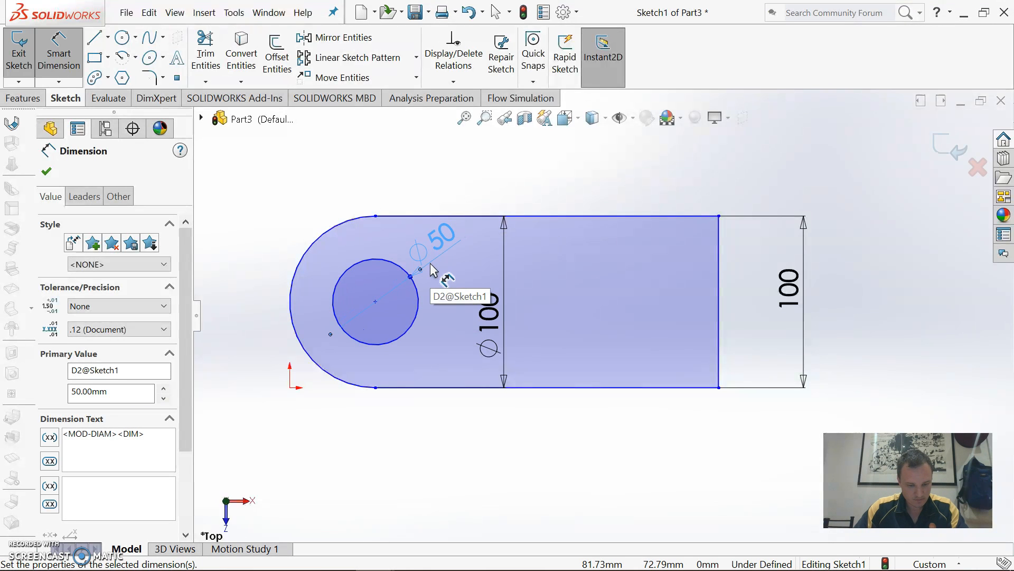
click(374, 244)
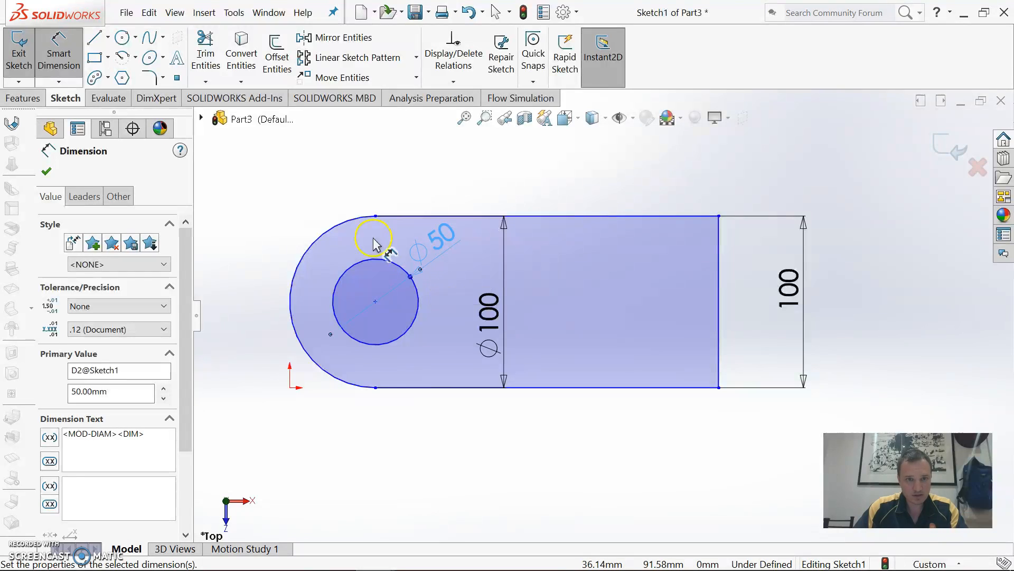
- Dimension the distance from the 50 mm circle's centre to the profile's right edge as 200 mm
click(95, 59)
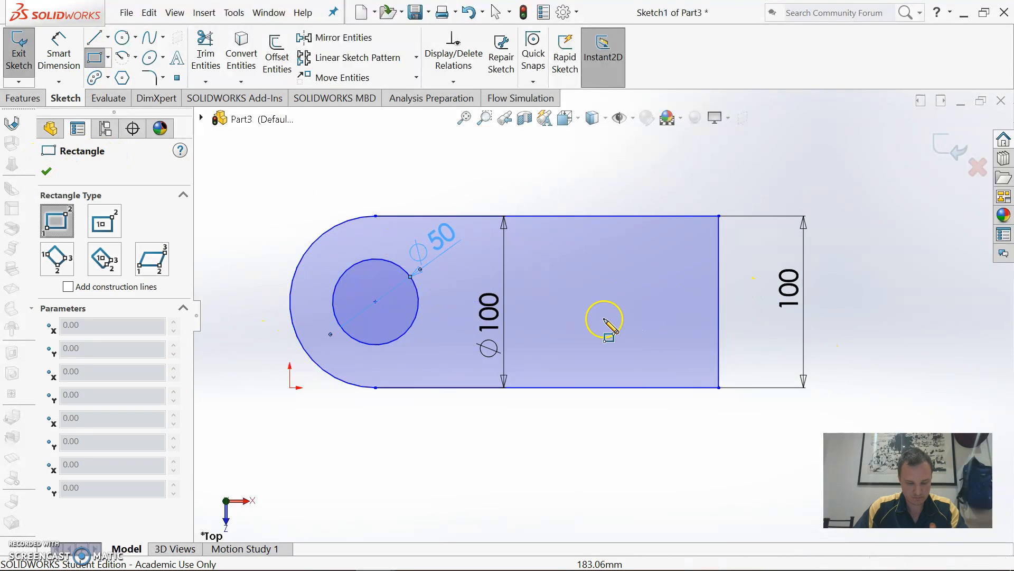
right_drag(610, 363, 617, 238)
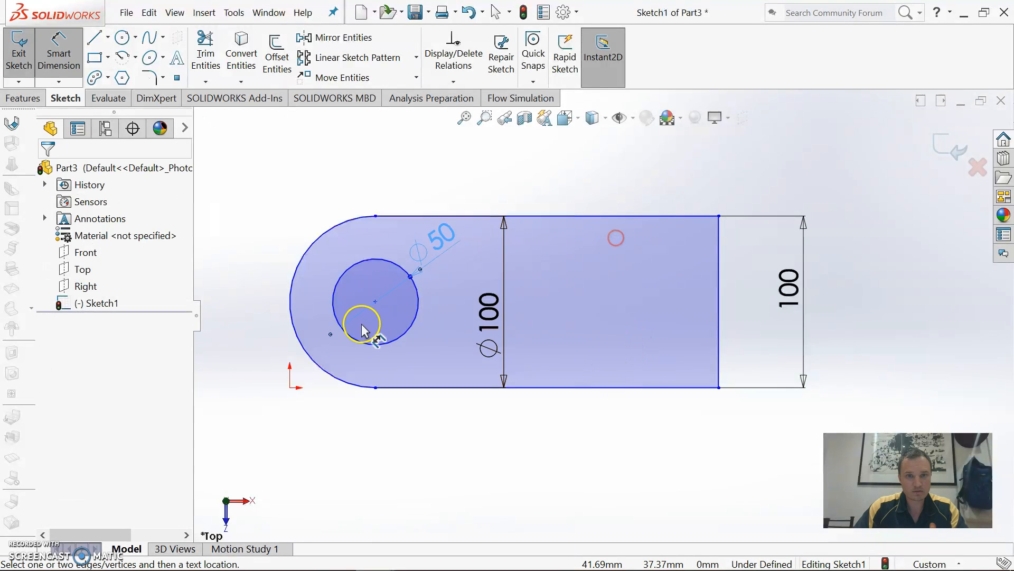
drag(375, 301, 638, 287)
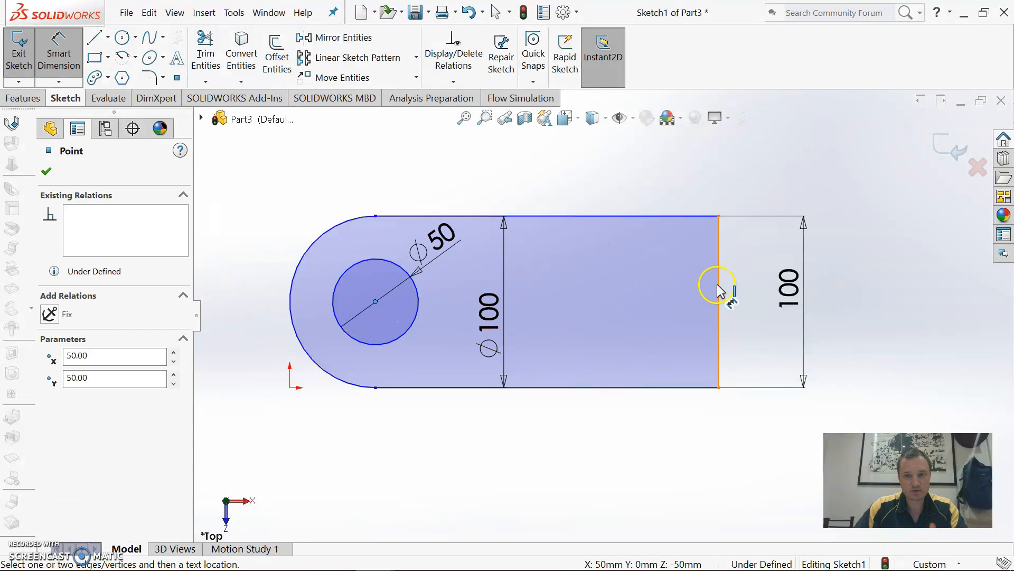
click(718, 291)
click(544, 480)
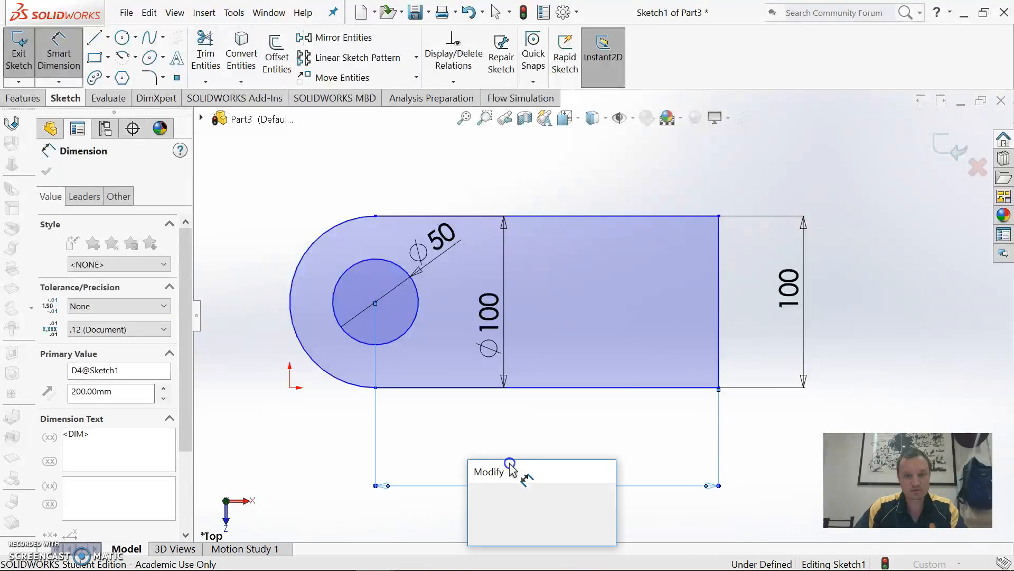
key(Return)
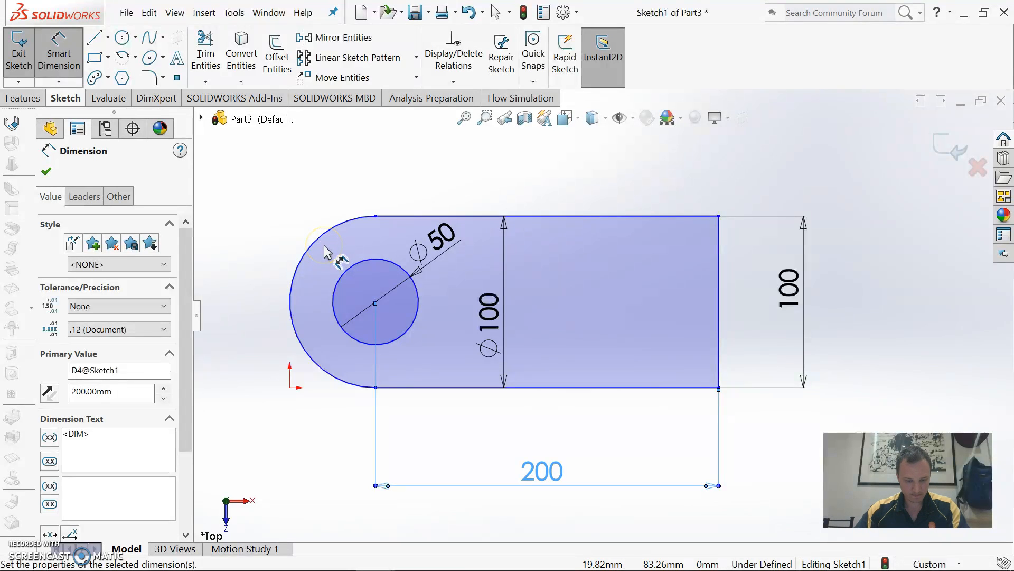
click(47, 171)
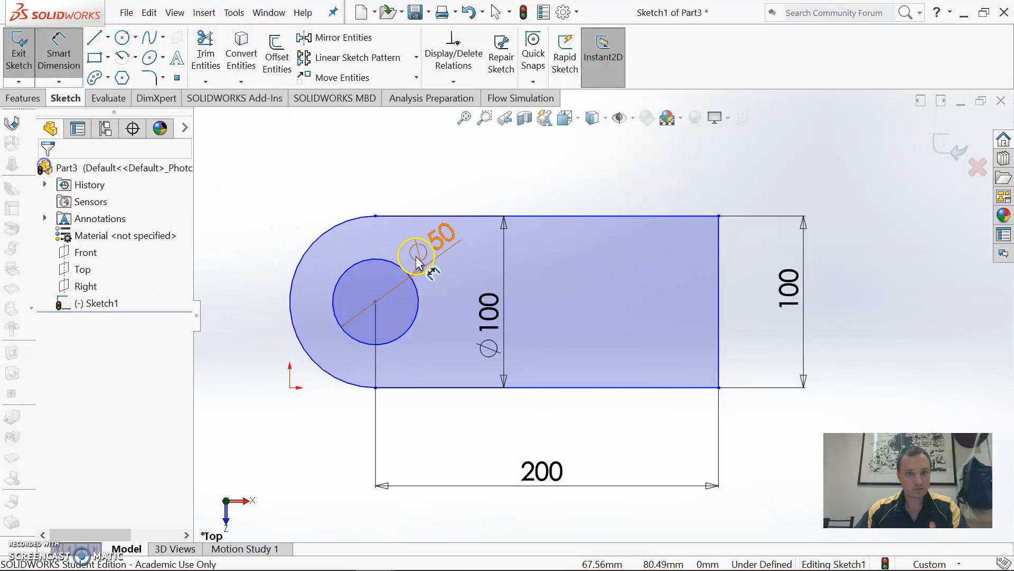
- Make the centre of the 50 mm circle coincident with the sketch origin
click(418, 259)
key(Escape)
click(376, 301)
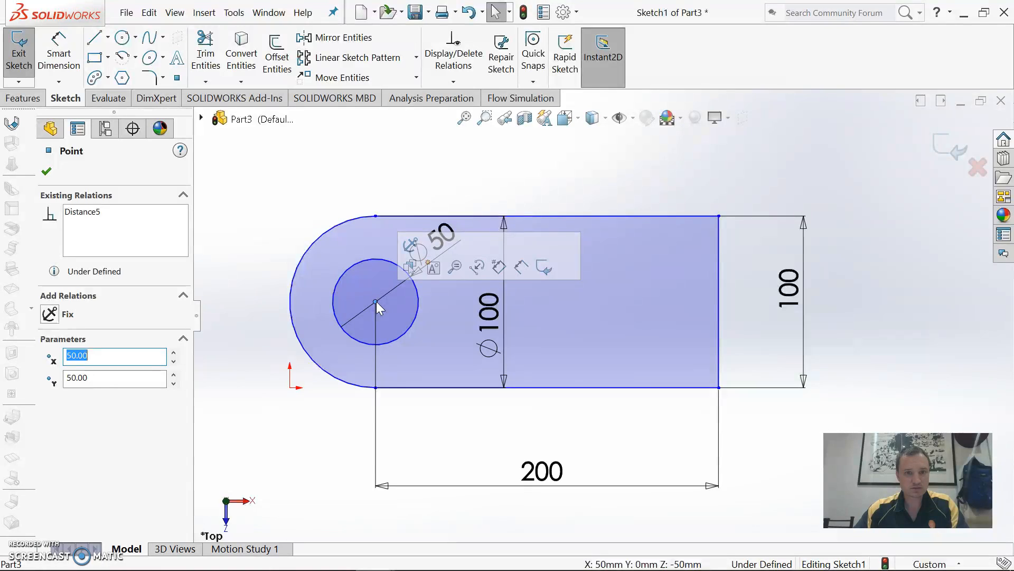
ctrl+click(290, 388)
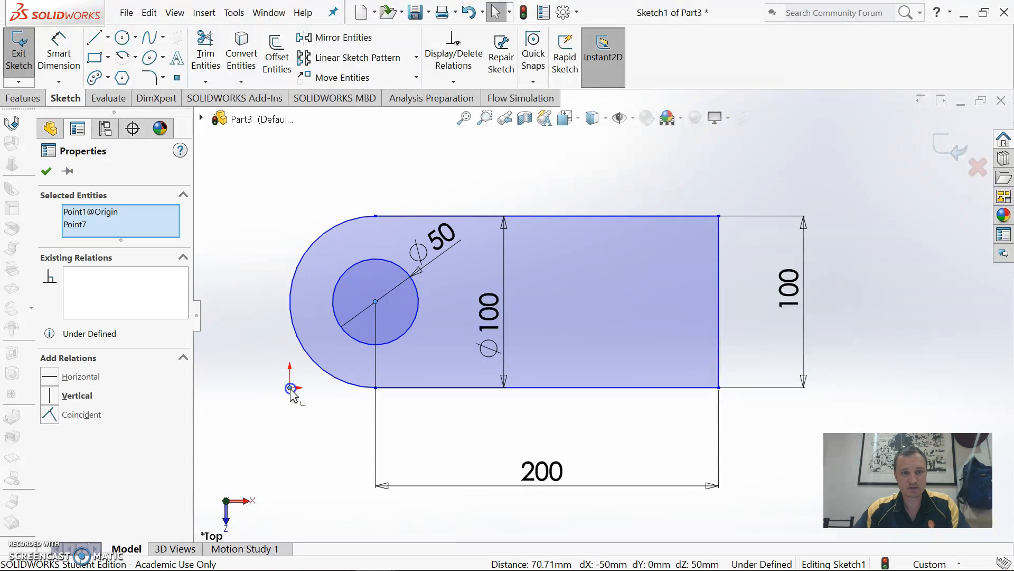
click(50, 415)
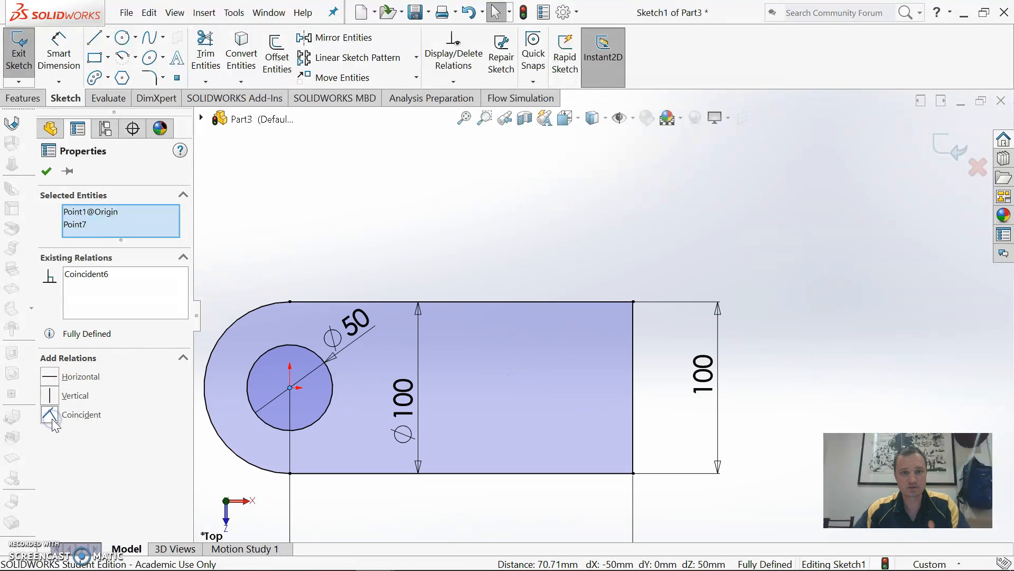
click(419, 279)
- Draw a rectangle about 61 by 42 mm inward from the profile's right edge and trim the shared edge to open a slot
scroll(468, 302, up, 3)
scroll(439, 412, down, 5)
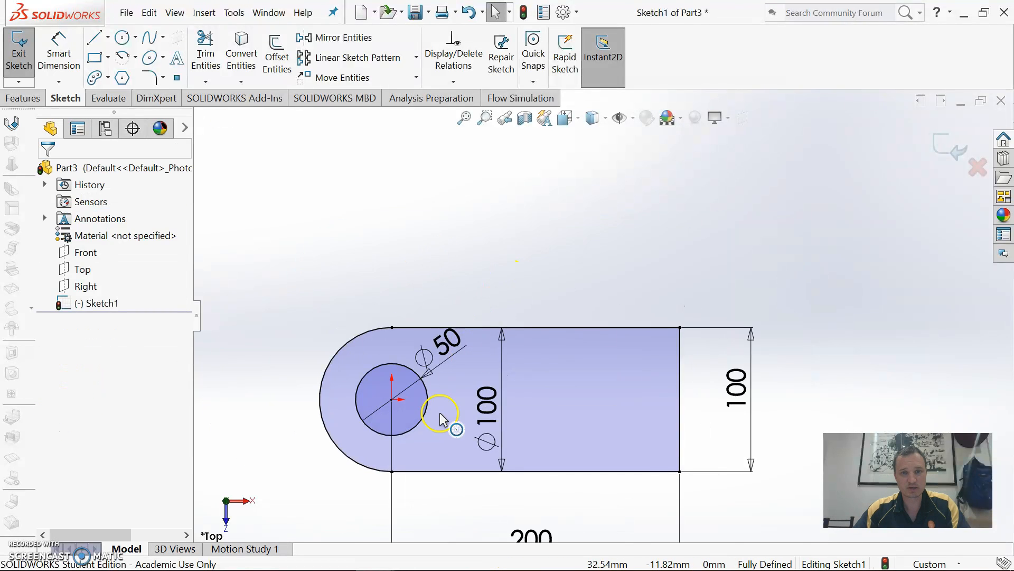
scroll(454, 438, up, 3)
scroll(534, 370, down, 1)
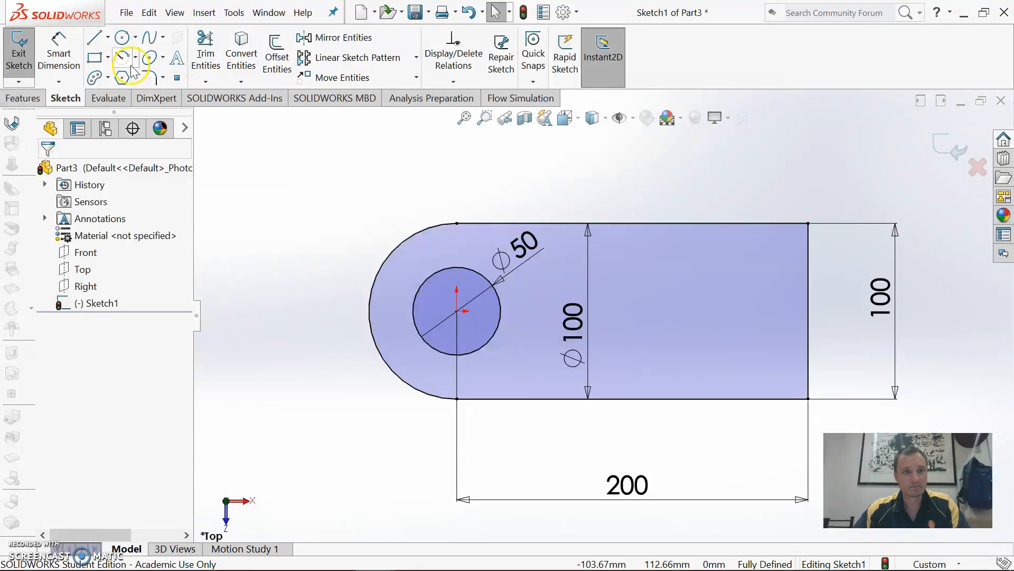
click(93, 59)
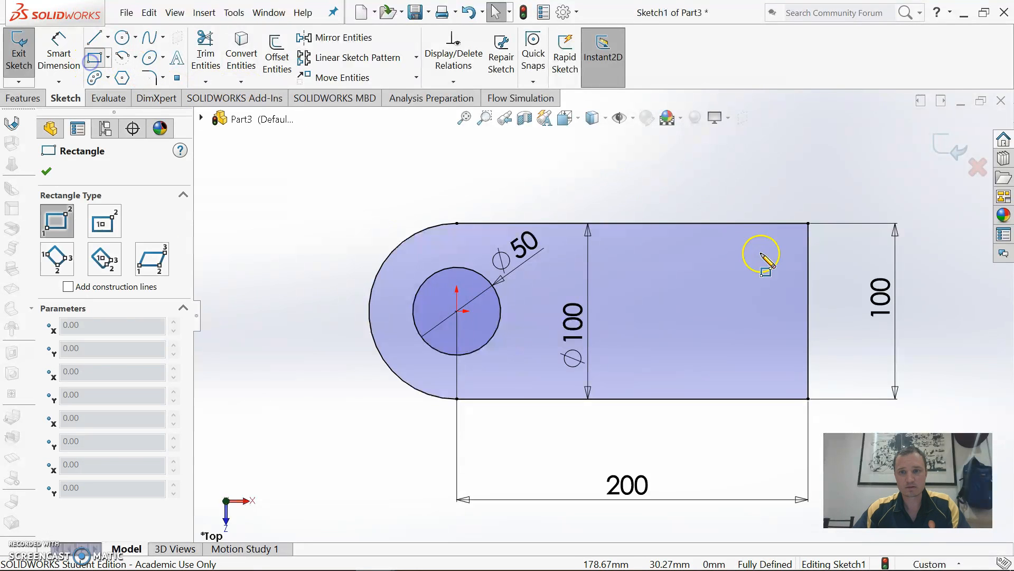
click(807, 272)
click(701, 347)
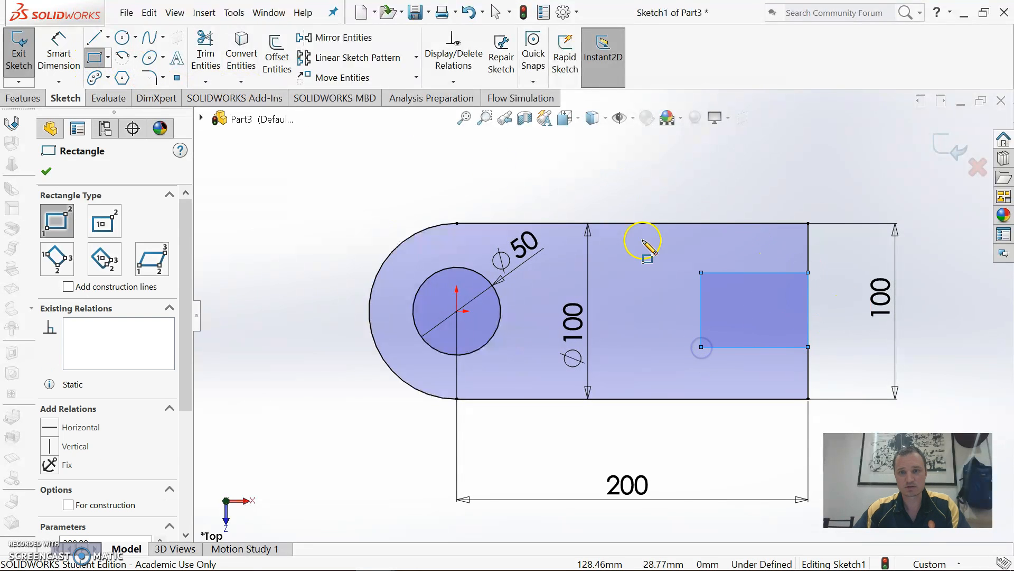
click(50, 172)
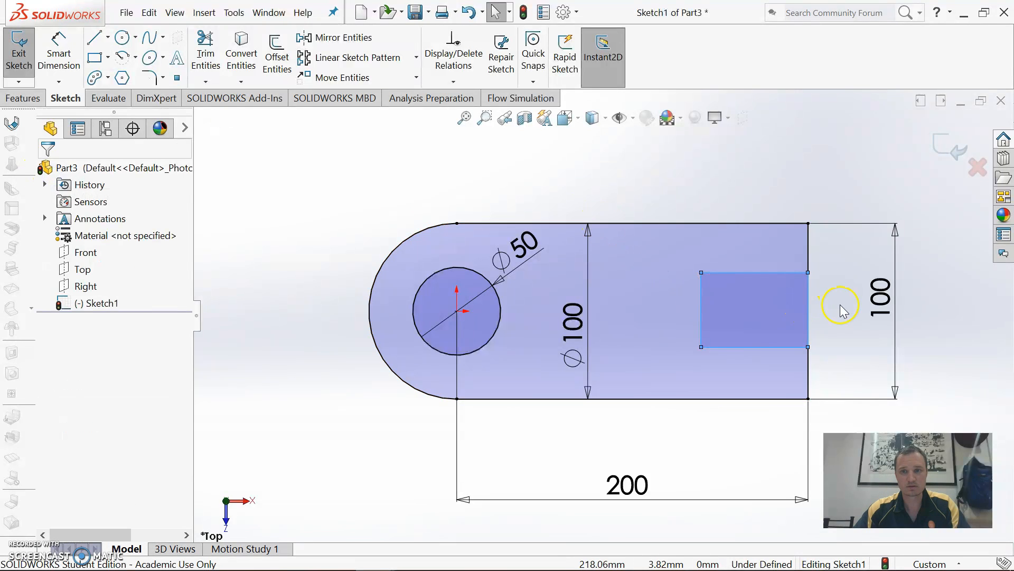
click(201, 48)
drag(770, 301, 838, 297)
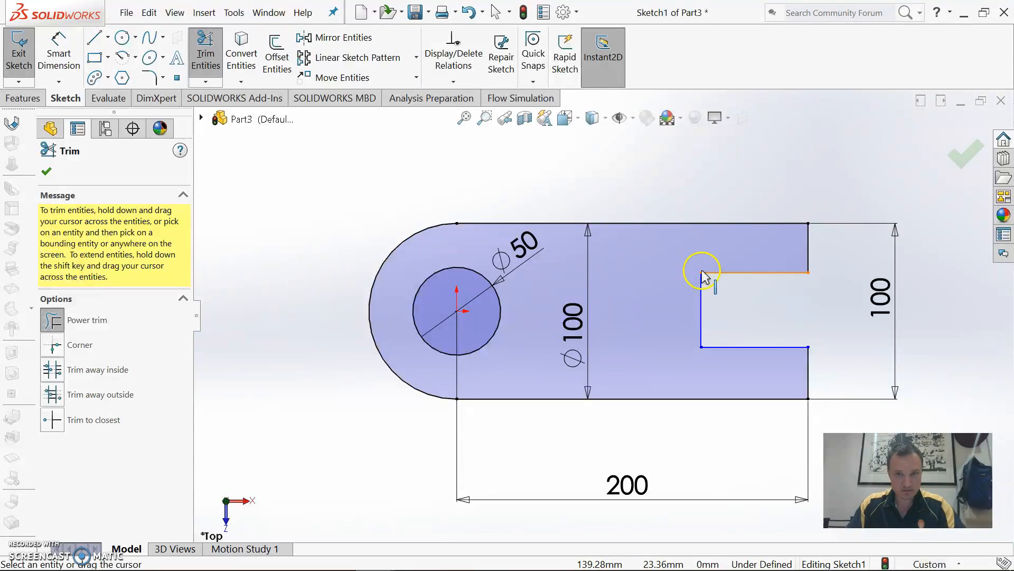
- Dimension the short vertical edge above the slot opening as 30 mm
right_drag(828, 176, 838, 104)
click(808, 252)
click(847, 252)
text(30)
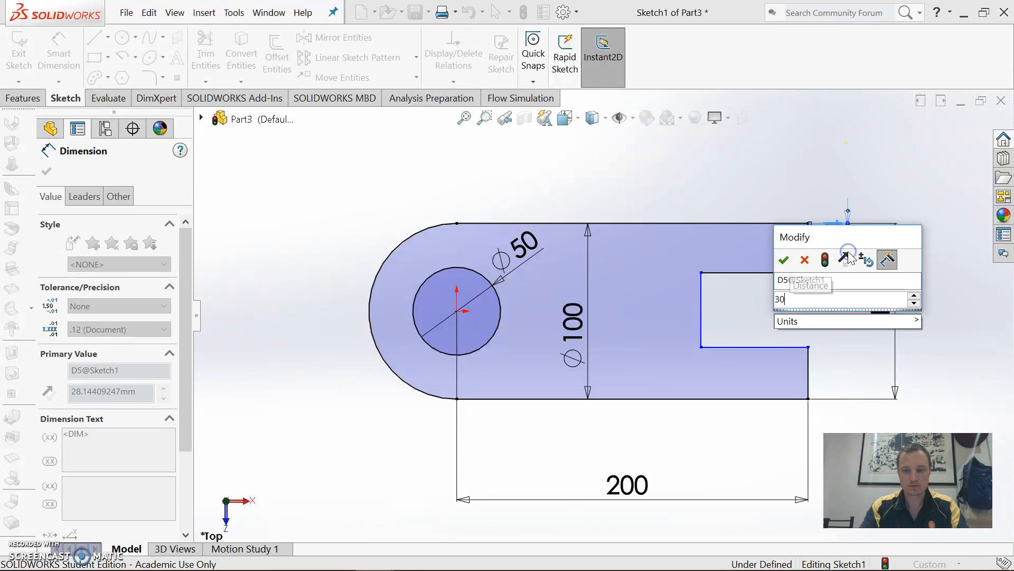
key(Return)
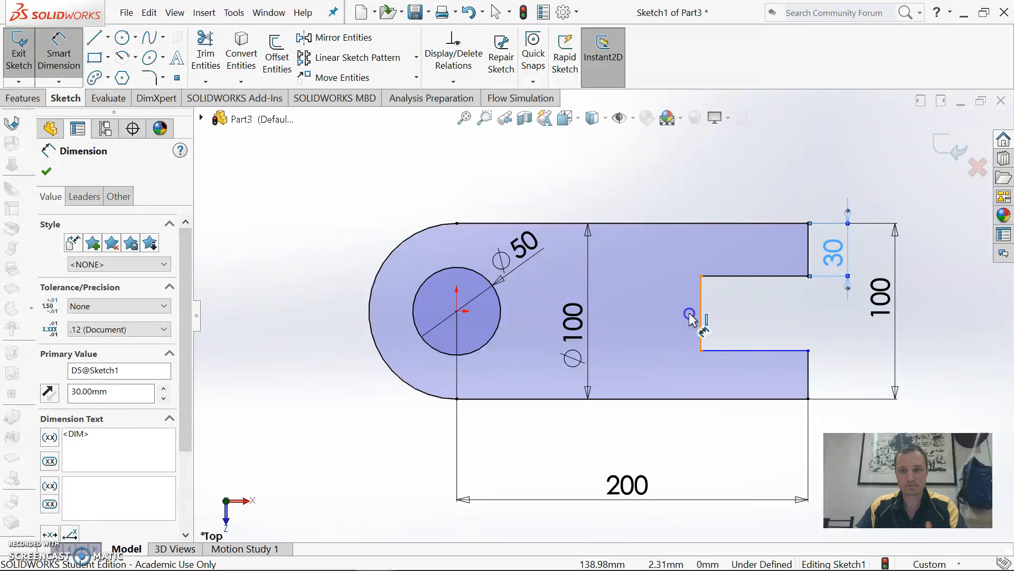
- Dimension the slot's inner vertical edge as 40 mm
click(702, 312)
click(692, 323)
text(40)
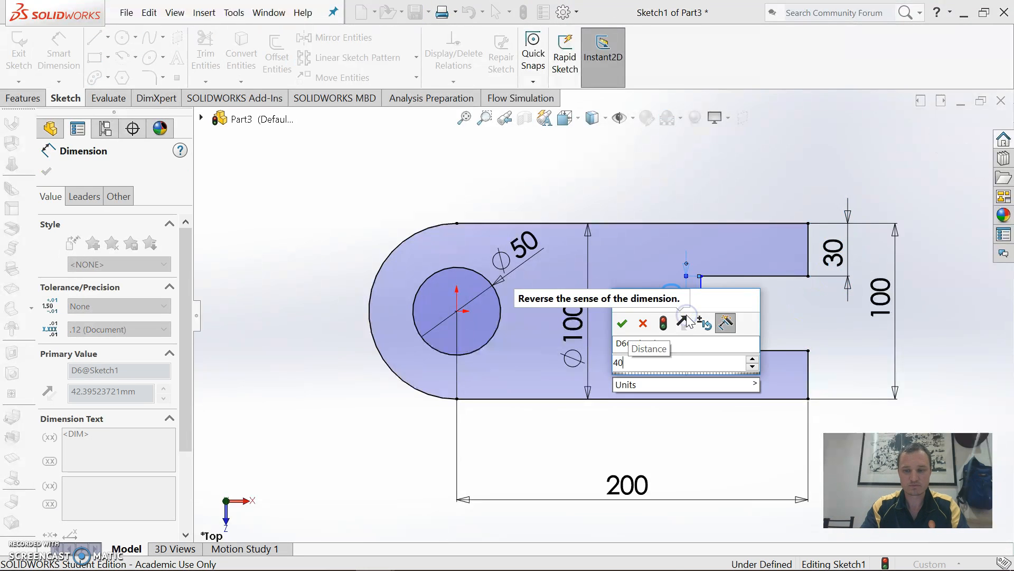
key(Return)
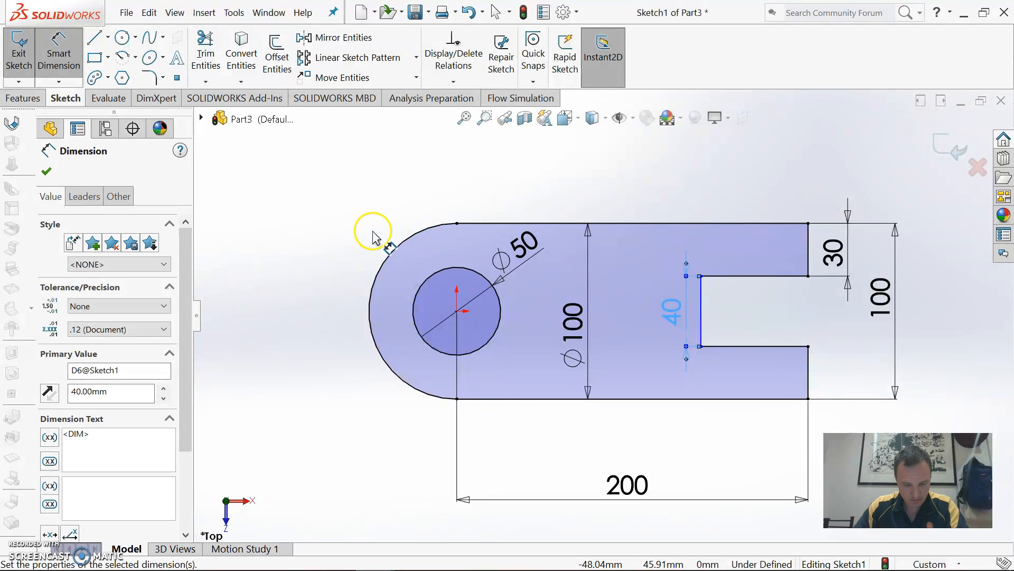
- Dimension the slot's upper horizontal edge as 50 mm to set its depth
click(777, 276)
click(761, 164)
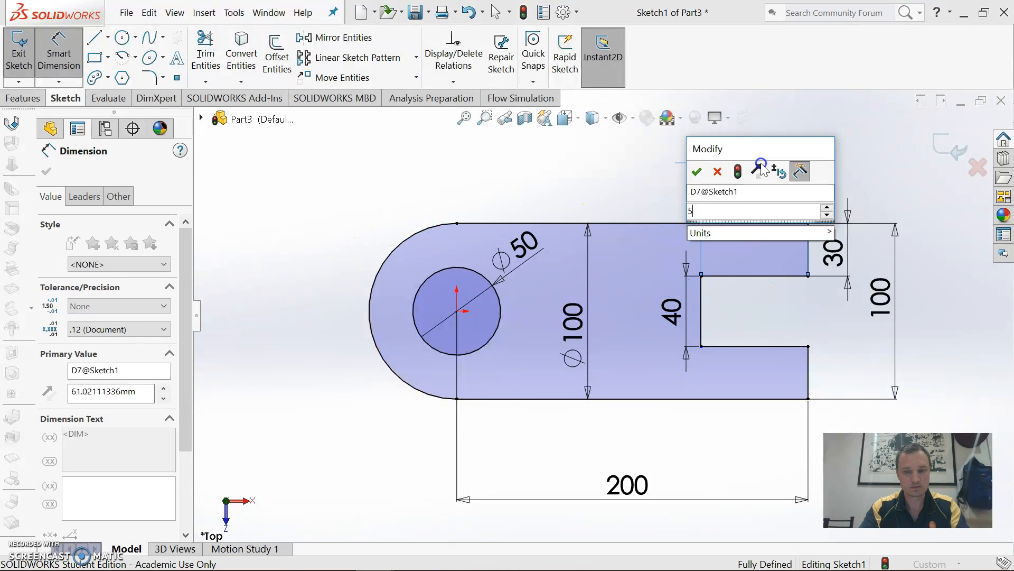
text(50)
key(Return)
click(741, 188)
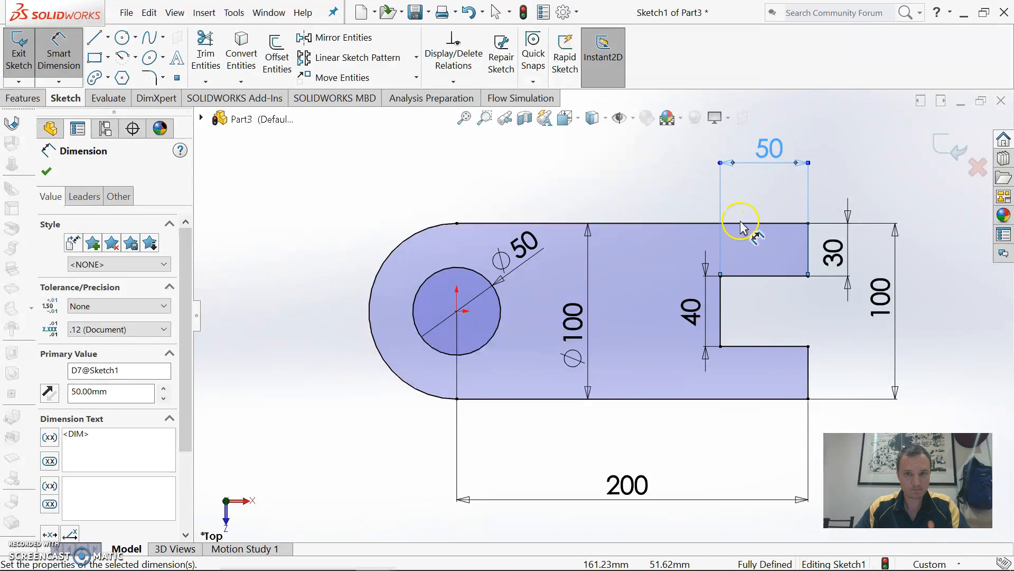
click(48, 172)
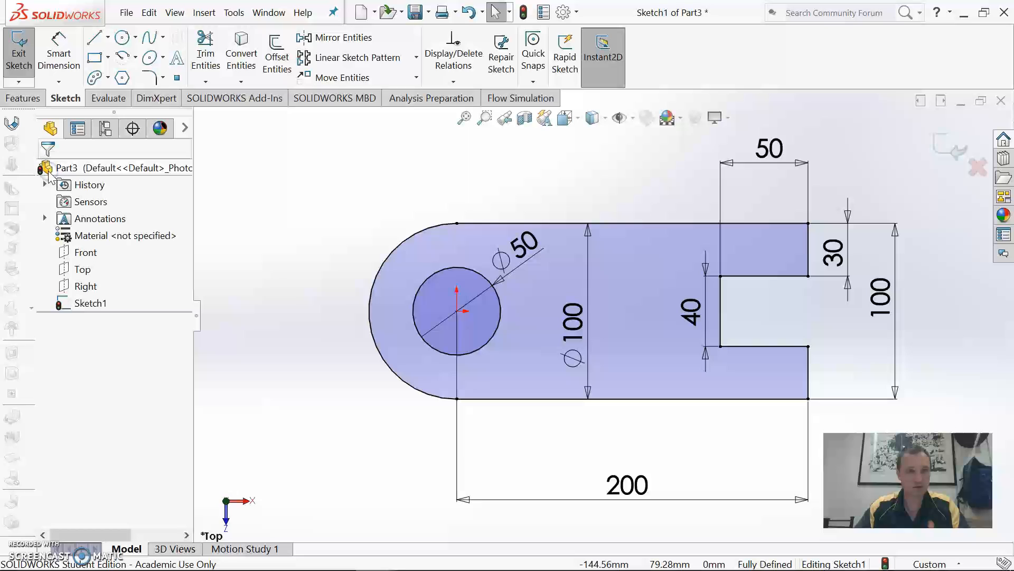
- Extrude the slotted link profile to a blind depth of 100 mm
click(23, 98)
click(24, 70)
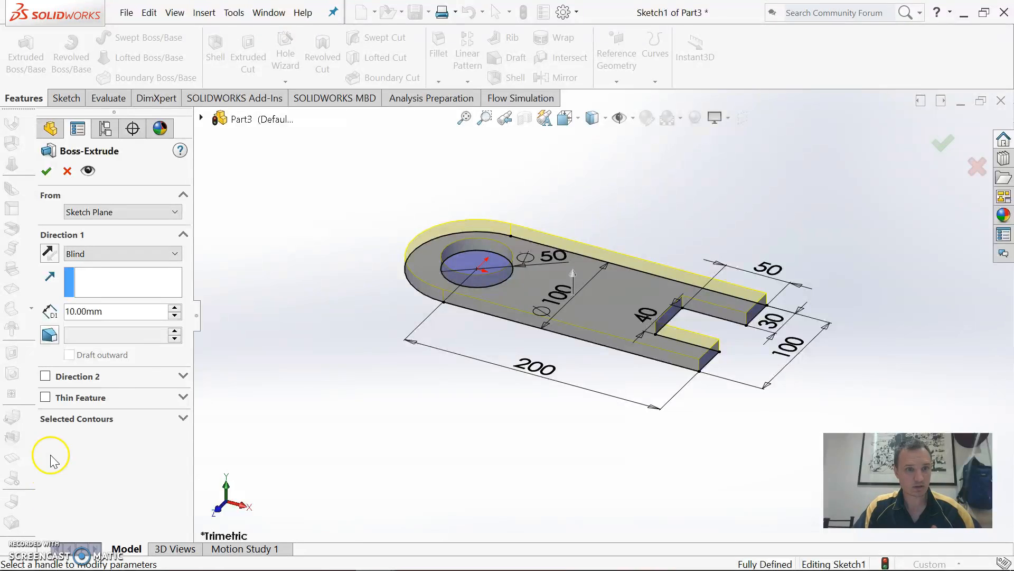
double_click(91, 312)
text(100)
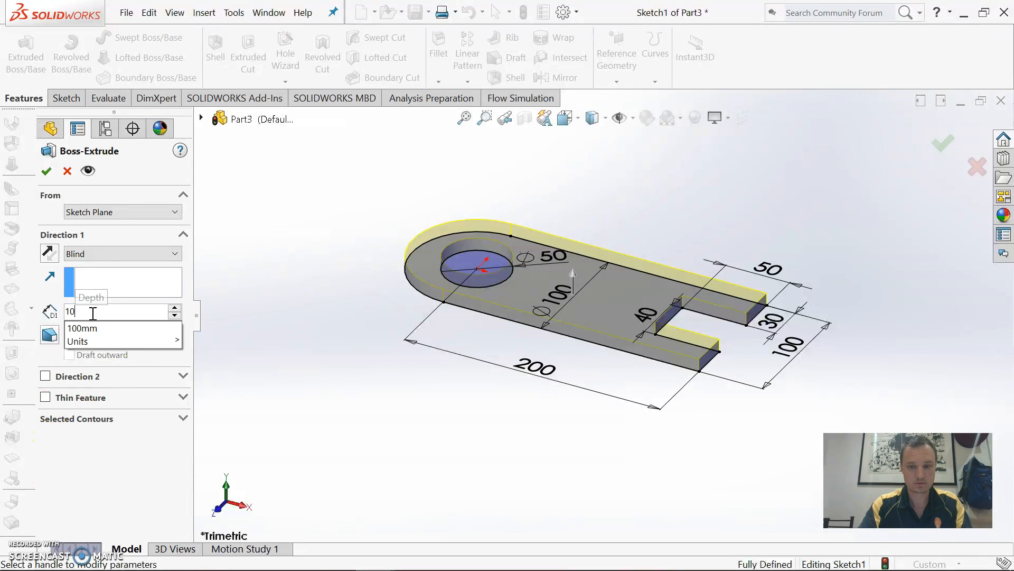
key(Return)
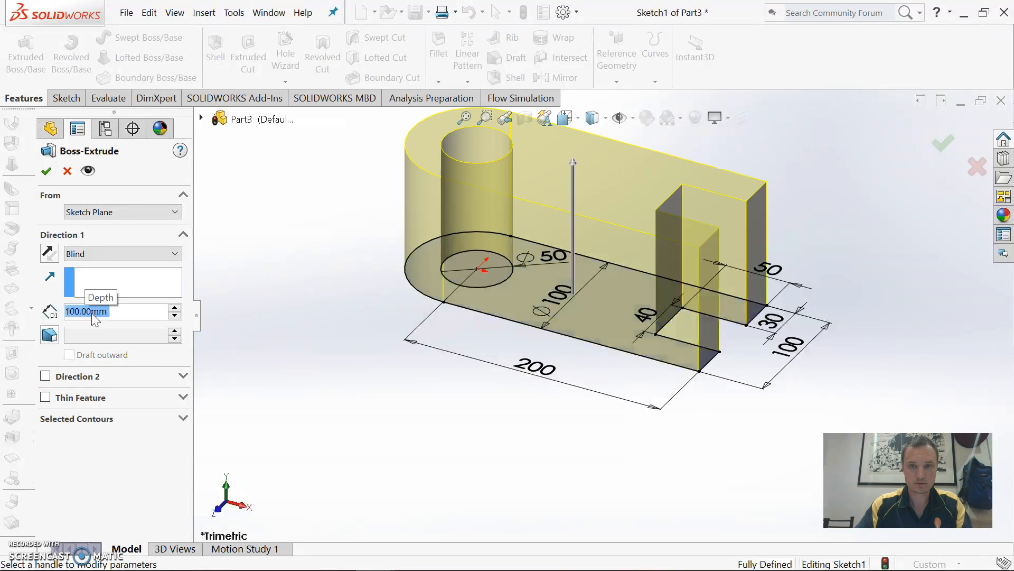
click(45, 170)
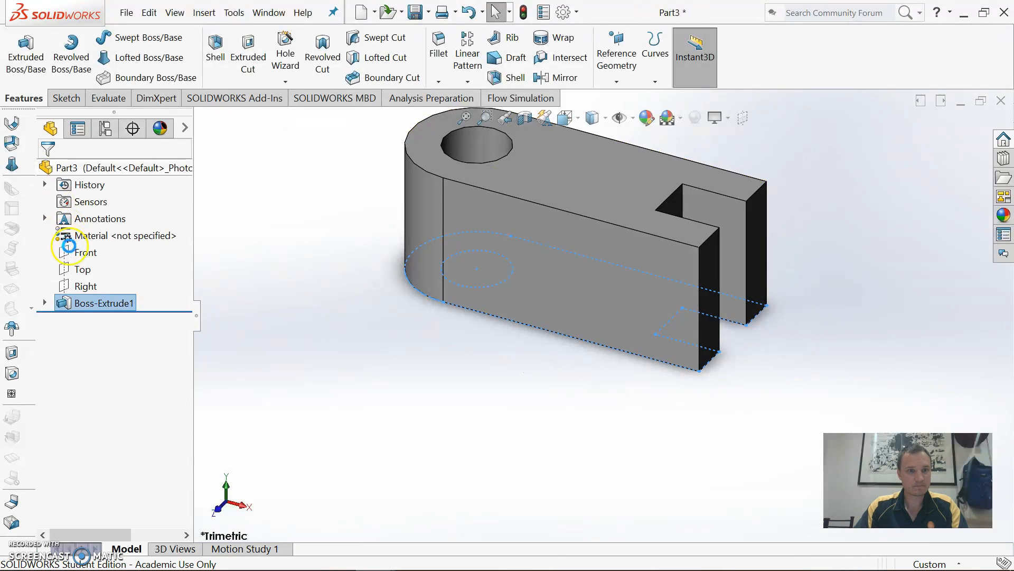
- Edit the extrusion's sketch in the Top view, set the slot depth to 100 mm, and rebuild the part
click(45, 303)
right_click(93, 319)
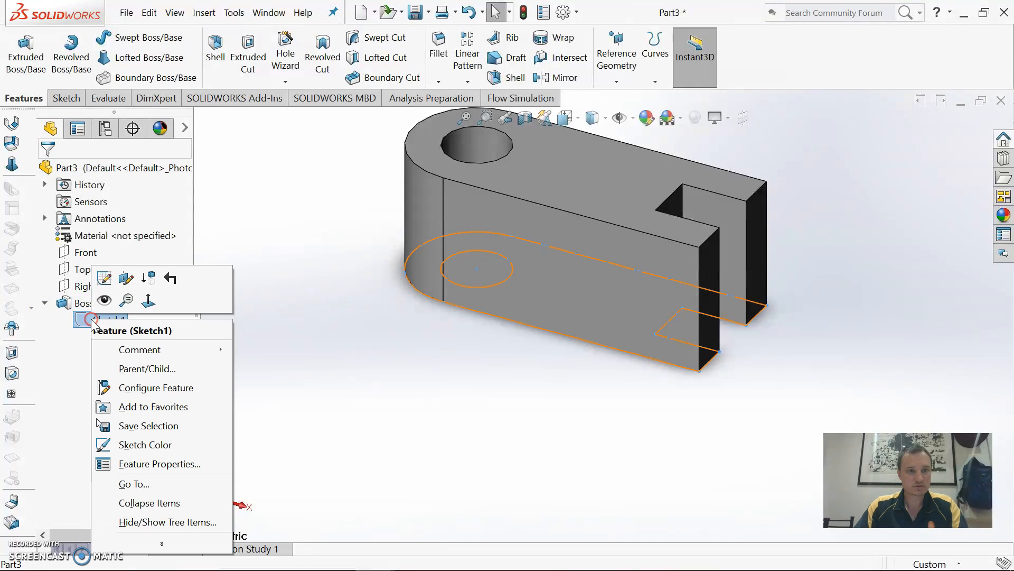
click(102, 278)
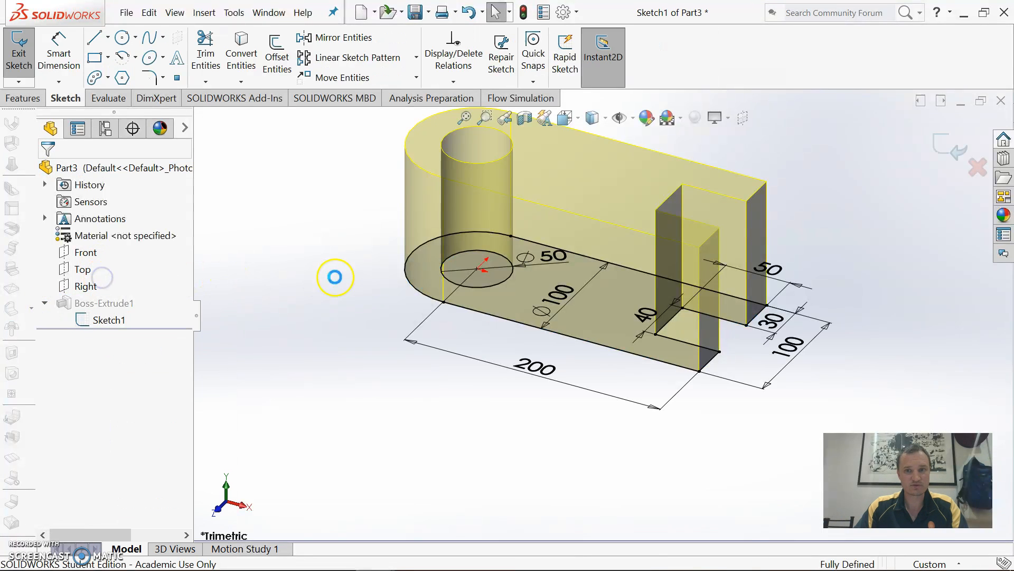
key(space)
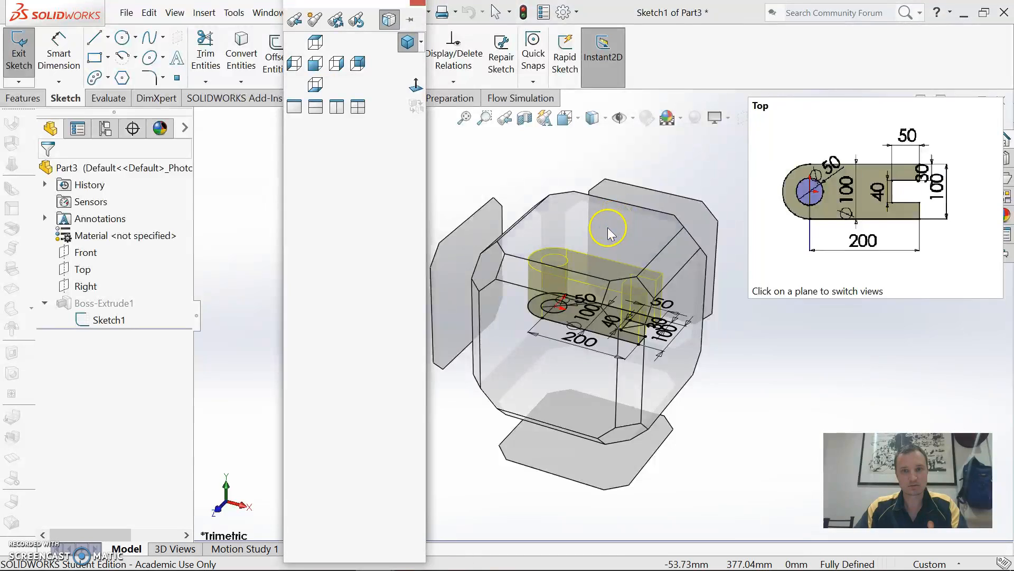
click(607, 227)
double_click(713, 153)
text(100)
key(Return)
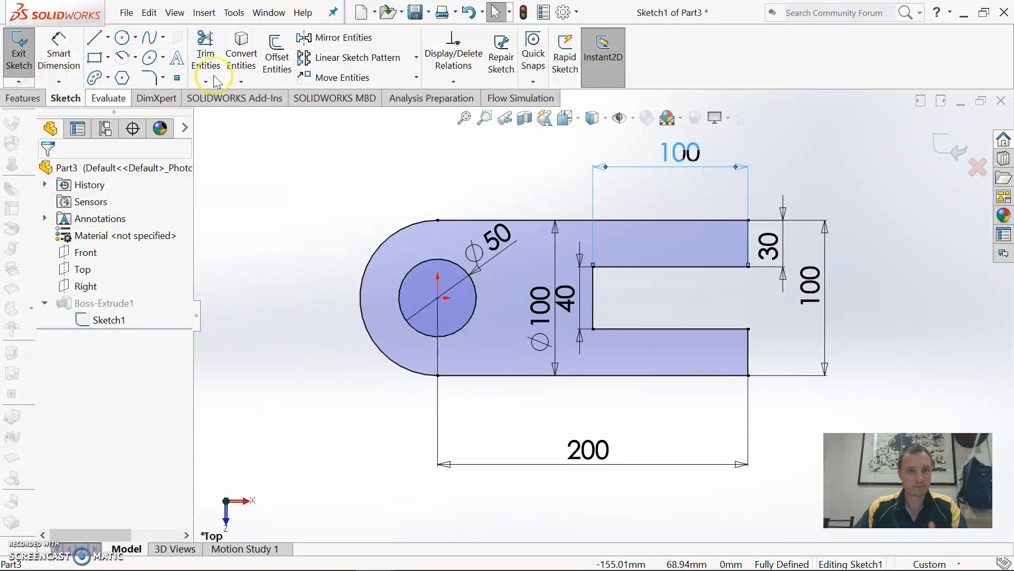
click(522, 15)
- Start a new sketch on the link's flat front side face, viewed straight on
mouse_move(510, 401)
middle_down()
mouse_move(515, 255)
mouse_move(502, 244)
middle_up()
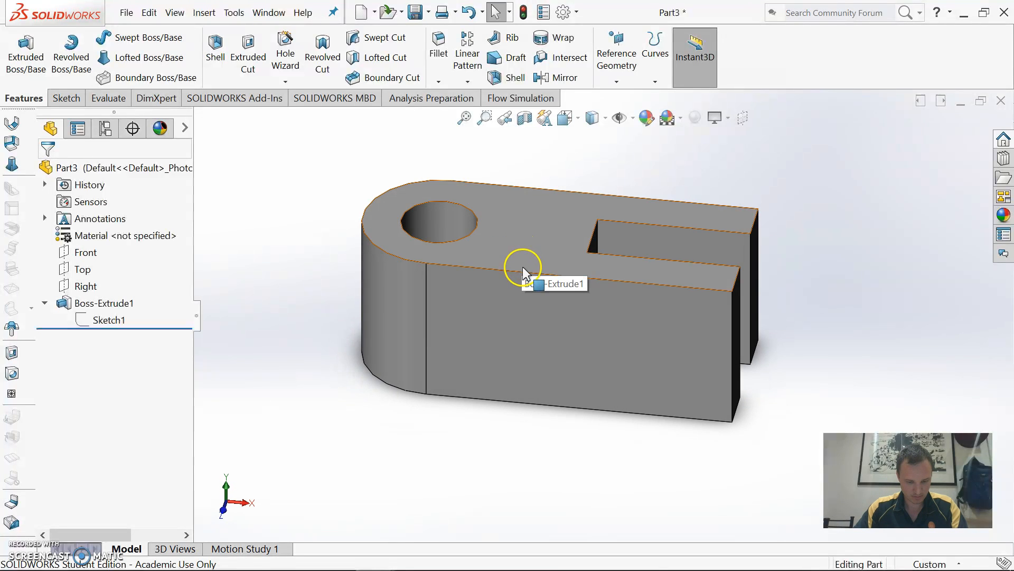
right_click(544, 334)
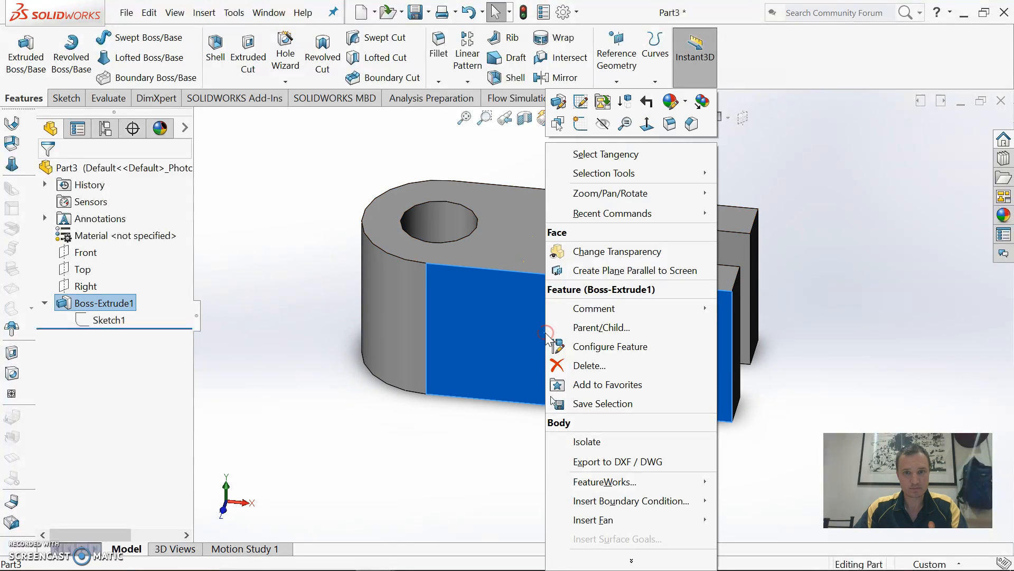
click(578, 124)
click(591, 117)
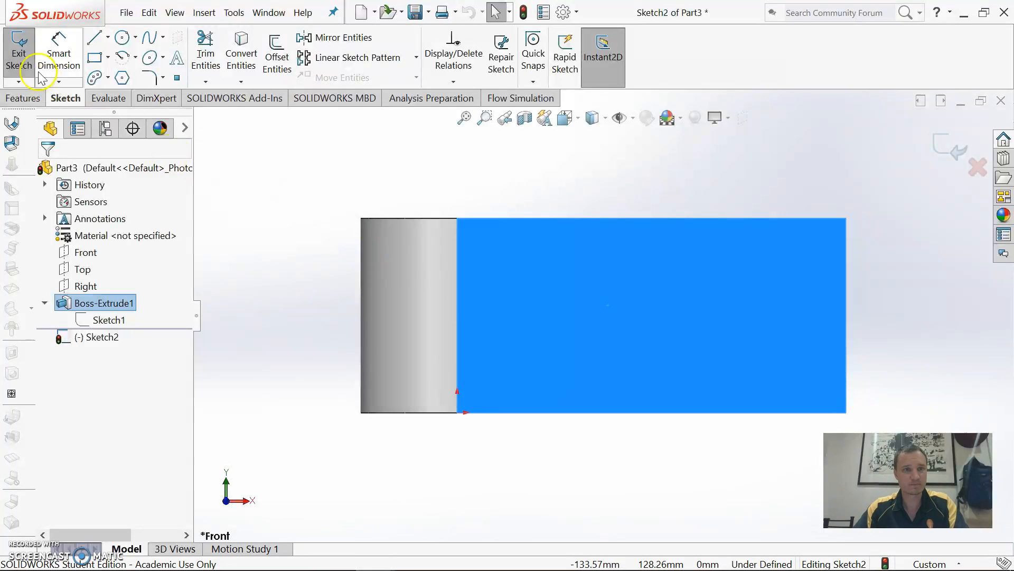
- Draw two rectangles overhanging the rounded end, an upper one about 163 mm wide and a slightly narrower one across the lower edge
click(95, 57)
click(325, 155)
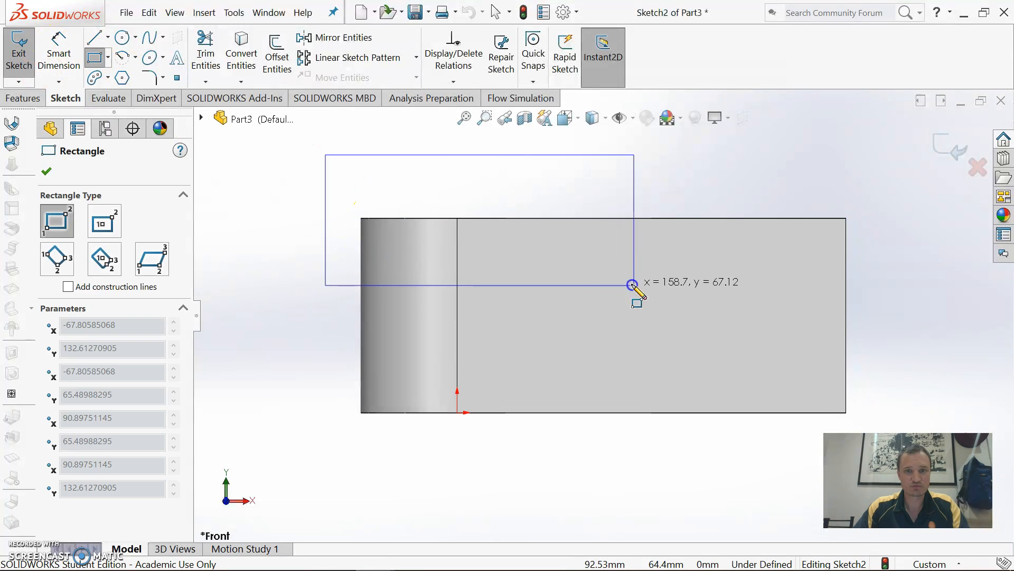
click(643, 288)
click(345, 353)
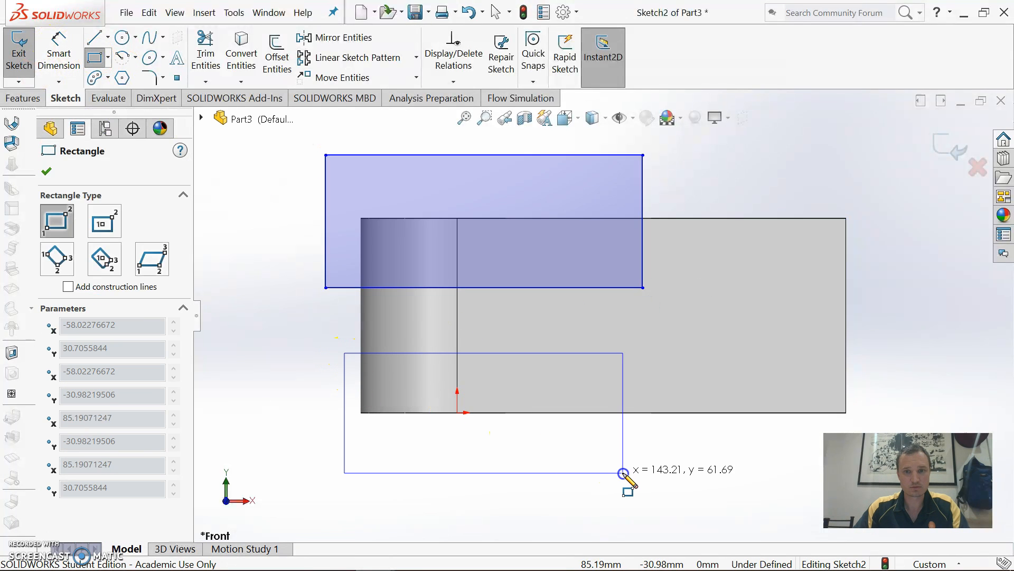
click(636, 473)
- Dimension the vertical gap between the two rectangles as 40 mm
right_drag(736, 290, 740, 294)
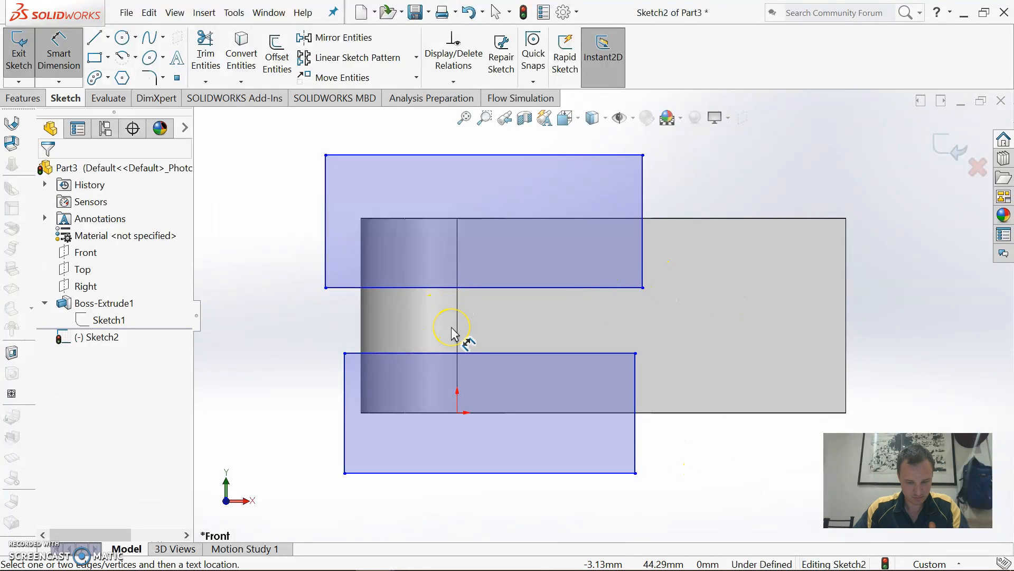
click(525, 353)
click(534, 288)
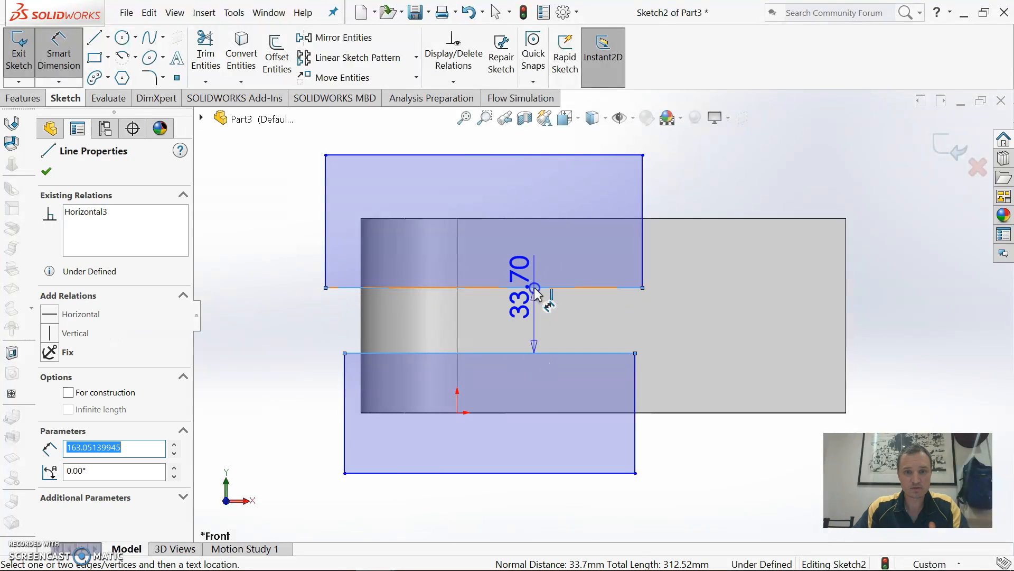
click(256, 308)
text(40)
key(Return)
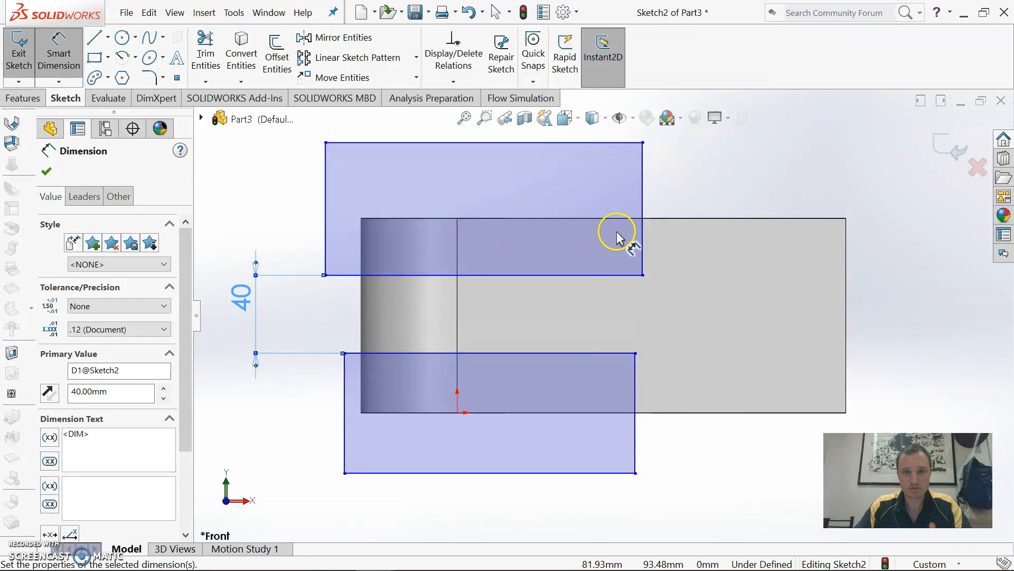
- Dimension the distance from the link's top edge to the upper rectangle's lower side as 30 mm
click(617, 227)
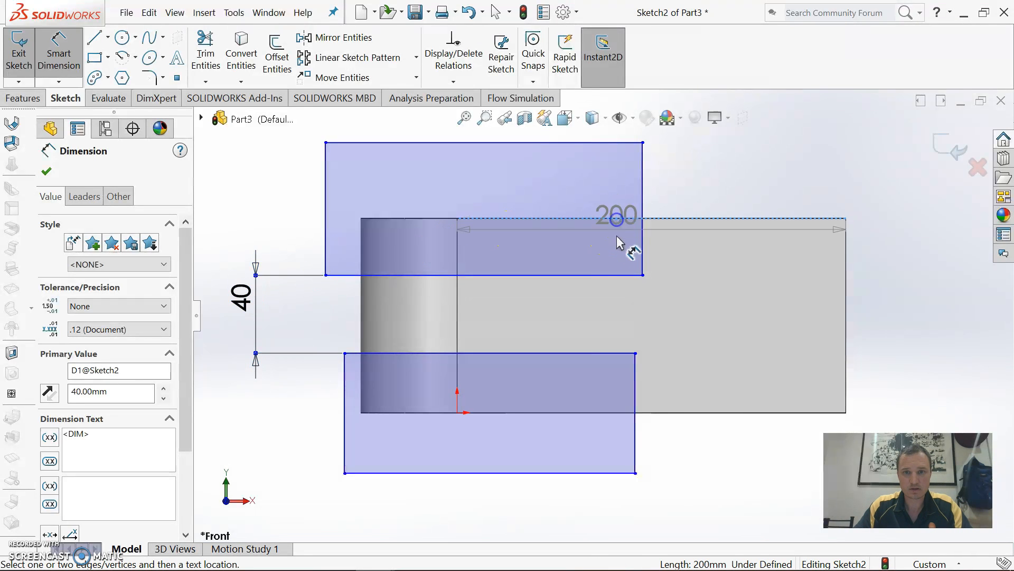
click(618, 275)
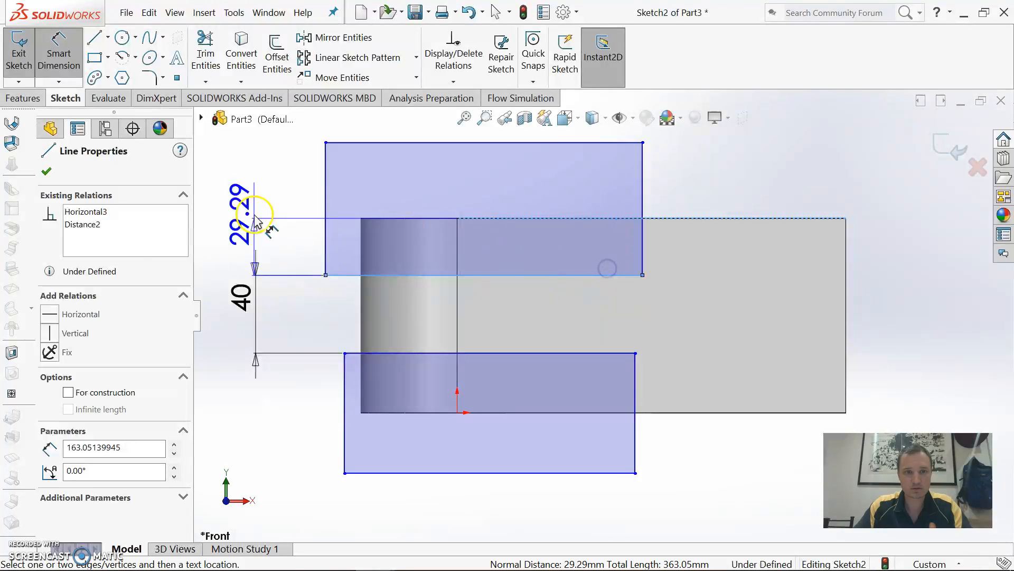
click(280, 214)
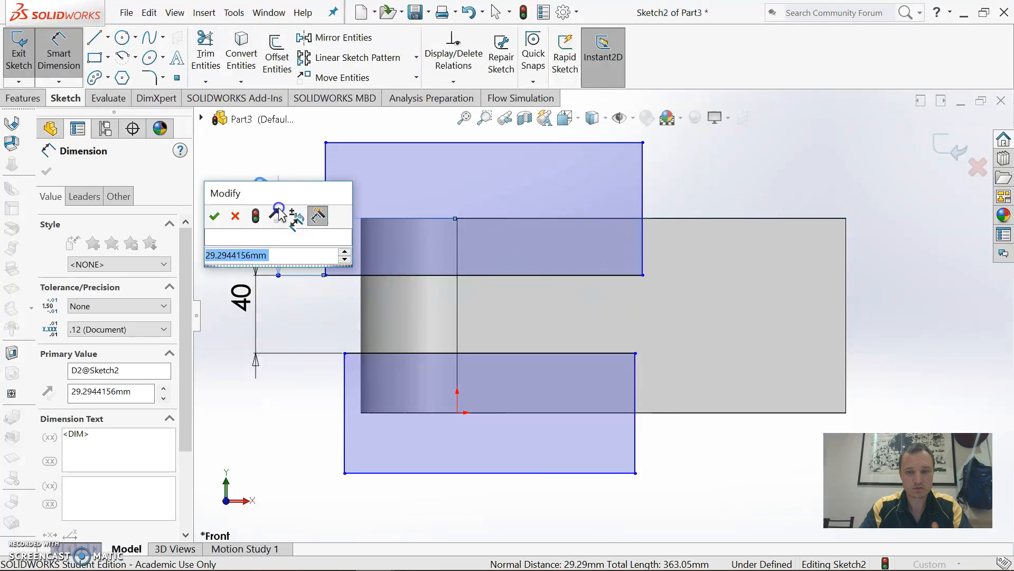
key(Return)
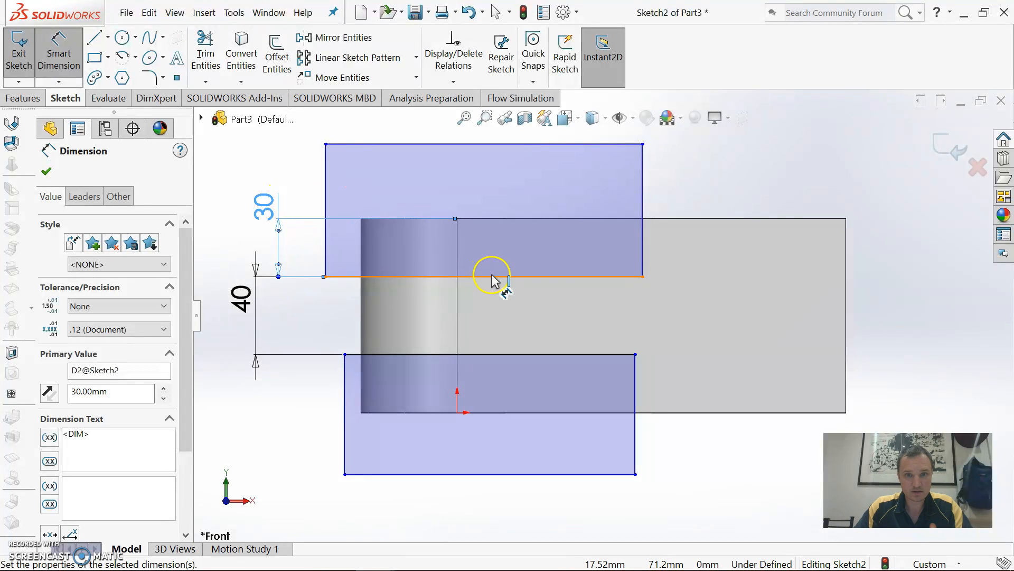
- Dimension the lower rectangle's width as 100 mm
click(519, 474)
click(504, 520)
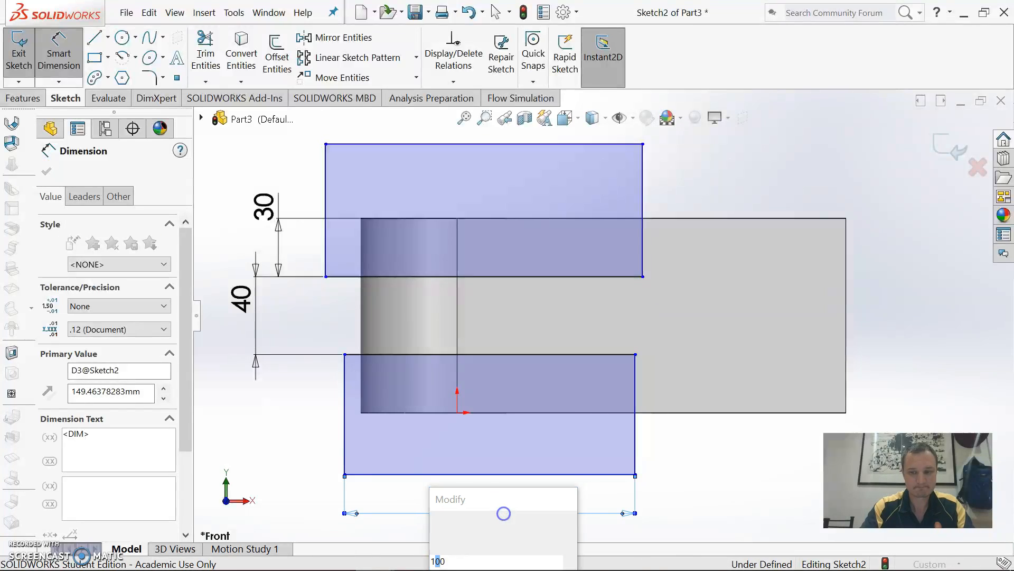
text(100)
key(Return)
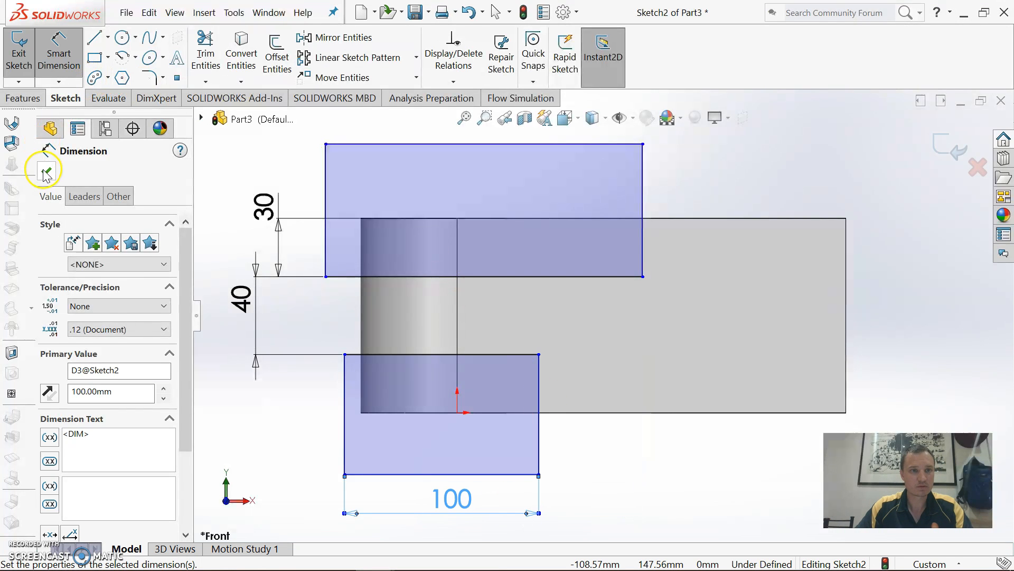
click(46, 171)
- Align the right inner corners of the two rectangles with a Vertical relation
click(539, 354)
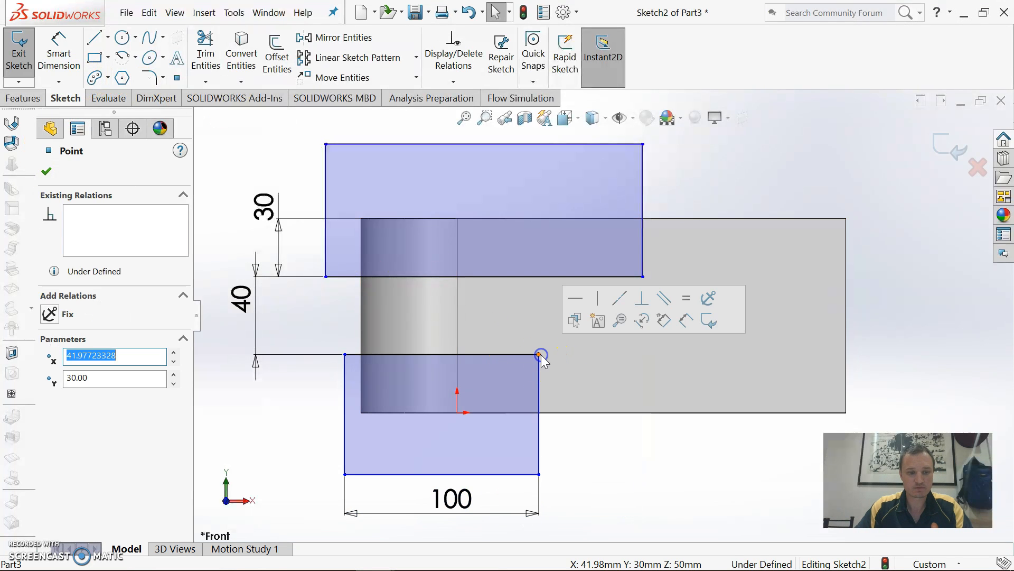
ctrl+click(643, 276)
click(48, 403)
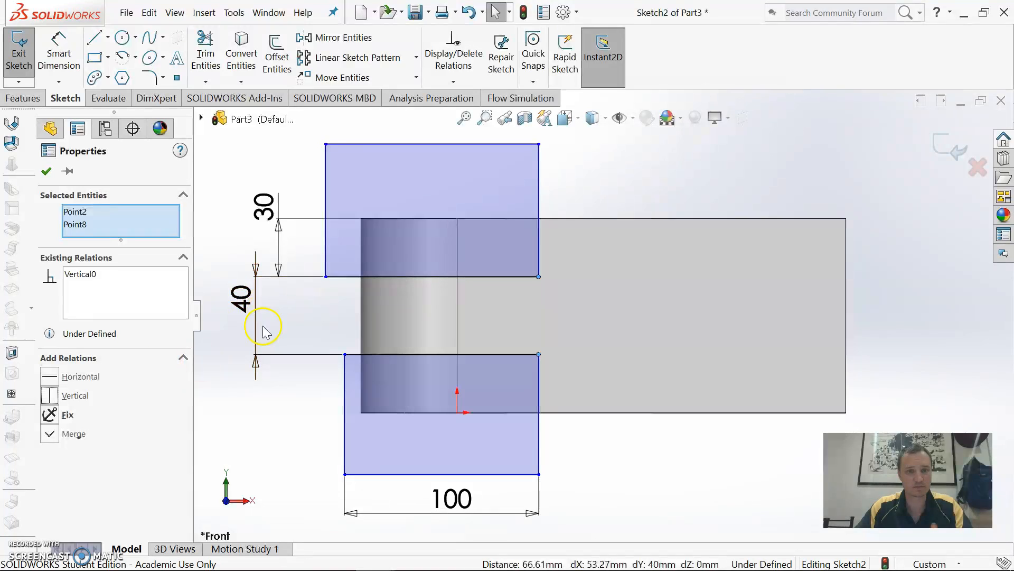
click(43, 175)
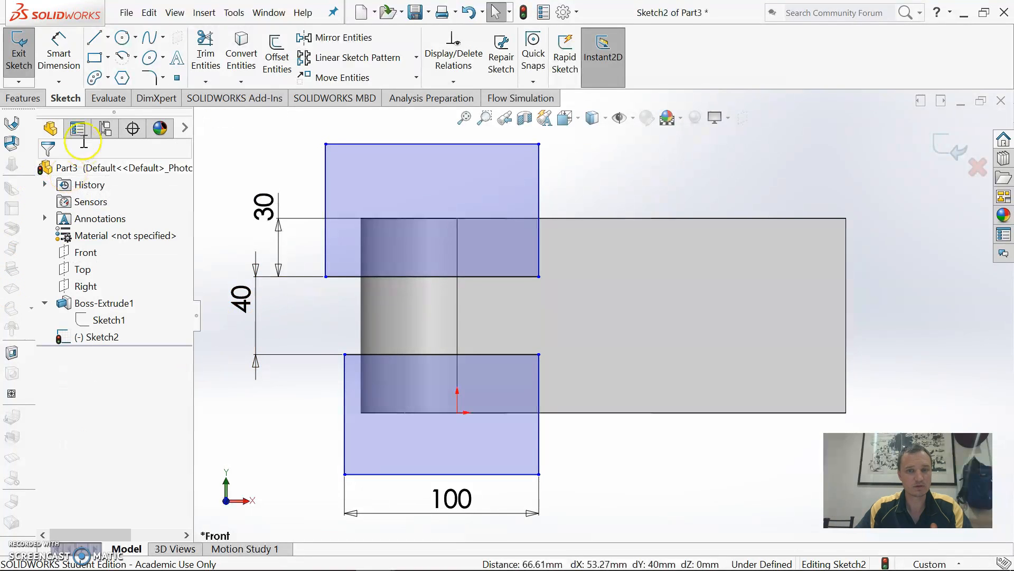
- Cut both rectangles out of the rounded end with an Extruded Cut set to Through All
click(10, 96)
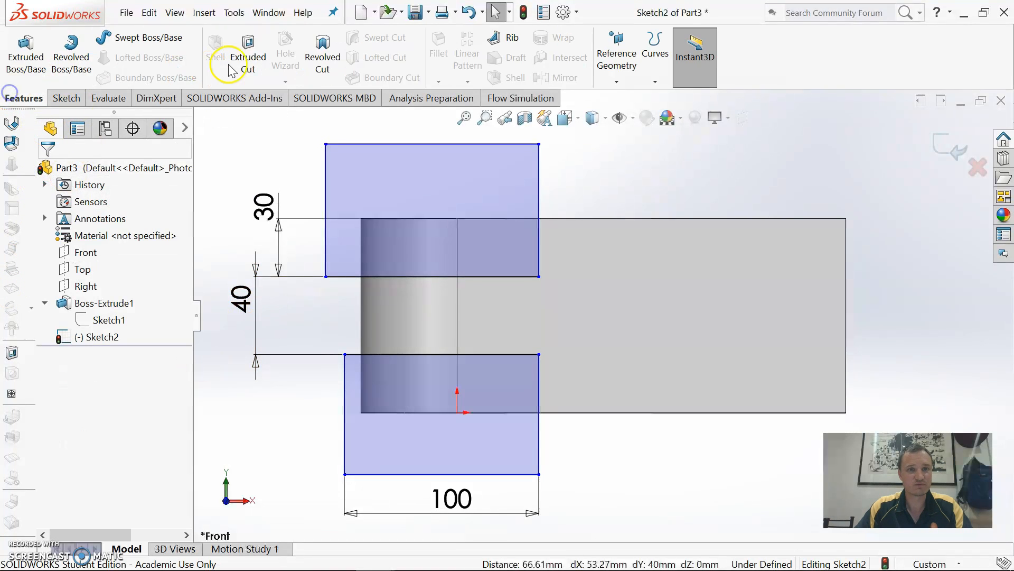
click(255, 58)
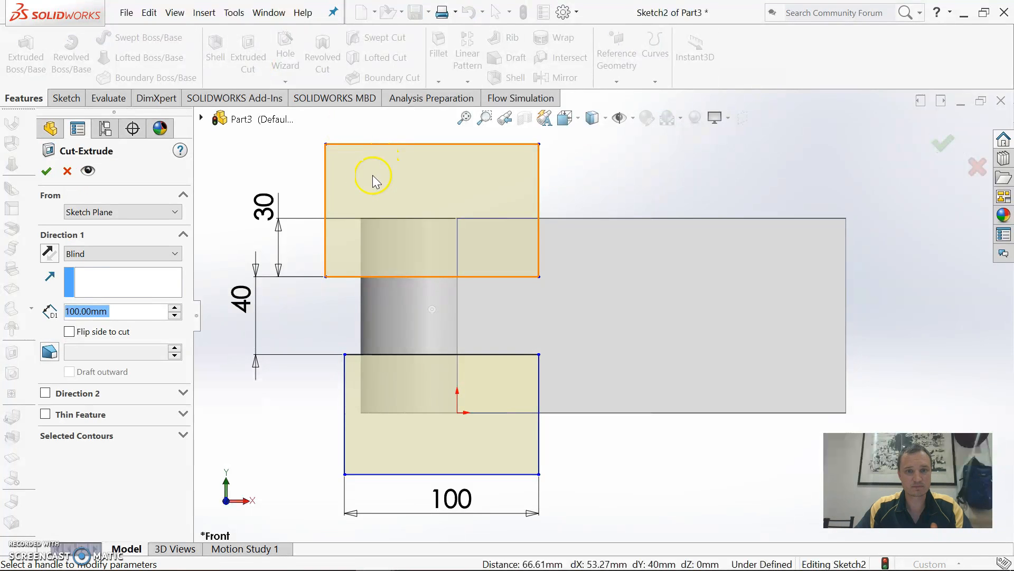
click(93, 255)
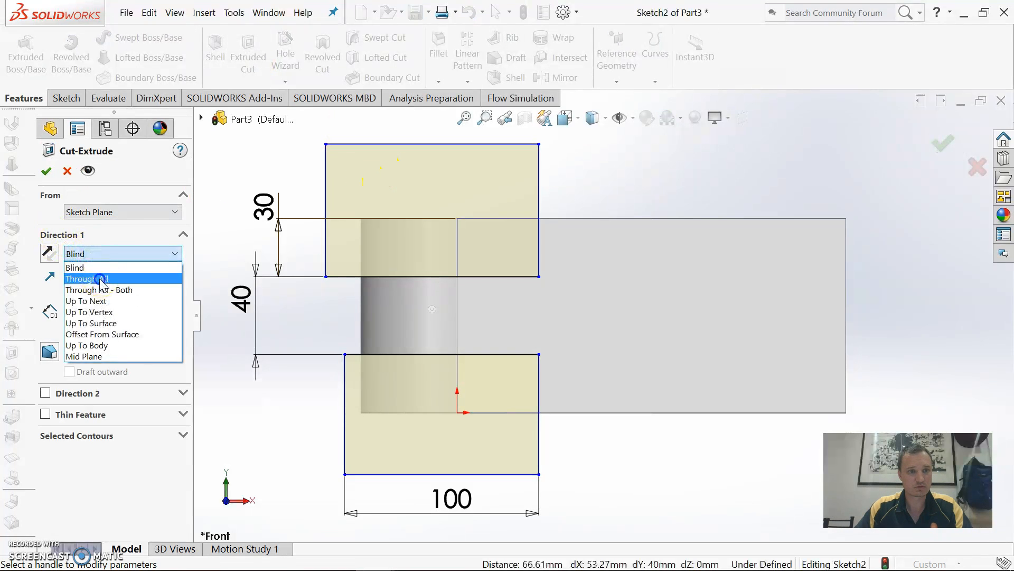
click(100, 275)
click(46, 171)
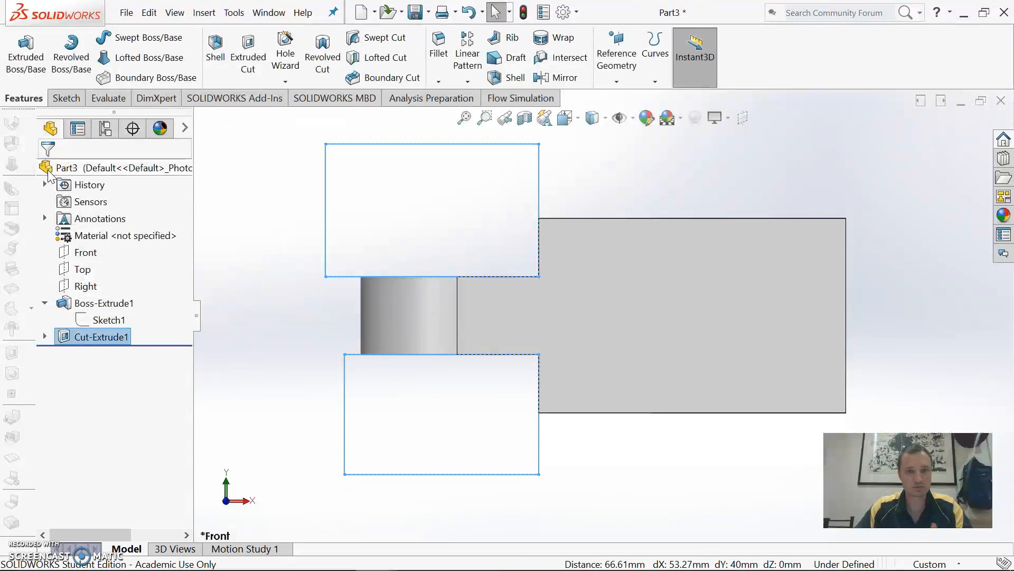
- Start a new sketch on the link's flat front side face, seen in the Front view
middle_drag(522, 292, 534, 350)
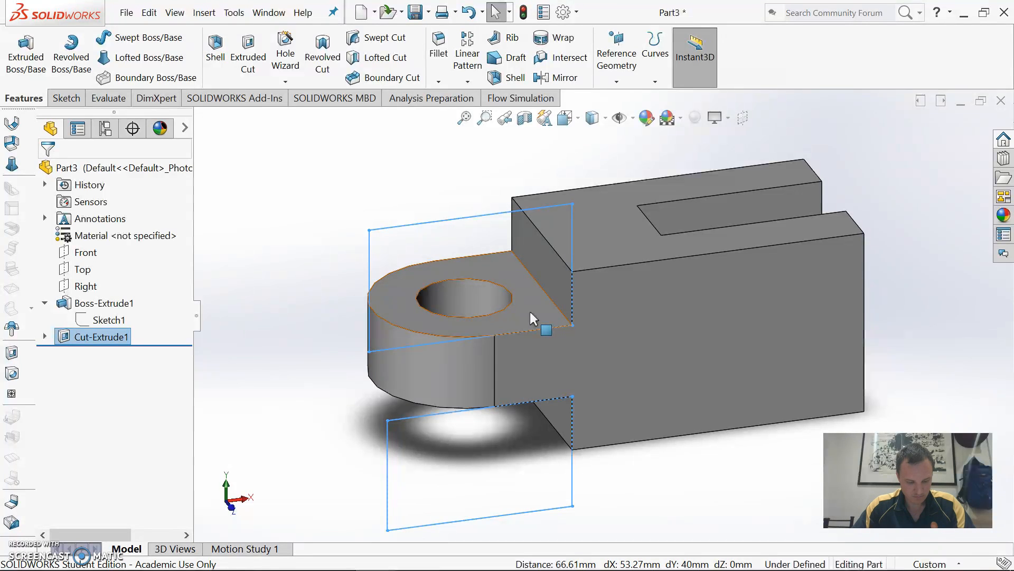
middle_drag(663, 275, 648, 346)
middle_drag(657, 354, 729, 367)
right_click(728, 364)
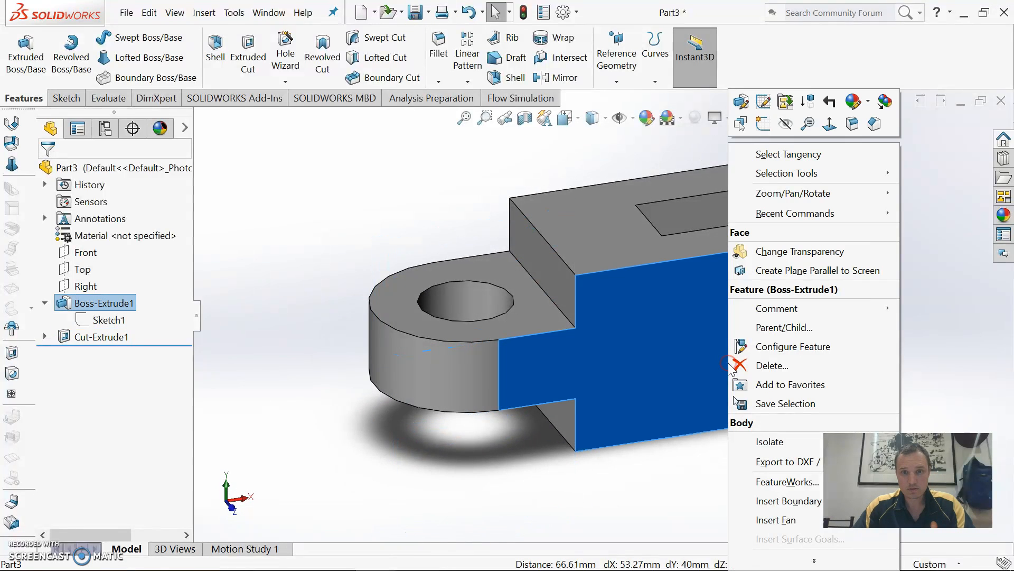
click(763, 125)
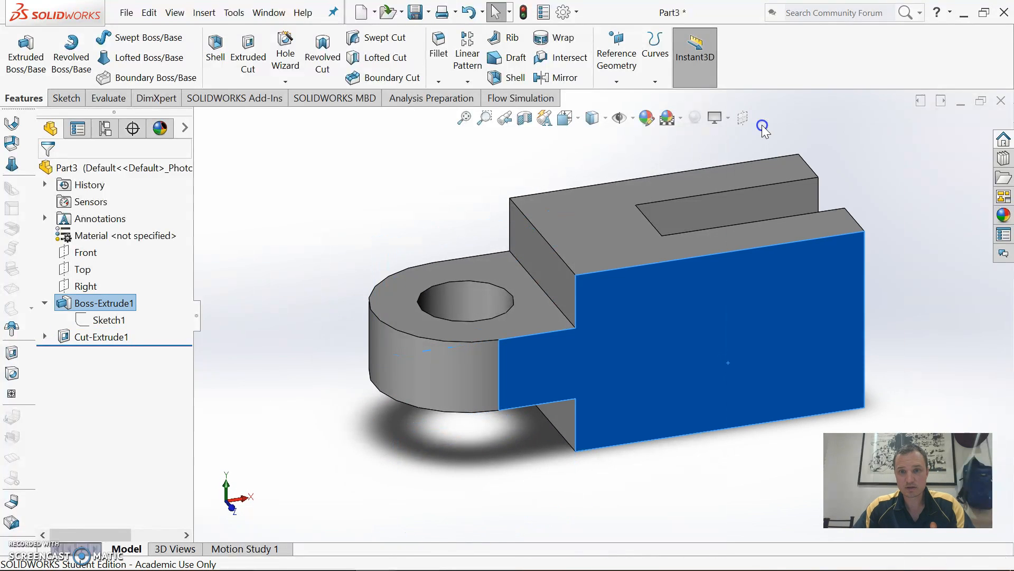
key(space)
click(677, 347)
- Draw a circle on the wide block's face and set its diameter to 100 mm
click(122, 37)
click(700, 303)
click(752, 324)
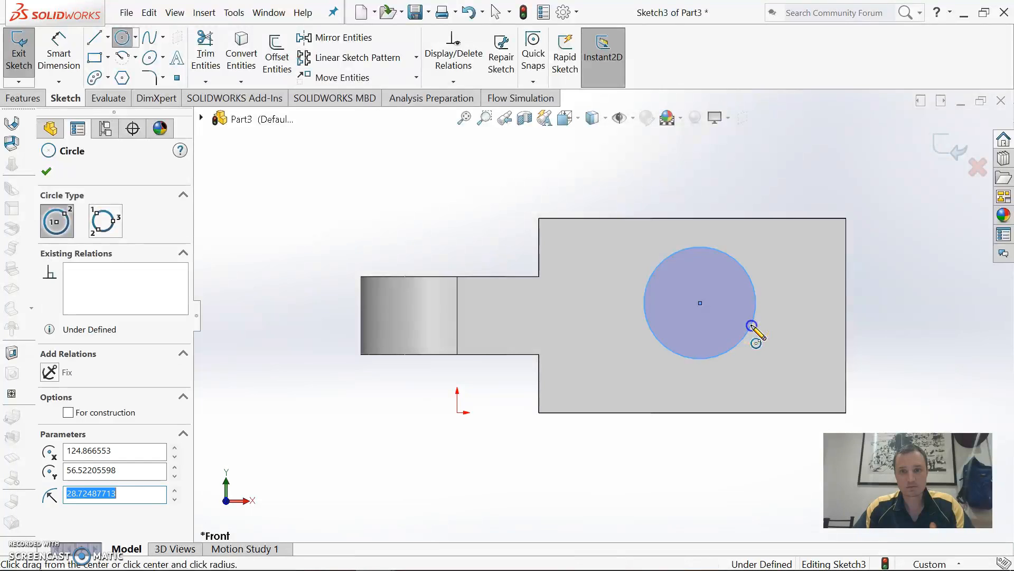
right_drag(786, 362, 786, 251)
click(754, 294)
click(966, 301)
text(100)
click(901, 308)
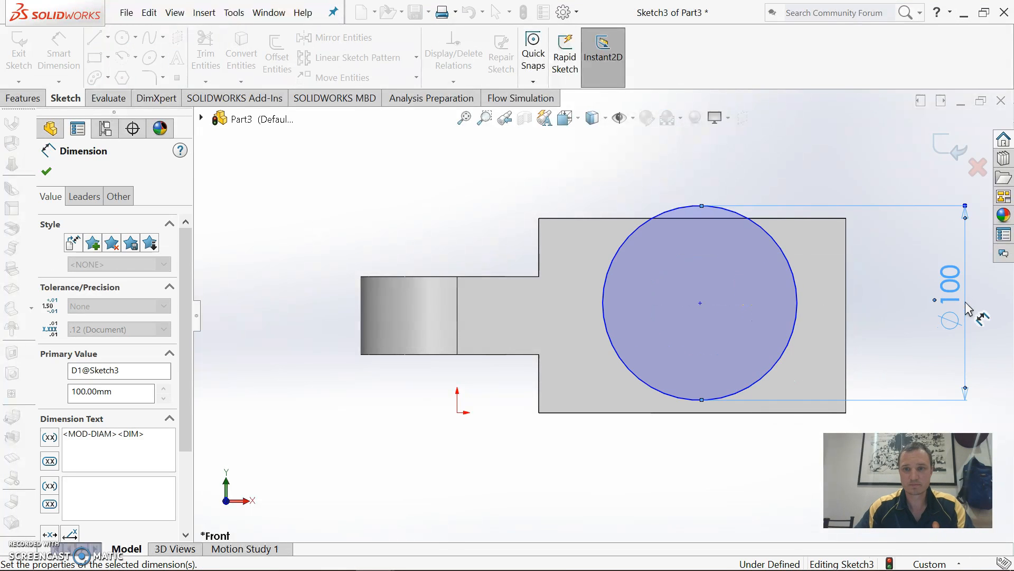
click(47, 171)
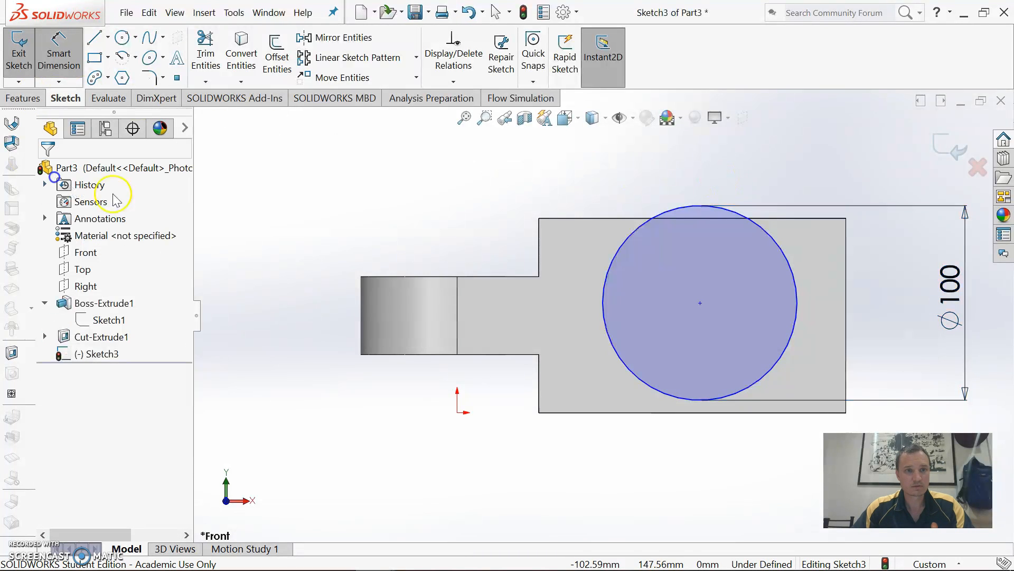
- Make the 100 mm circle tangent to the block's right end edge and to its lower edge
click(793, 291)
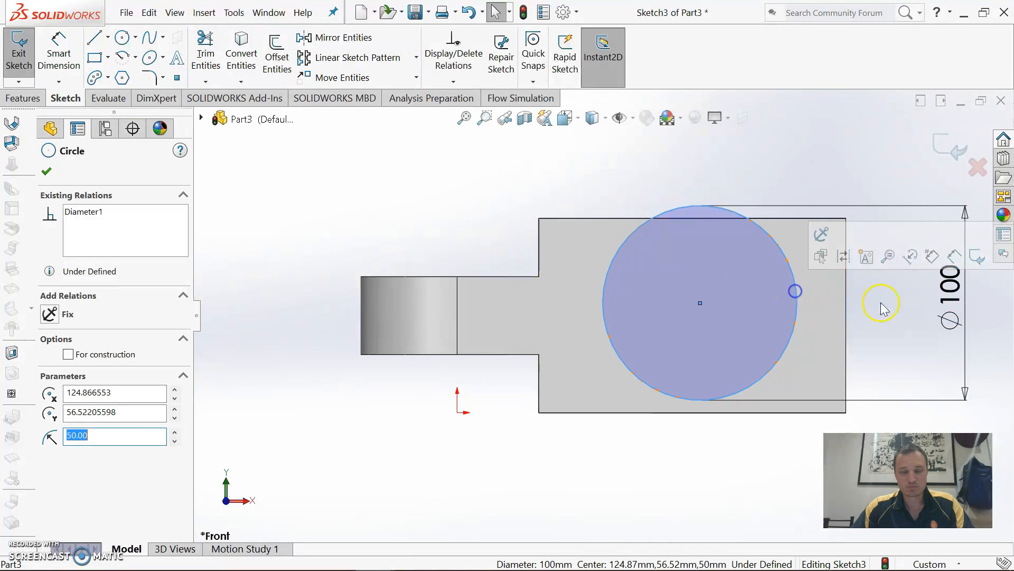
ctrl+click(846, 310)
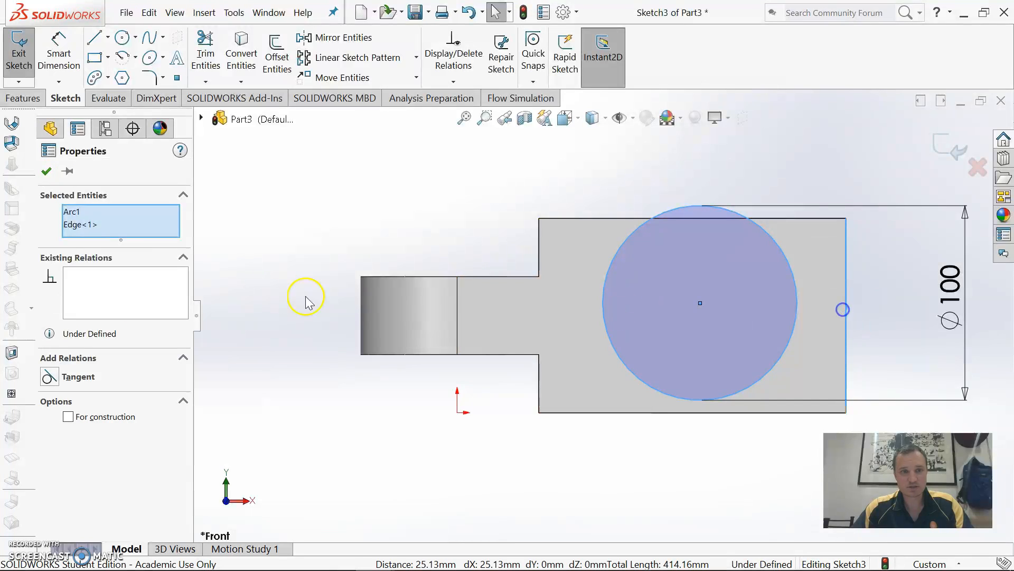
click(50, 377)
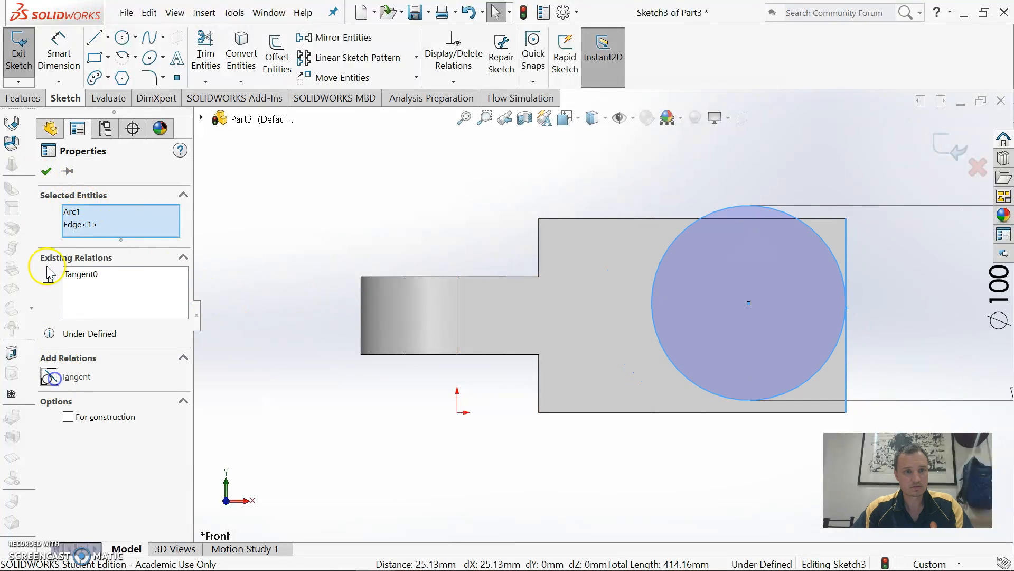
click(46, 172)
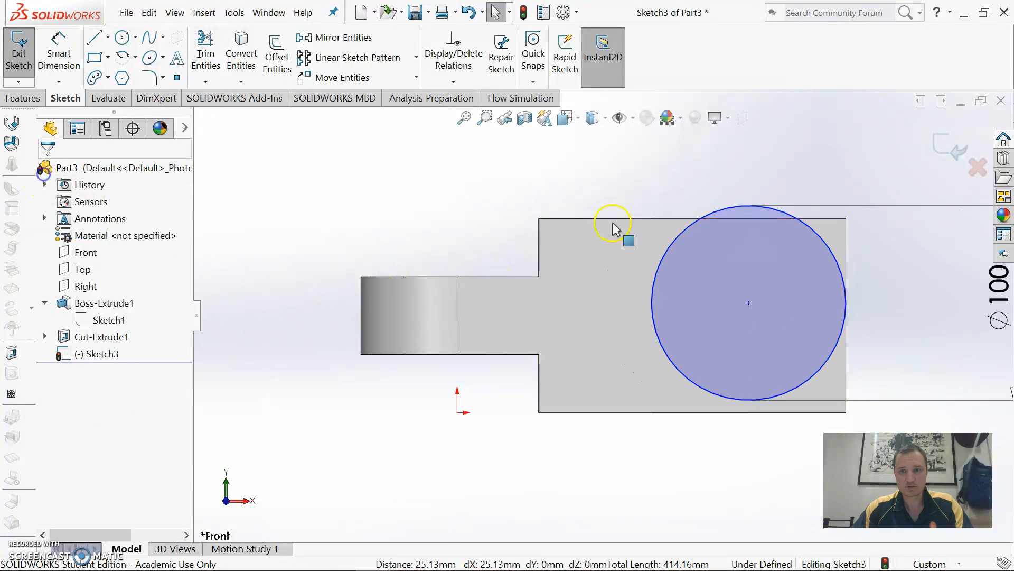
click(737, 405)
ctrl+click(738, 413)
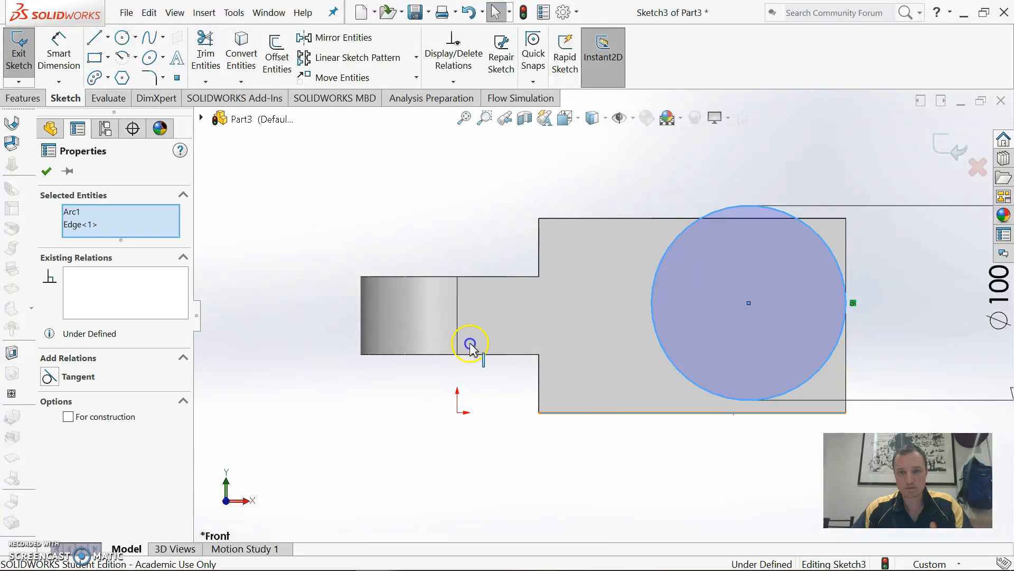
click(49, 376)
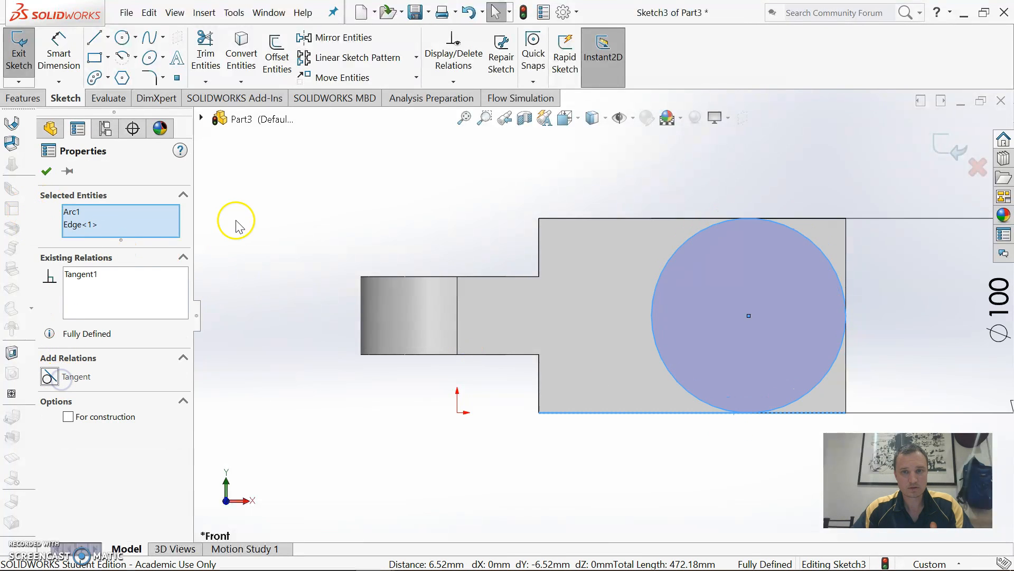
click(47, 171)
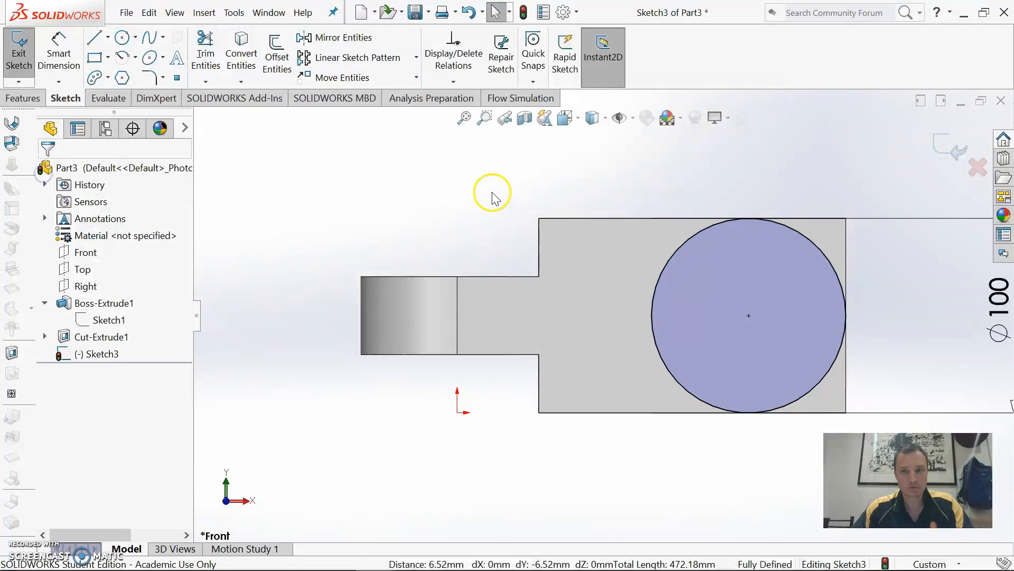
click(207, 43)
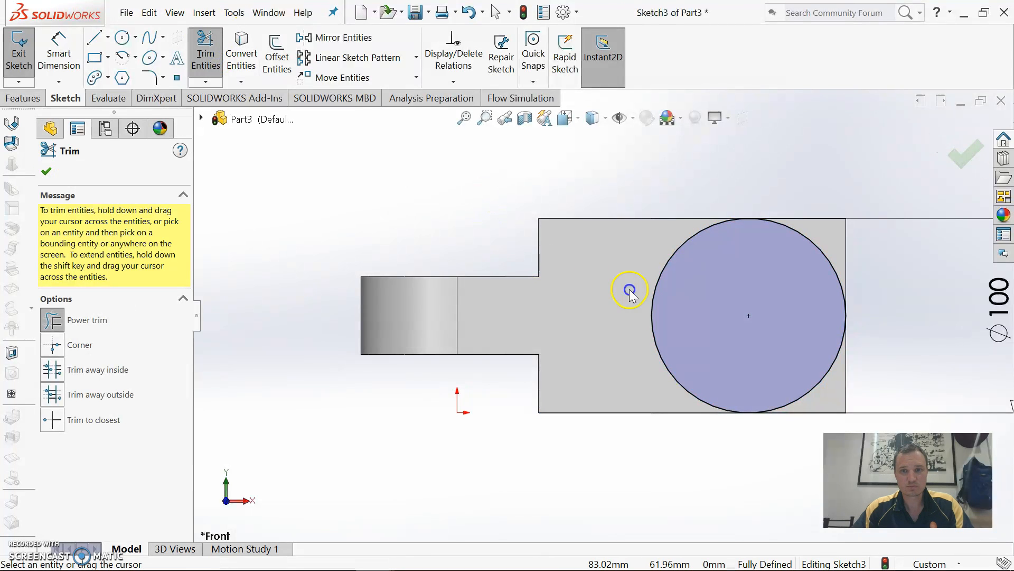
drag(625, 290, 673, 281)
key(ctrl+z)
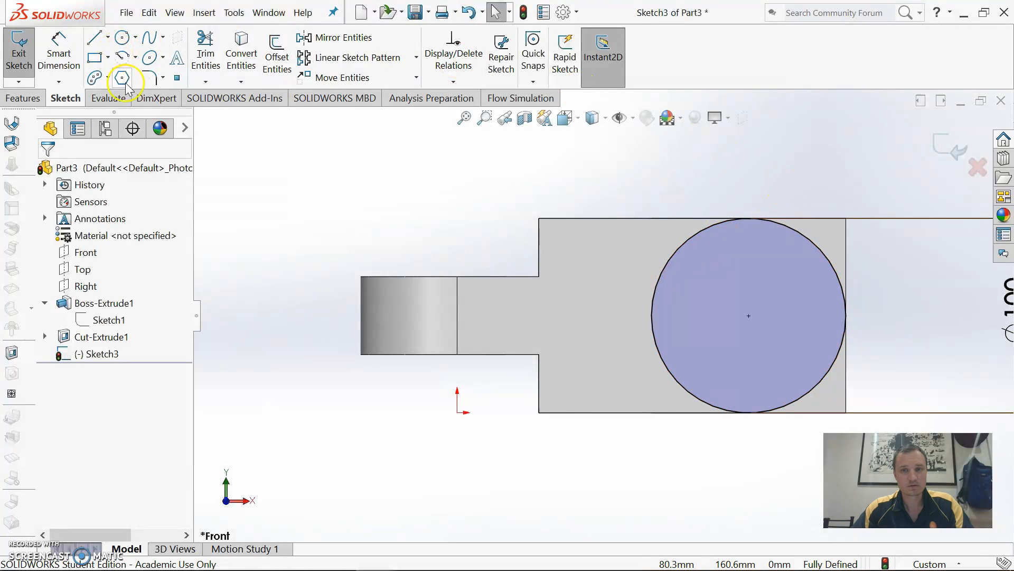
- Draw a rectangle from the circle's topmost point to the block's lower right corner
click(94, 58)
drag(748, 218, 845, 413)
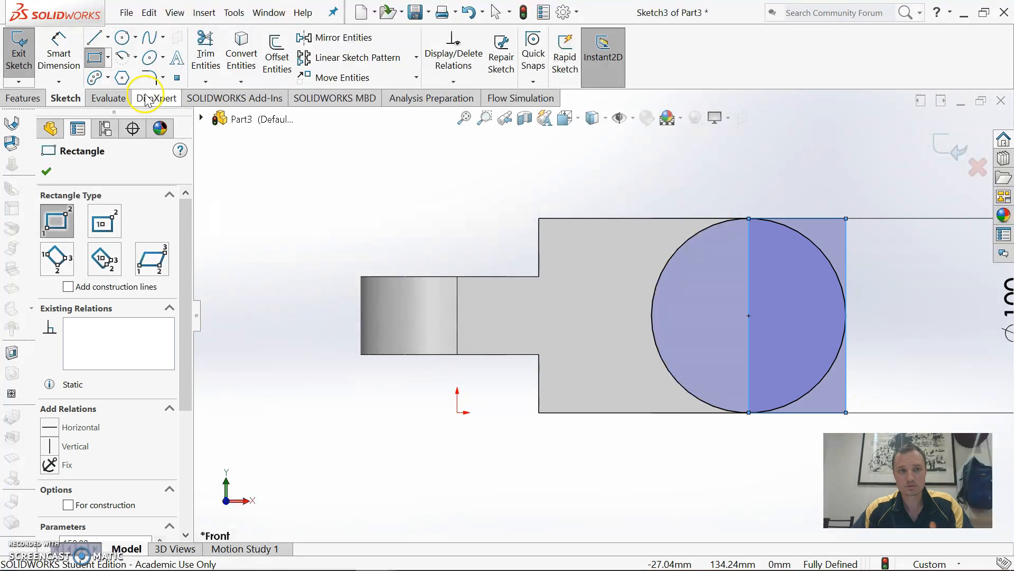
click(46, 171)
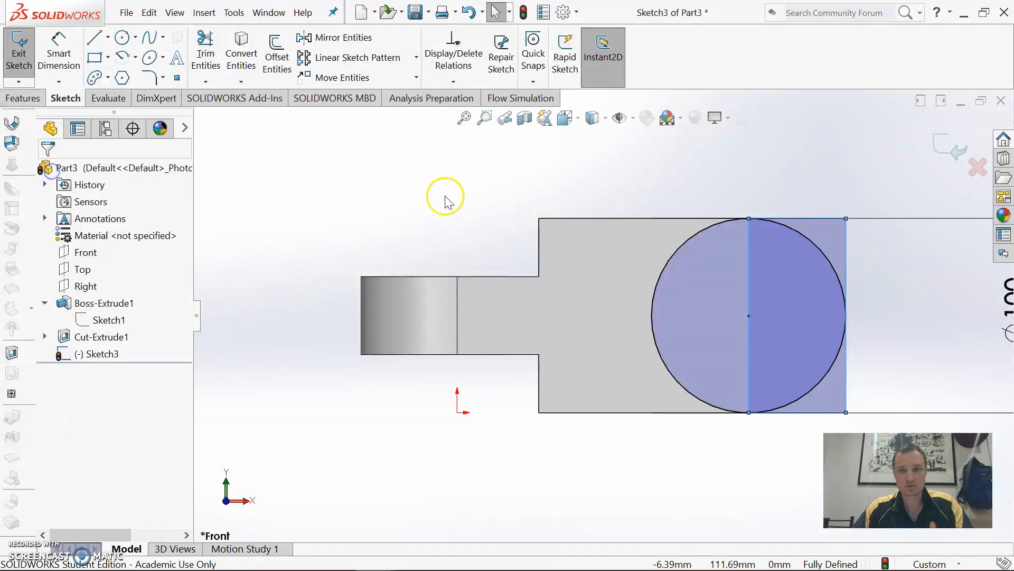
- Trim away the circle's left half and the rectangle's vertical side through the circle's centre
click(200, 47)
drag(629, 270, 664, 294)
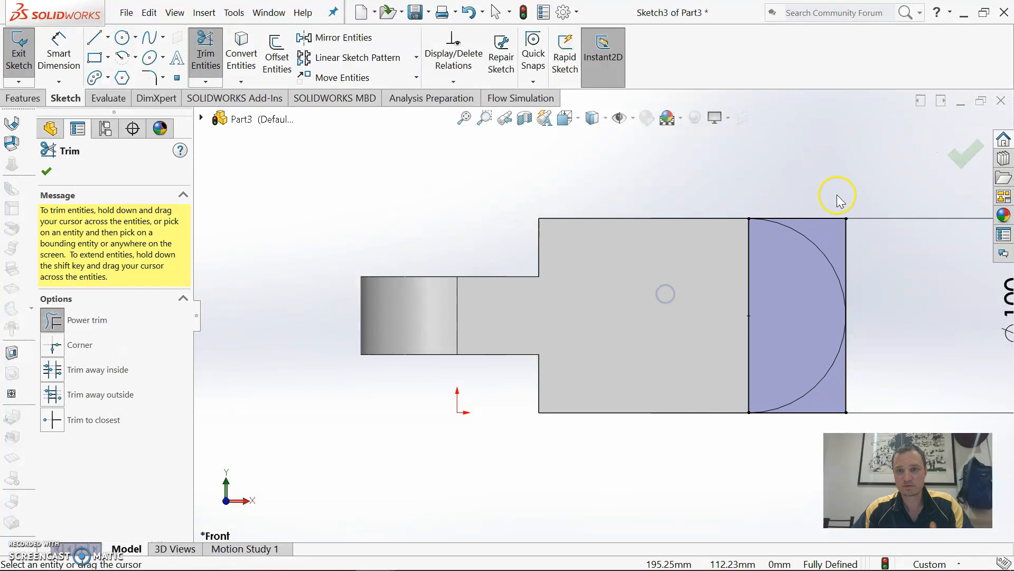
mouse_move(724, 287)
mouse_down()
mouse_move(718, 276)
mouse_move(758, 282)
mouse_up()
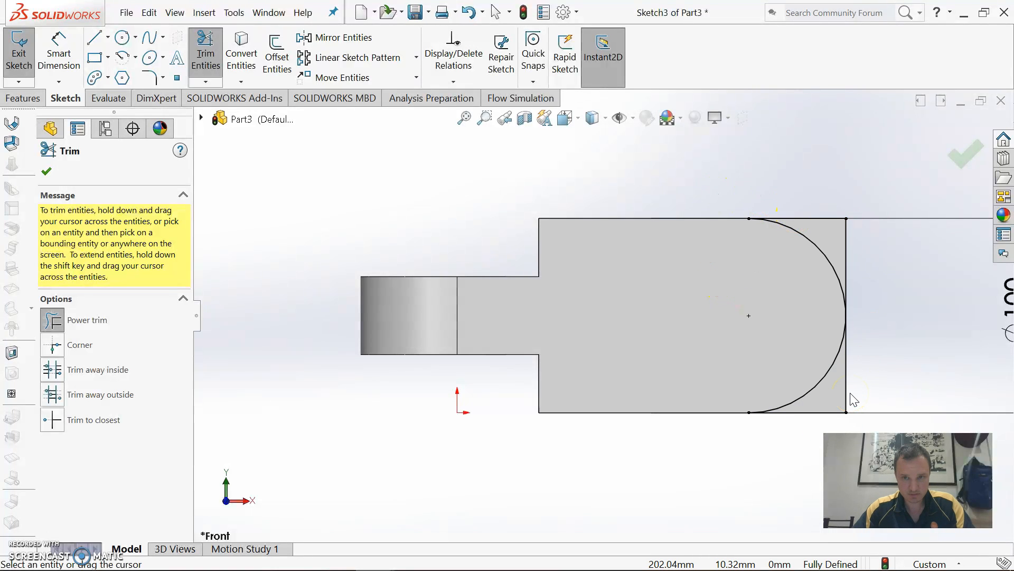
- Draw a circle centred on the 100 mm arc's centre and set its diameter to 50 mm
click(122, 38)
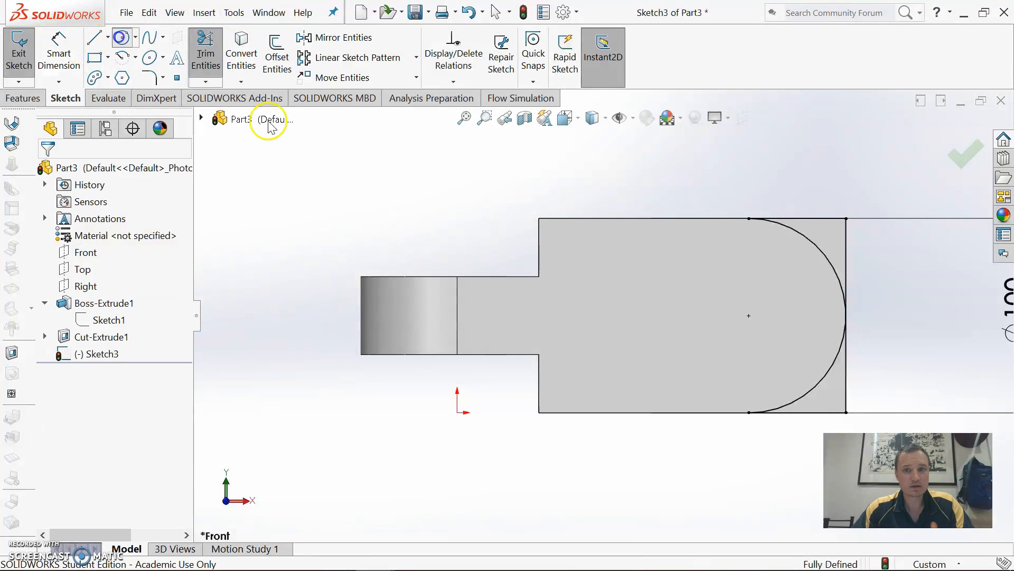
click(749, 315)
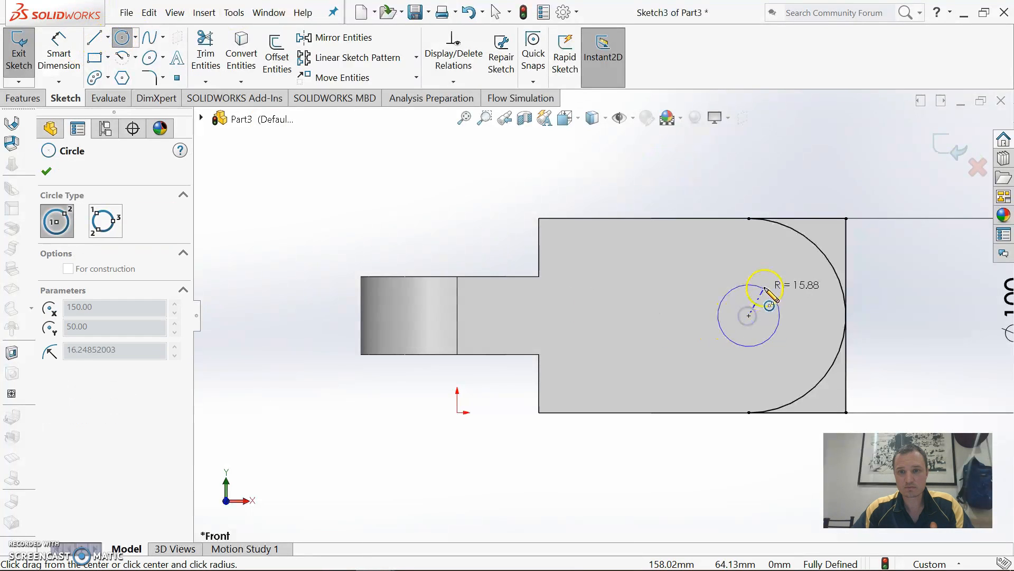
click(763, 288)
key(d)
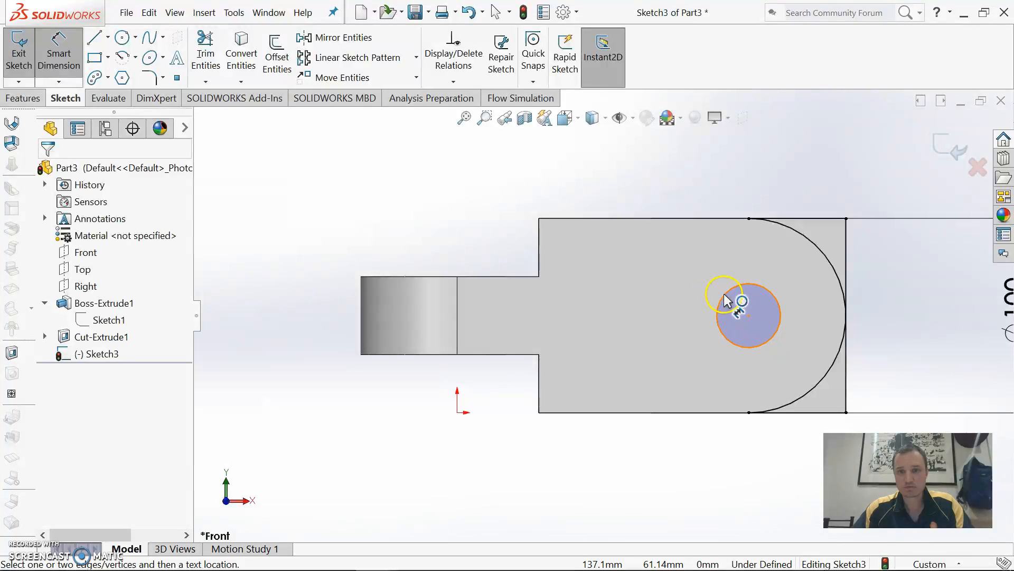
click(715, 294)
click(655, 306)
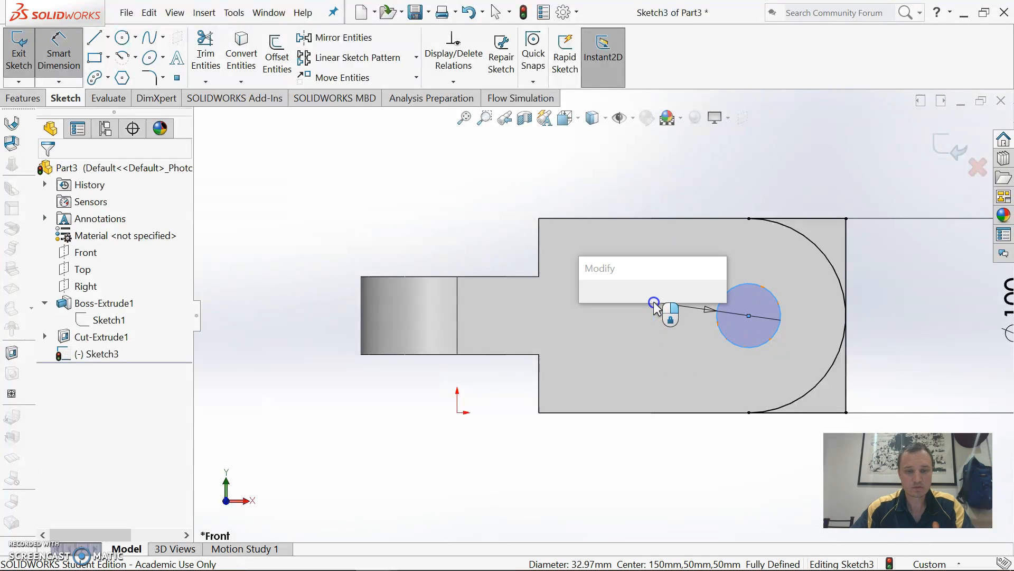
text(50)
key(Return)
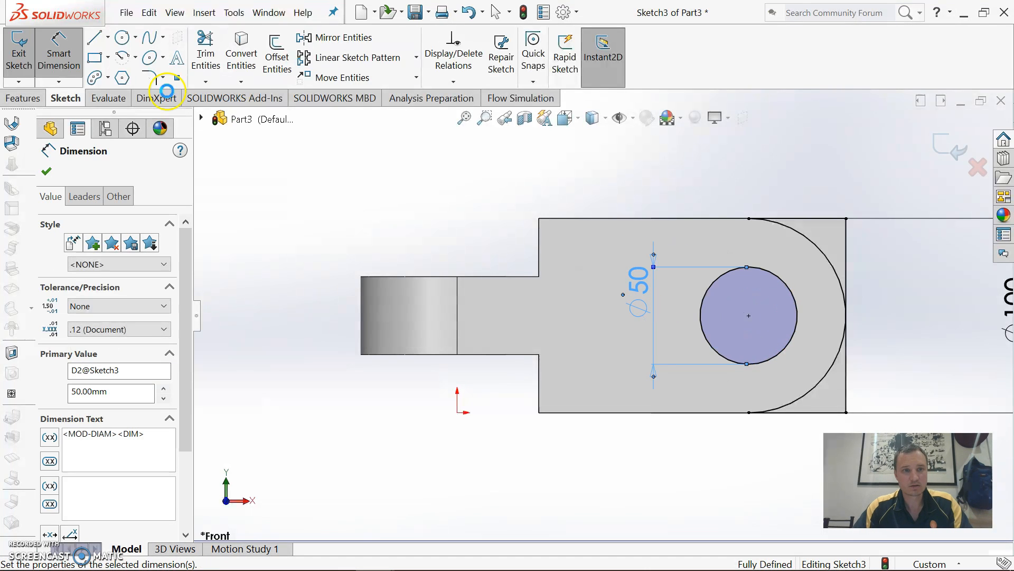
click(47, 171)
- Cut-extrude the two corner regions outside the arc and the 50 mm circle through all in both directions
click(22, 98)
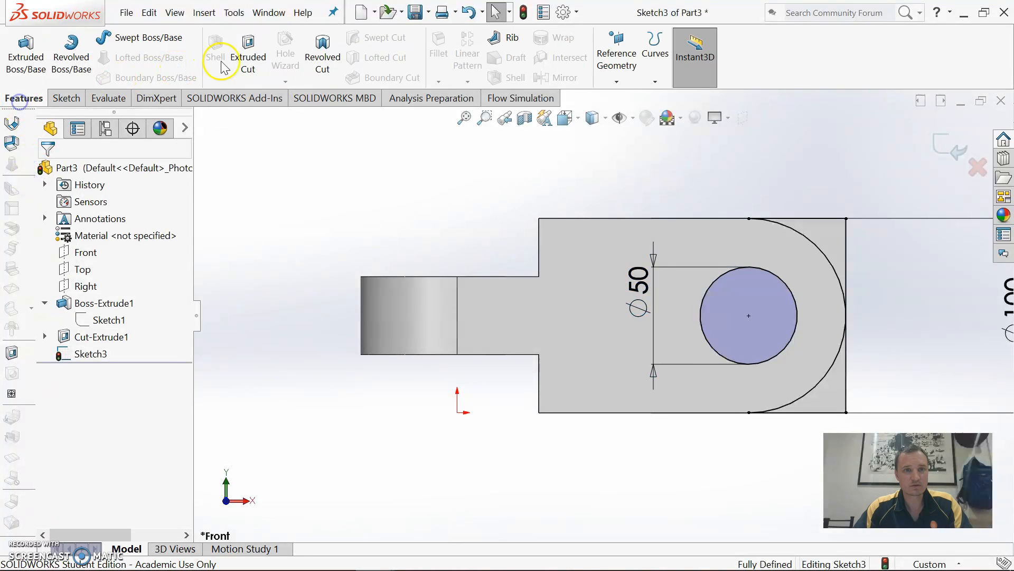
click(248, 57)
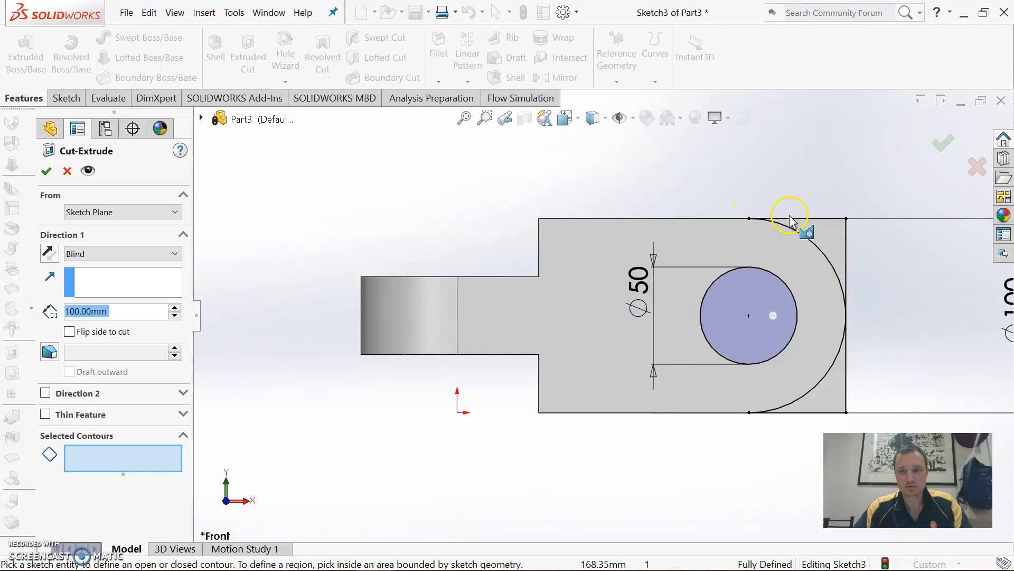
click(827, 227)
click(842, 371)
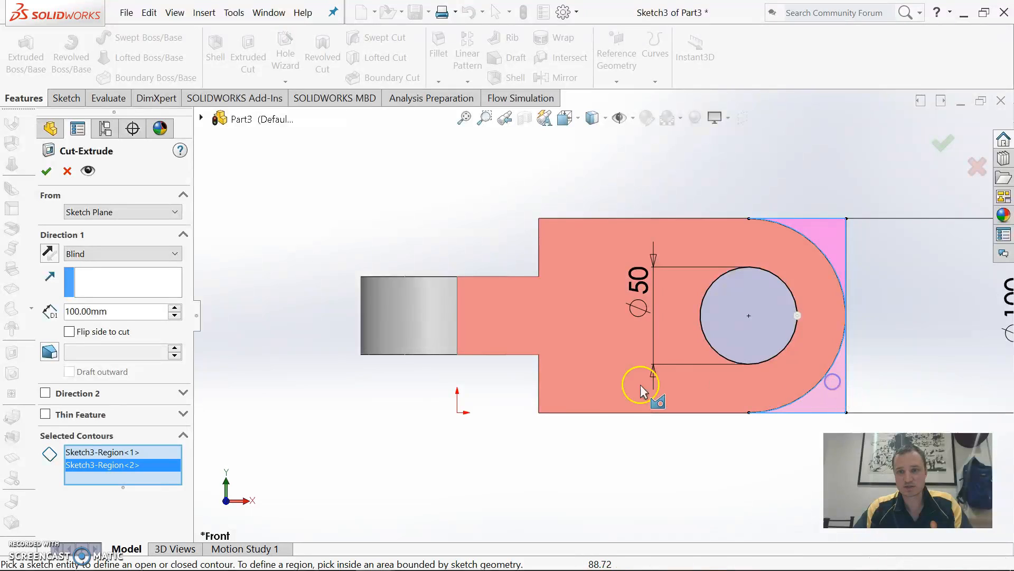
middle_drag(856, 272, 783, 312)
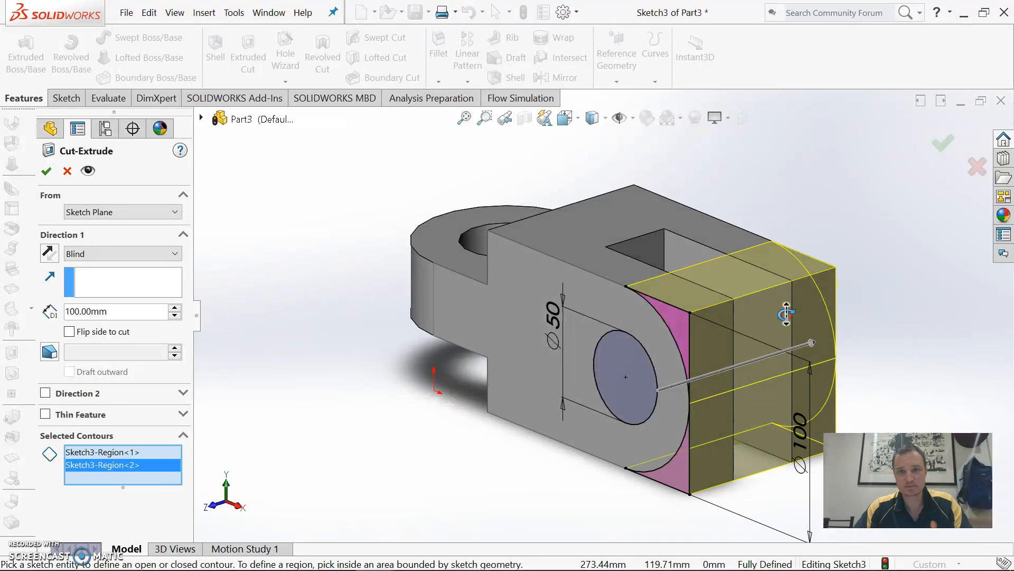
click(634, 359)
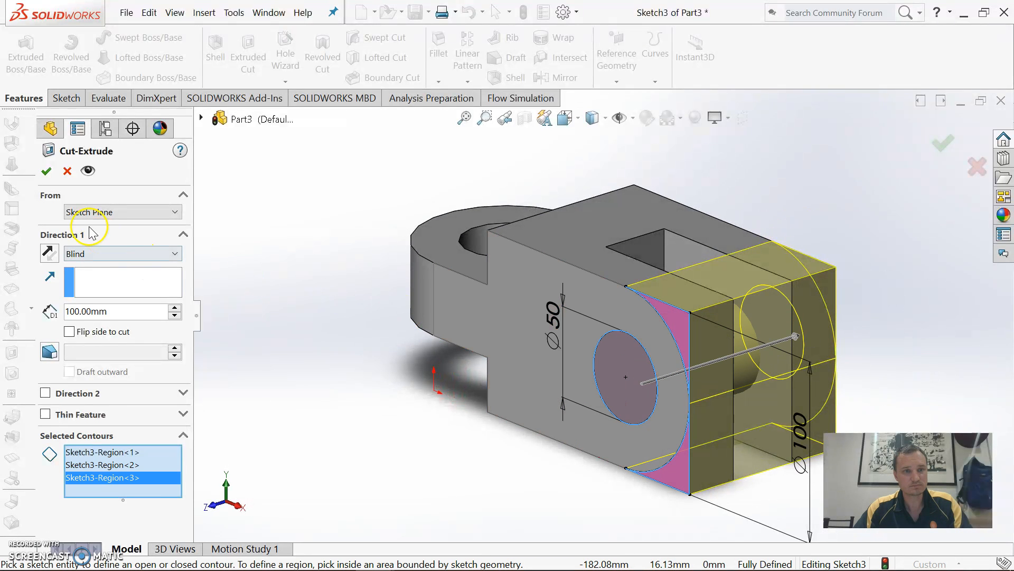
click(105, 254)
click(99, 290)
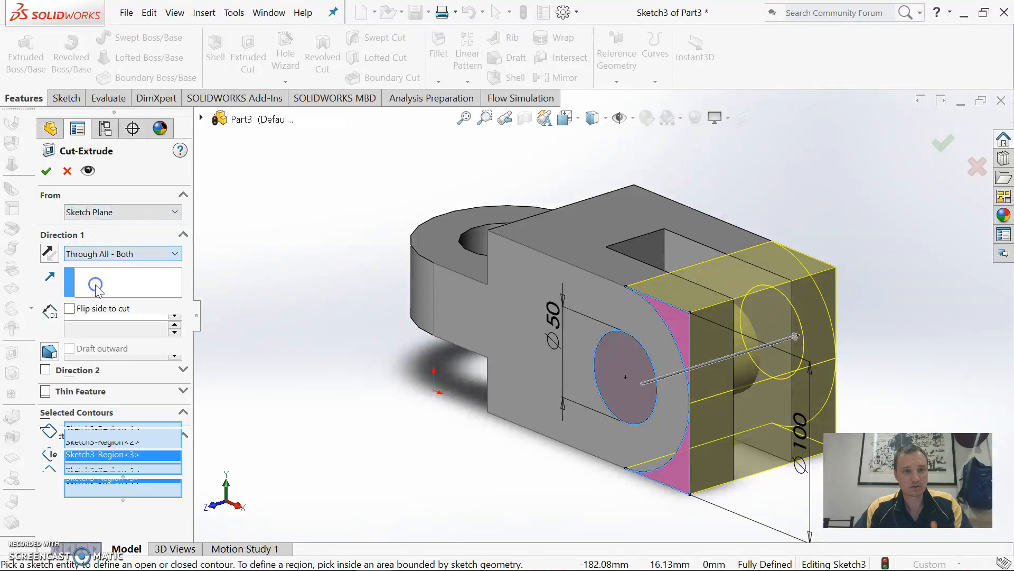
click(101, 254)
click(100, 279)
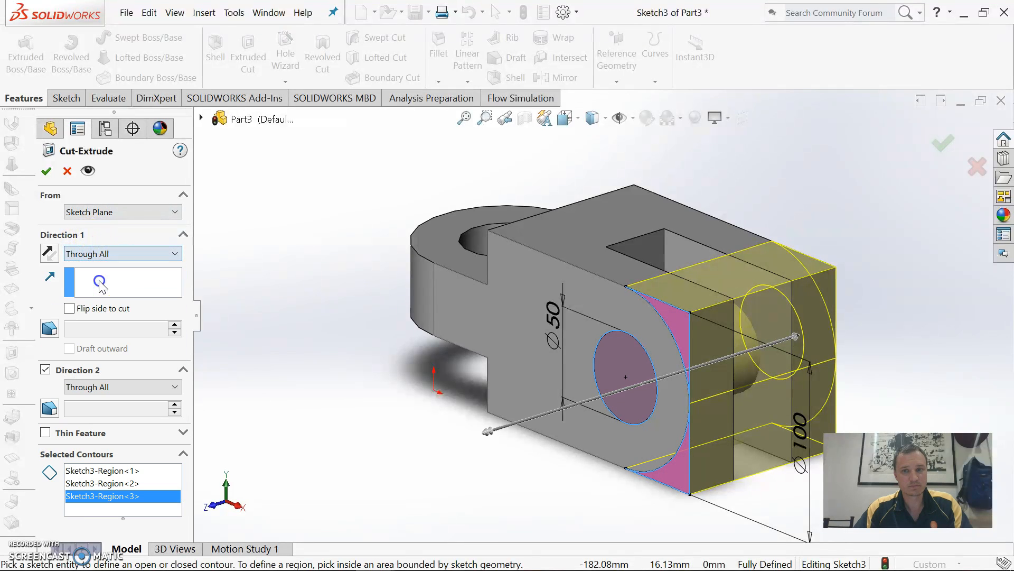
click(48, 172)
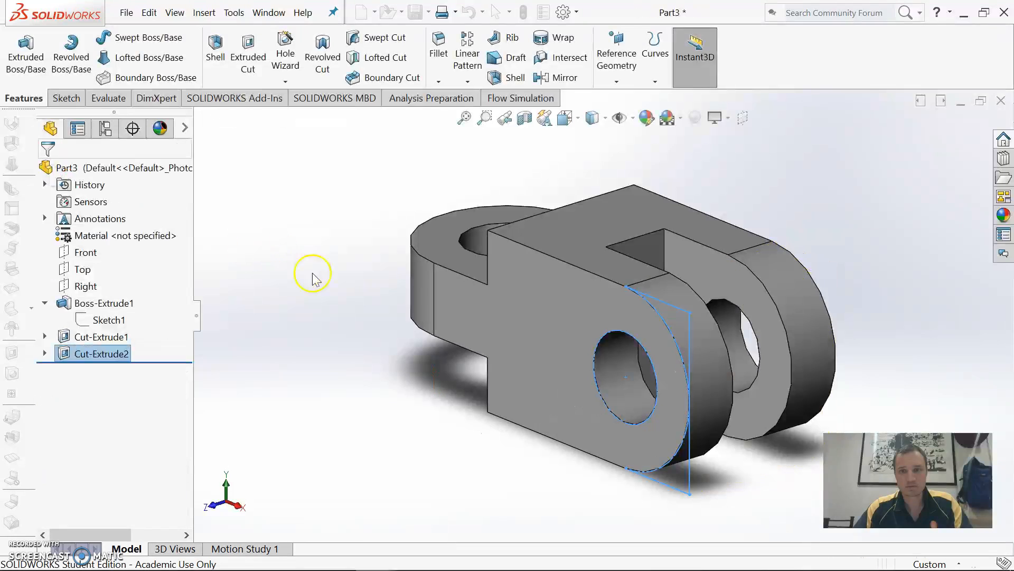
- Open the first cut's two-rectangle sketch for editing and view it square to the front
middle_drag(430, 362, 486, 376)
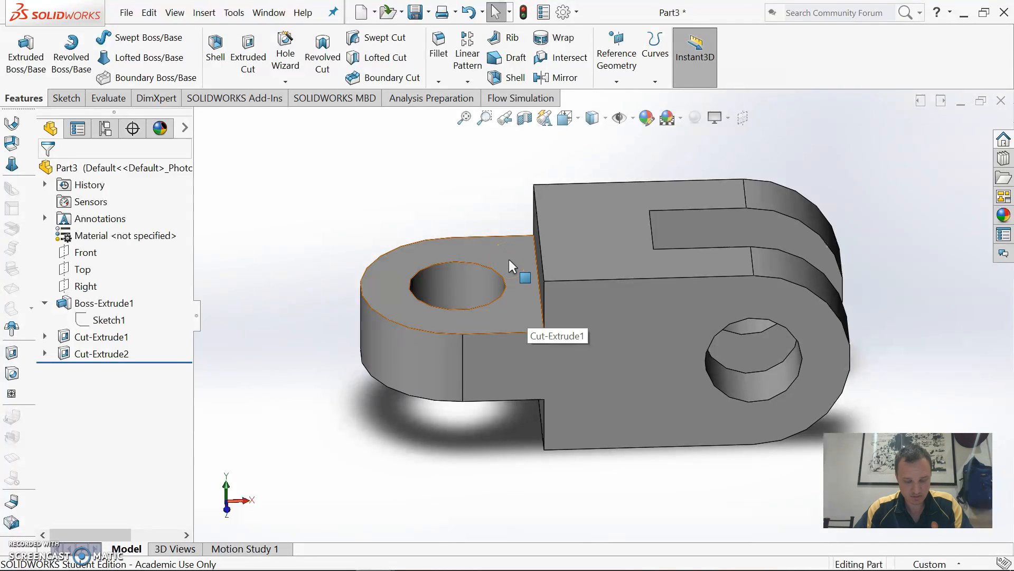
click(76, 339)
click(44, 336)
click(95, 354)
right_click(92, 354)
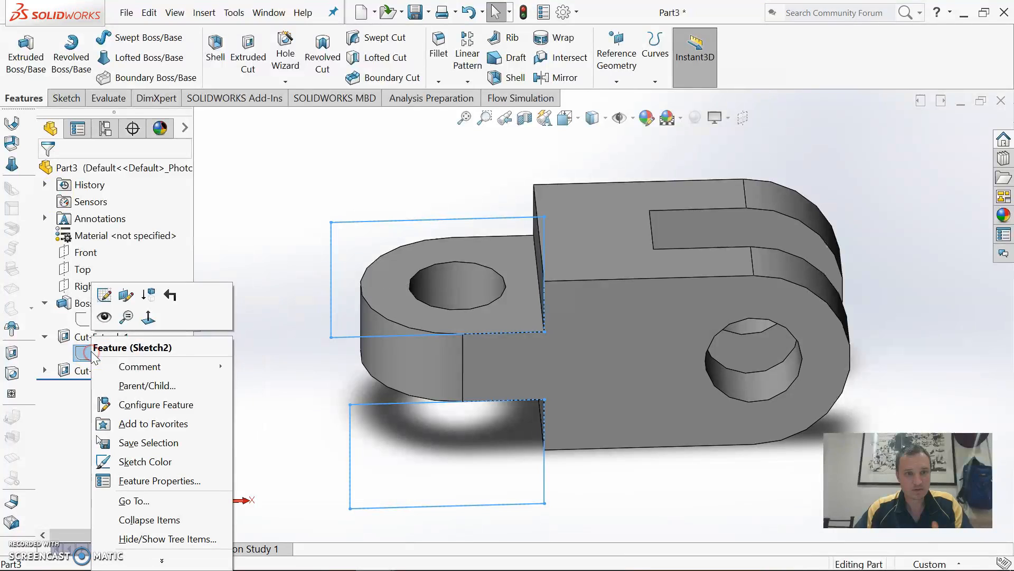
click(104, 294)
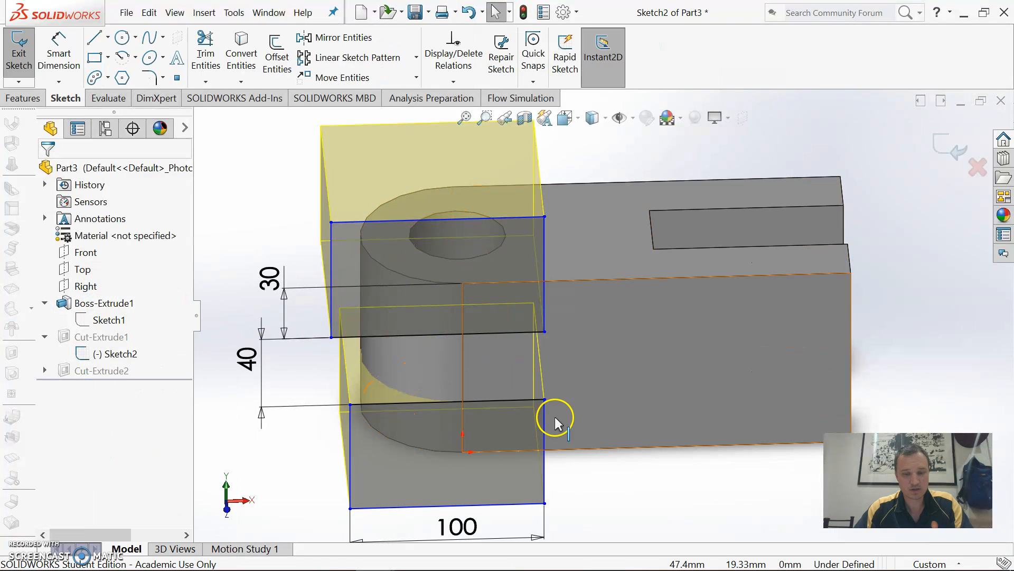
key(space)
click(616, 358)
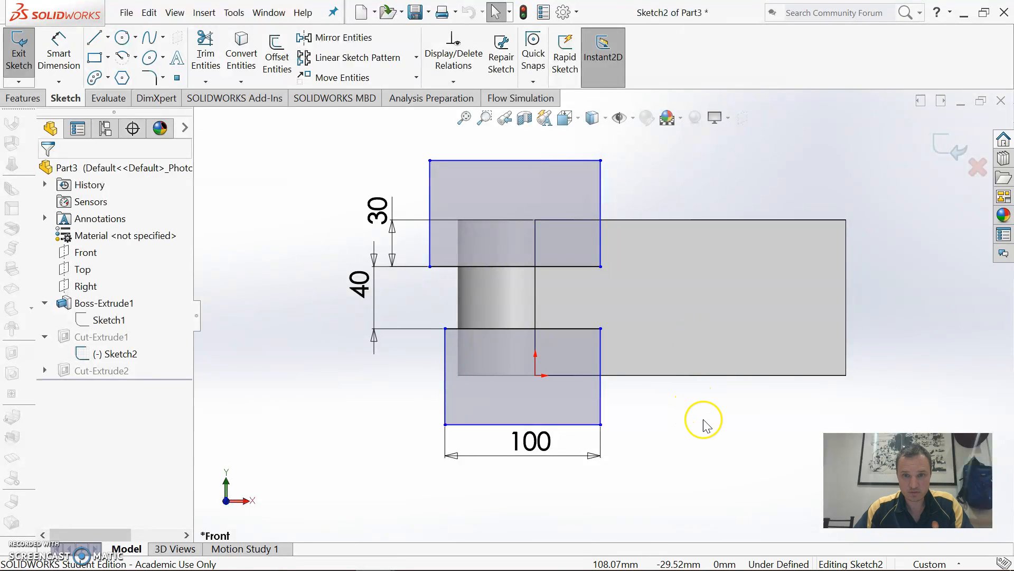
- Dimension the upper rectangle's right side at 150 mm from the block's right end edge
right_drag(703, 420, 703, 252)
click(602, 259)
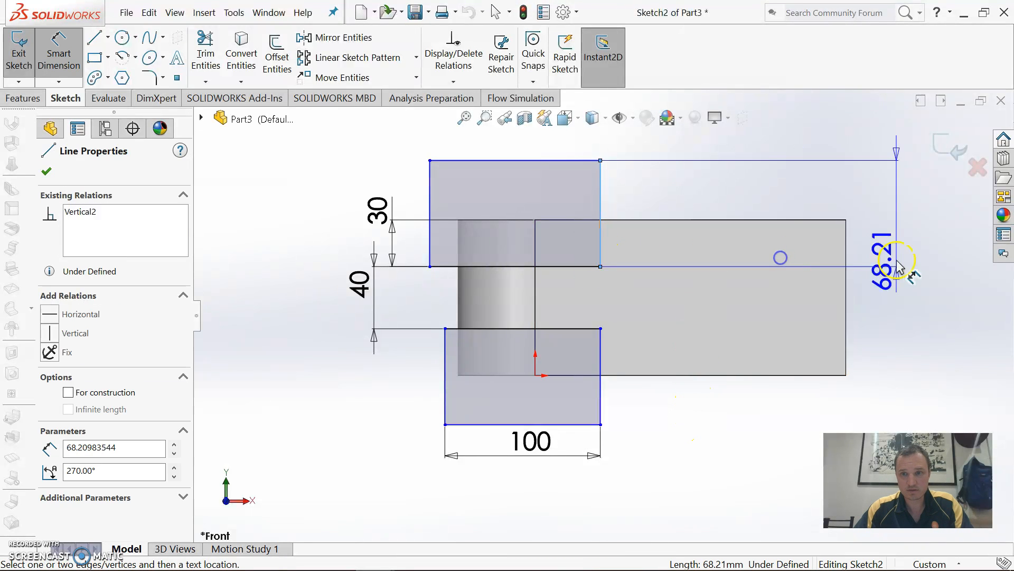
click(846, 267)
click(736, 197)
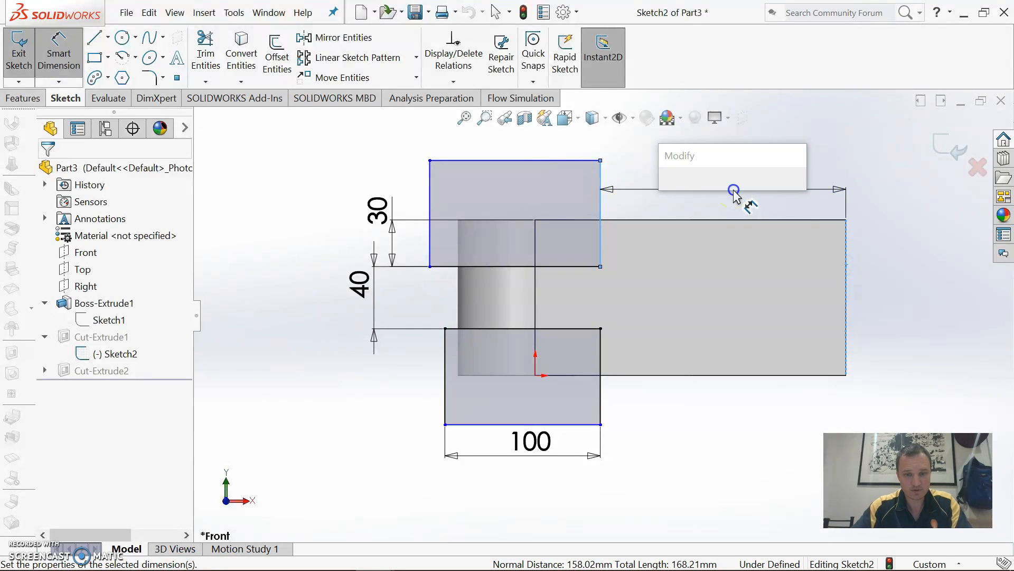
text(150)
key(Return)
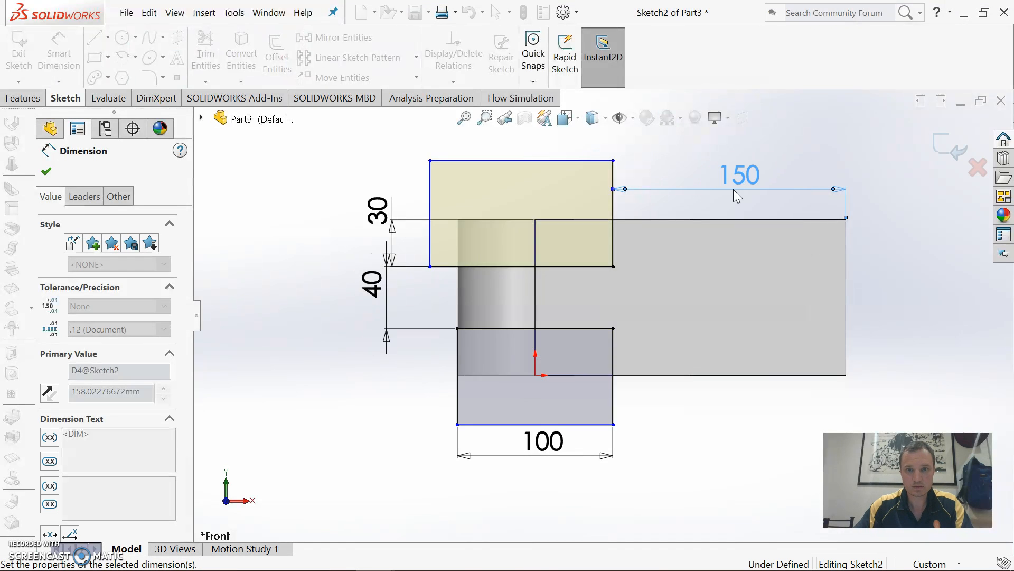
click(176, 213)
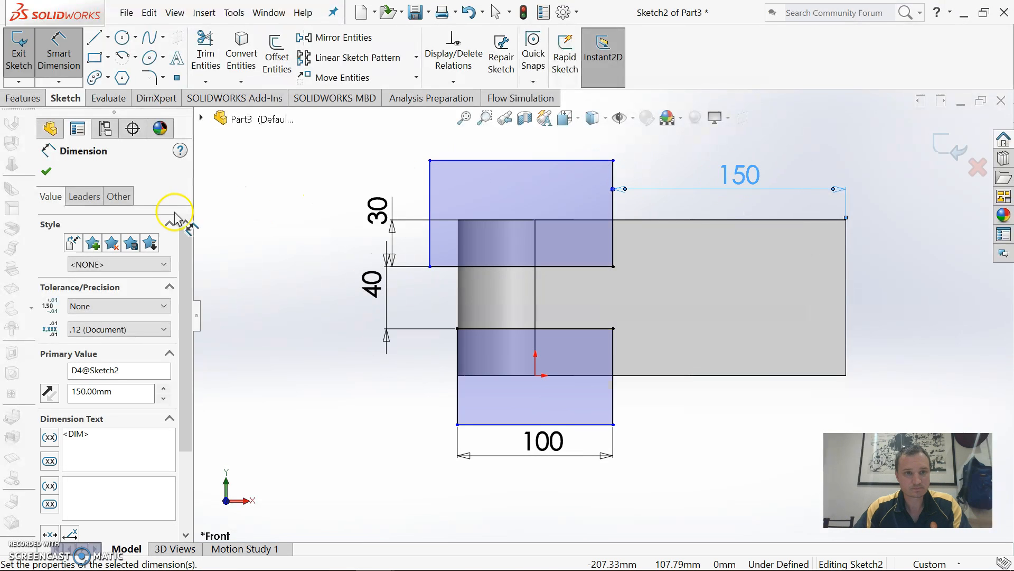
click(47, 171)
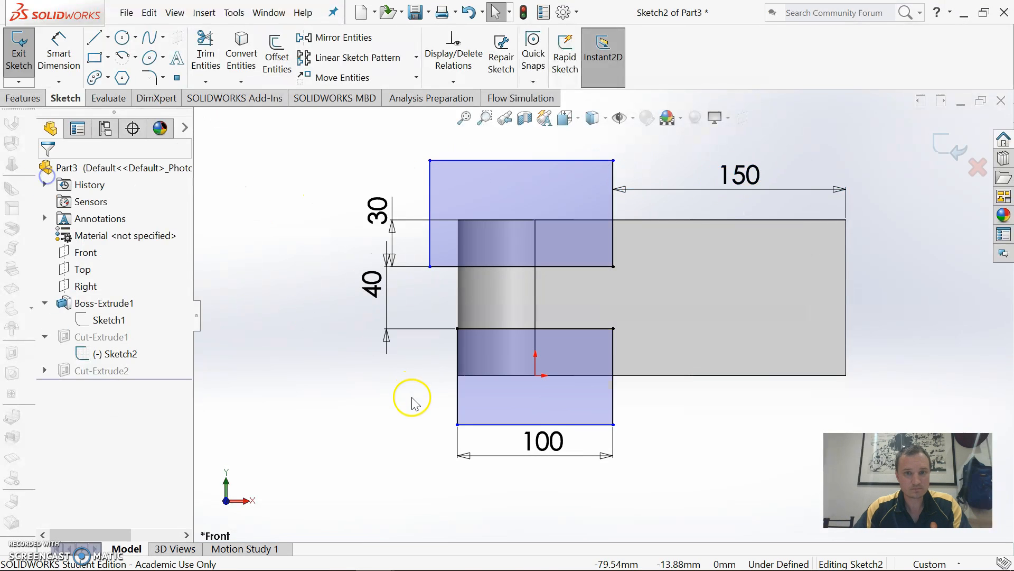
- Add a vertical relation between the two rectangles' facing left corners and rebuild the part
click(458, 329)
click(458, 400)
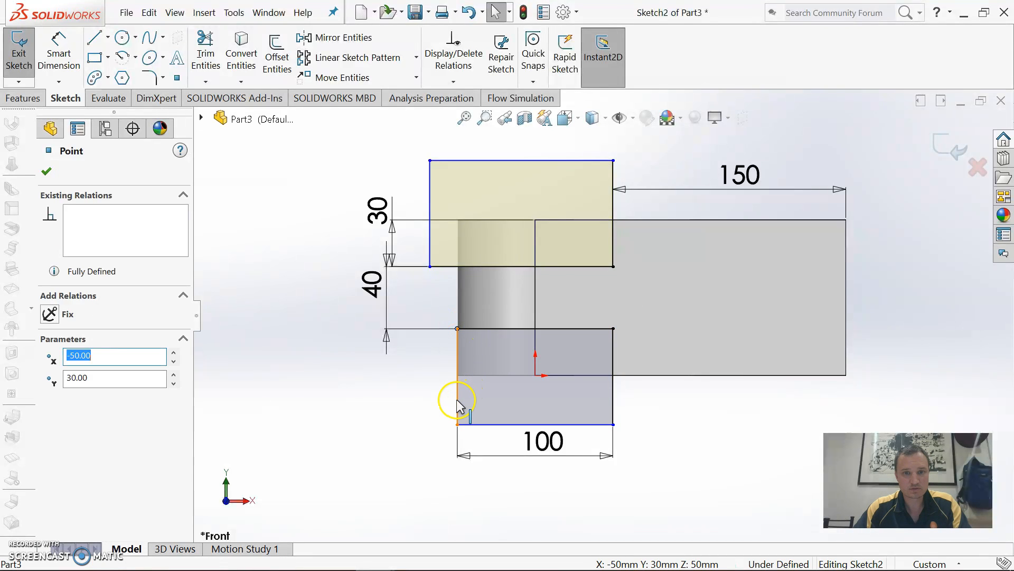
ctrl+click(430, 266)
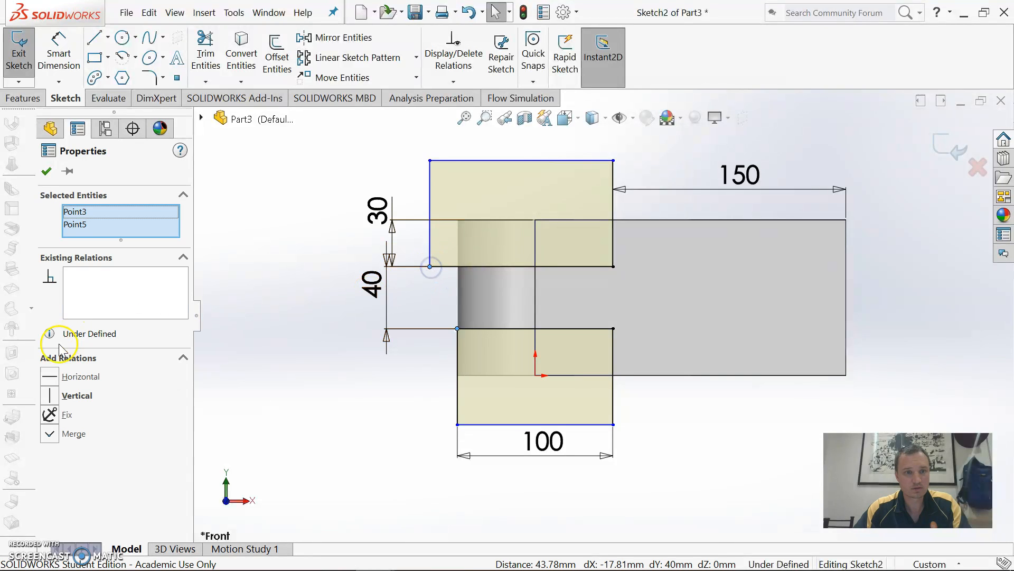
click(49, 400)
click(235, 268)
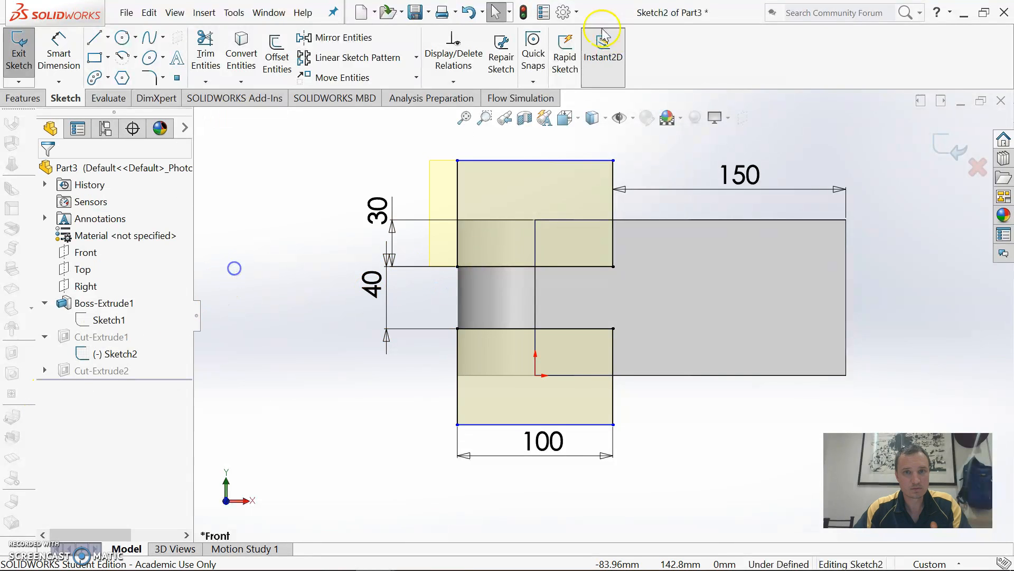
click(523, 16)
mouse_move(654, 181)
middle_down()
mouse_move(676, 300)
mouse_move(675, 253)
mouse_move(657, 228)
mouse_move(694, 259)
mouse_move(683, 259)
middle_up()
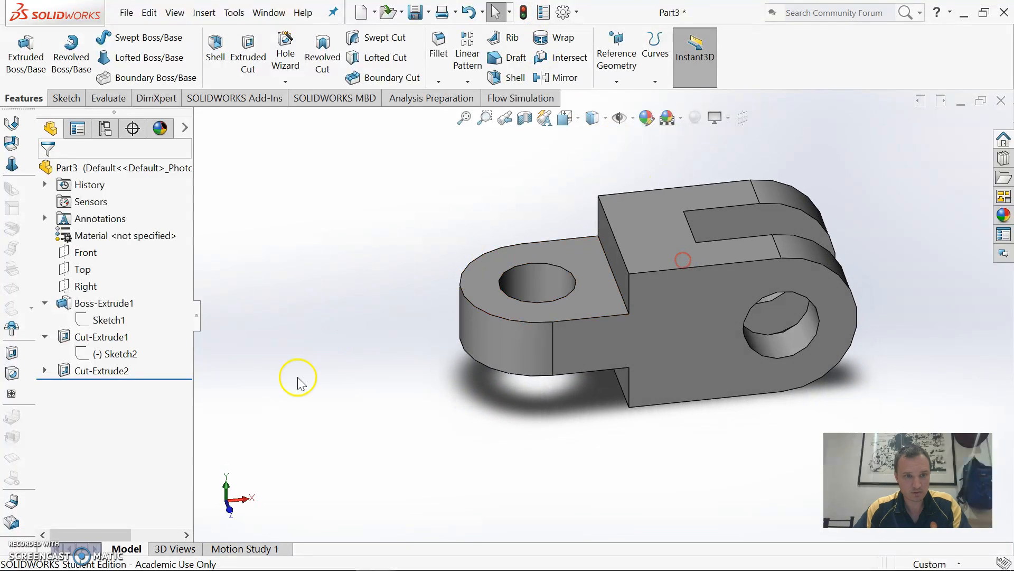
- Open the base extrusion's slotted profile sketch for editing
click(19, 524)
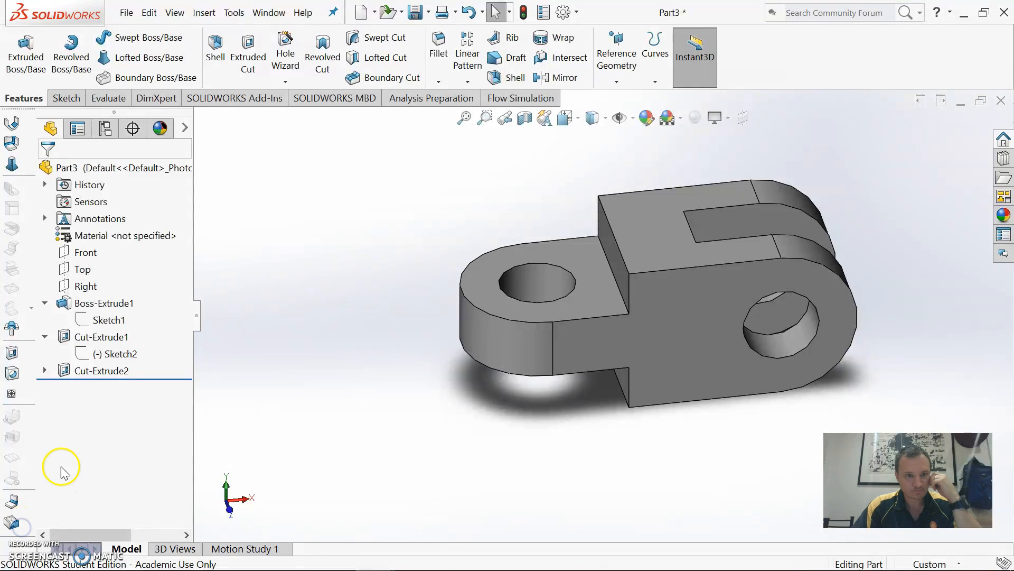
click(83, 320)
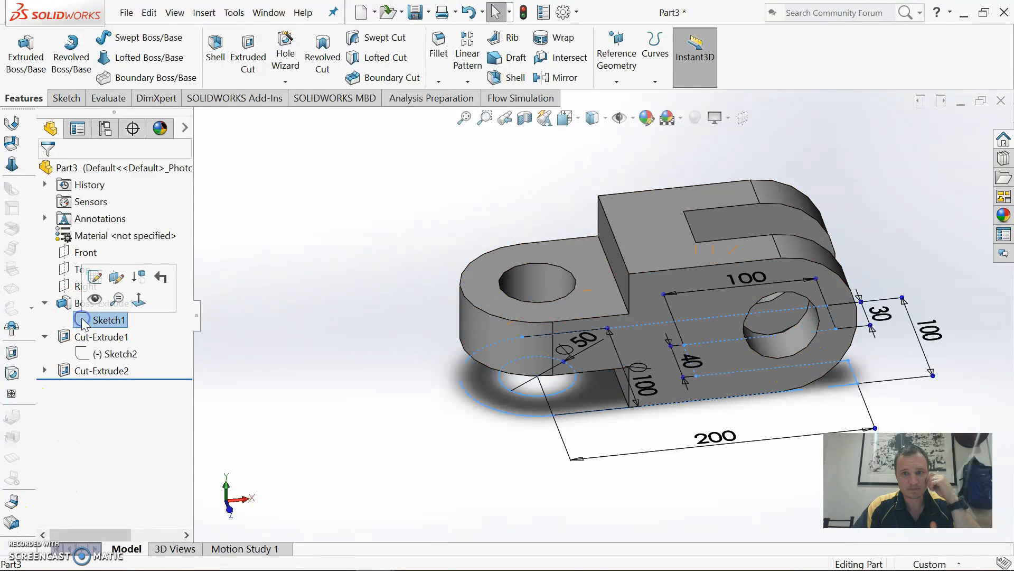
right_click(84, 322)
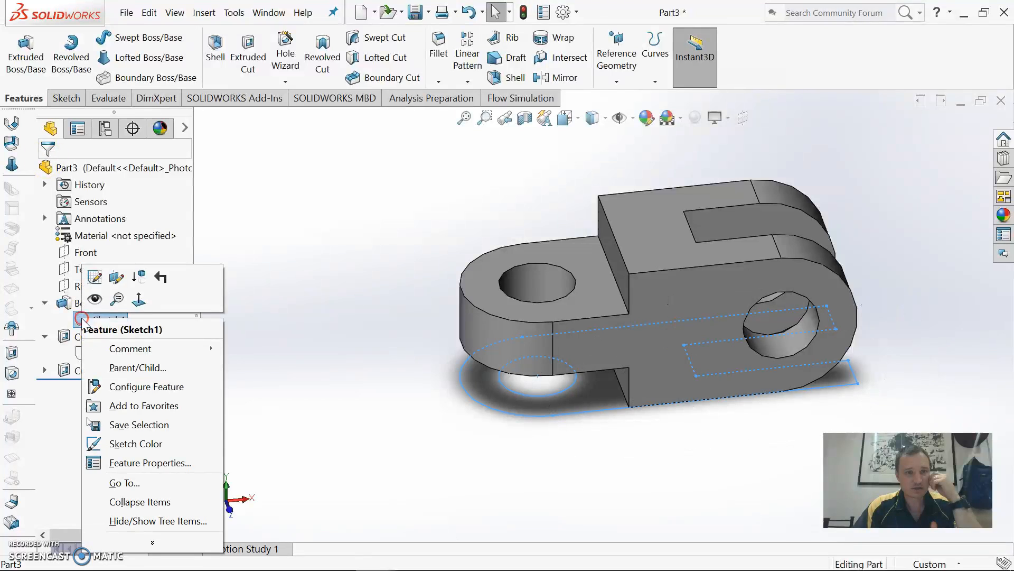
click(95, 277)
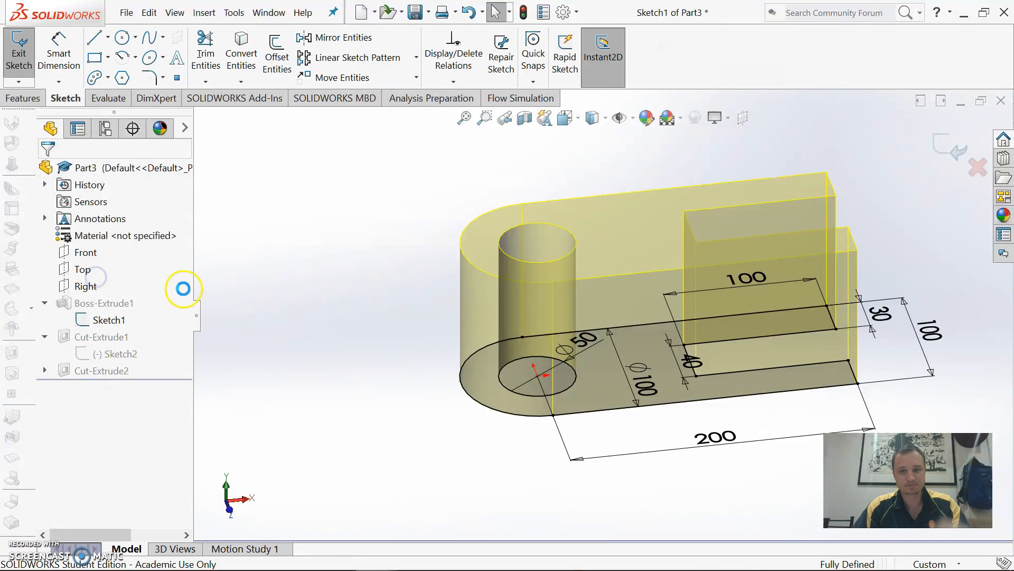
key(space)
click(610, 384)
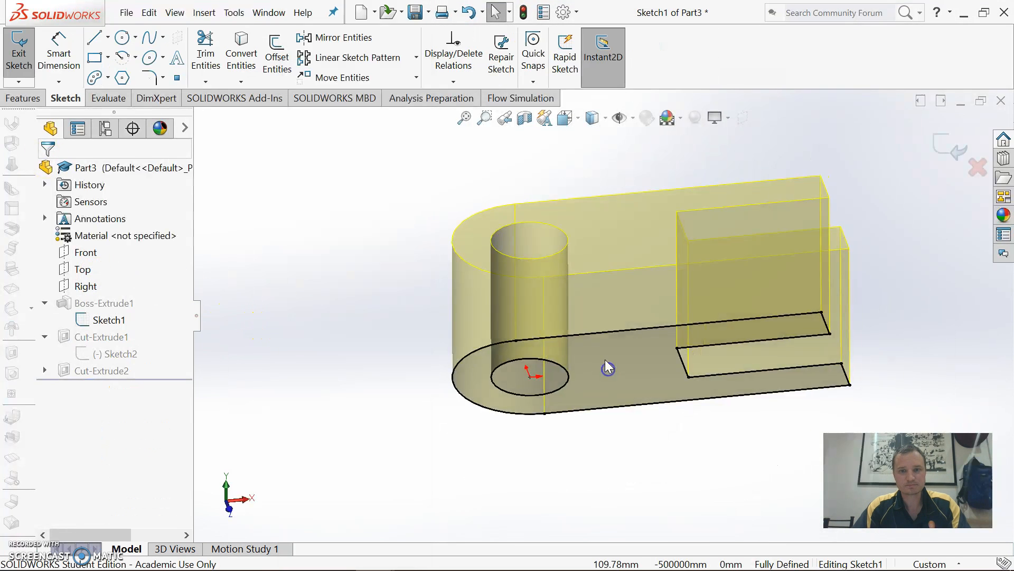
- Set the length from the round end's centre to the slotted end to 250 mm and rebuild the part
middle_drag(567, 431, 601, 460)
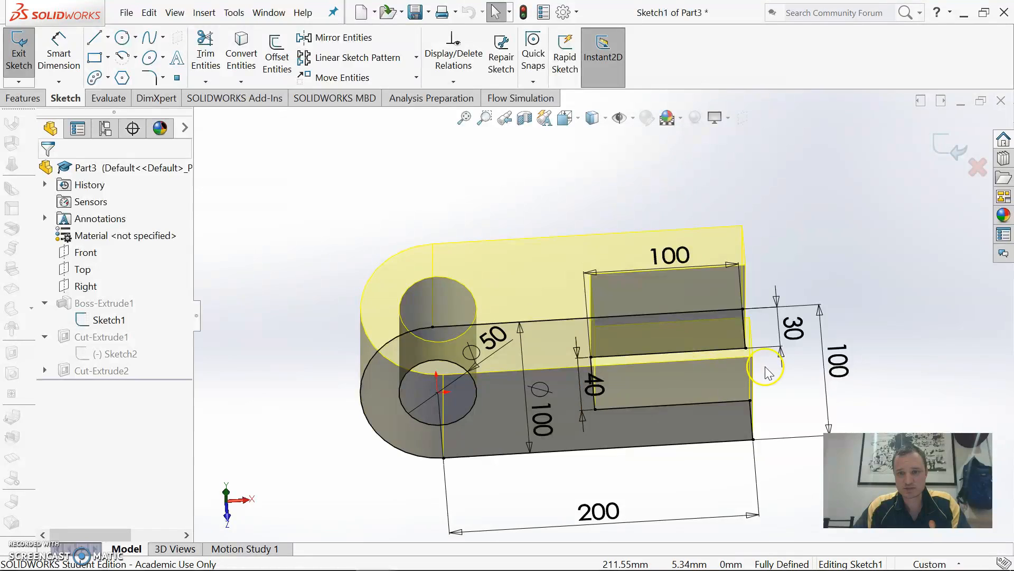
scroll(642, 515, down, 1)
scroll(643, 515, up, 3)
click(594, 424)
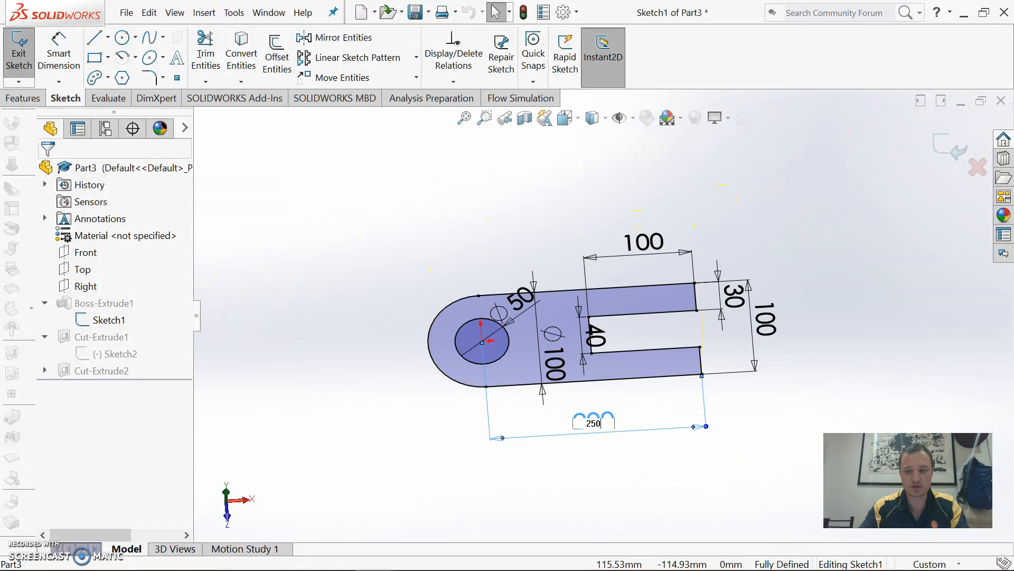
key(Return)
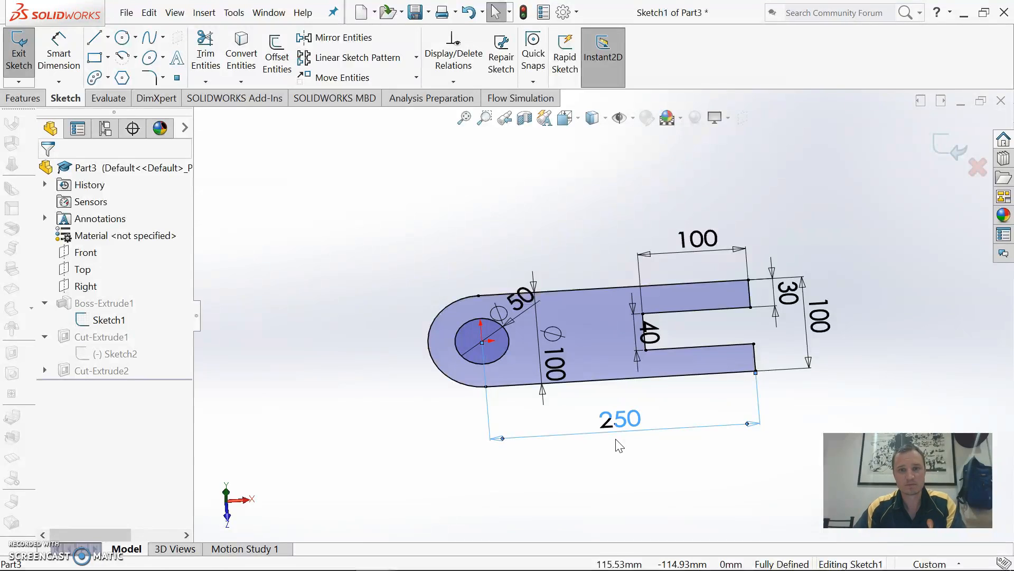
click(523, 13)
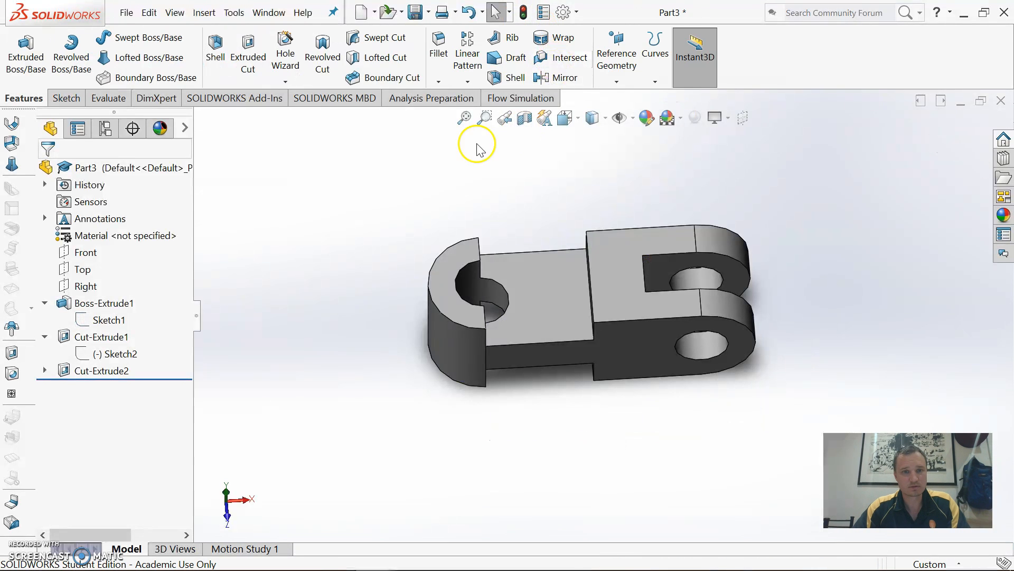
- Open the first cut's two-rectangle sketch for editing and view it face-on from the front
click(103, 356)
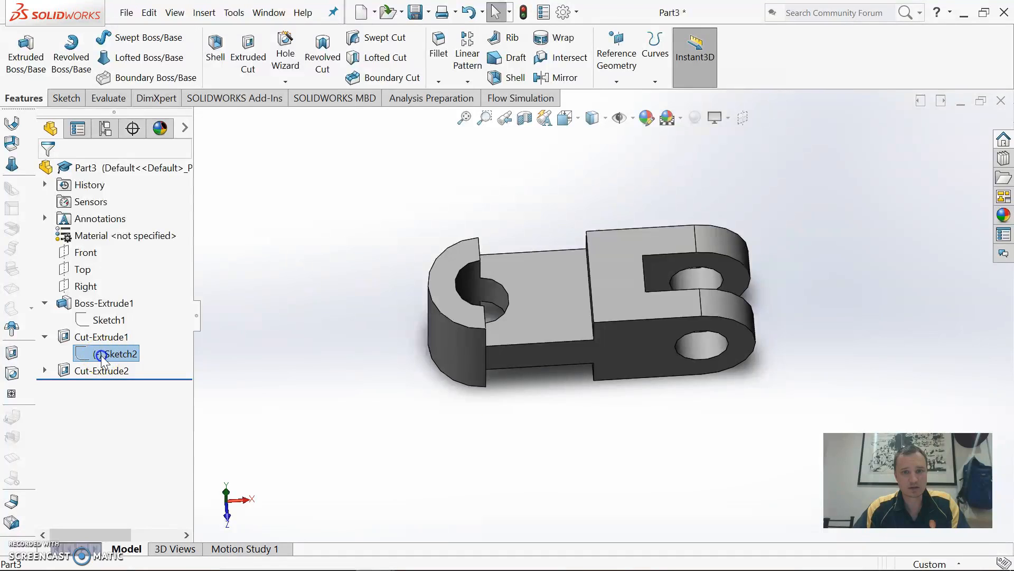
right_click(103, 359)
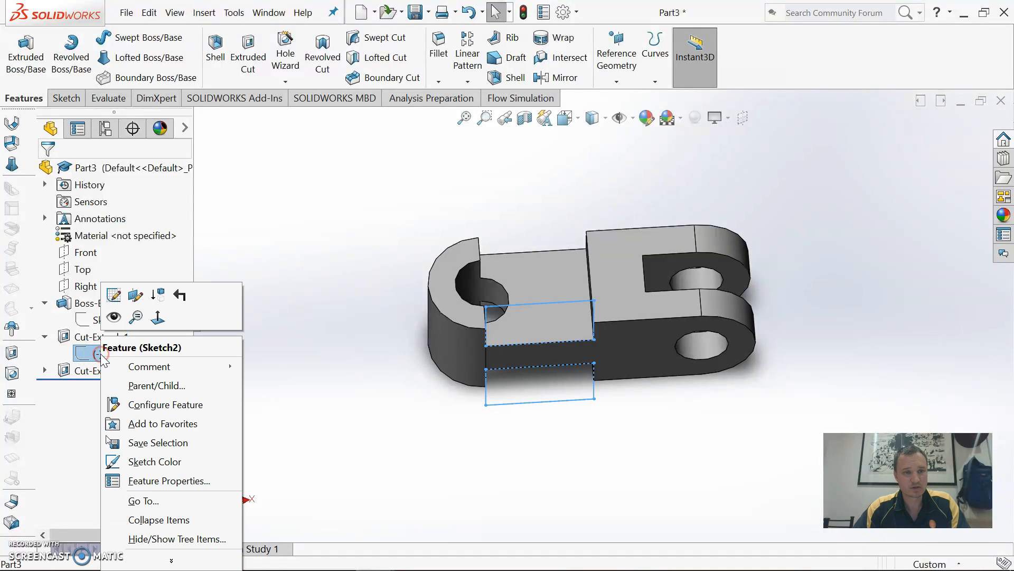
click(113, 295)
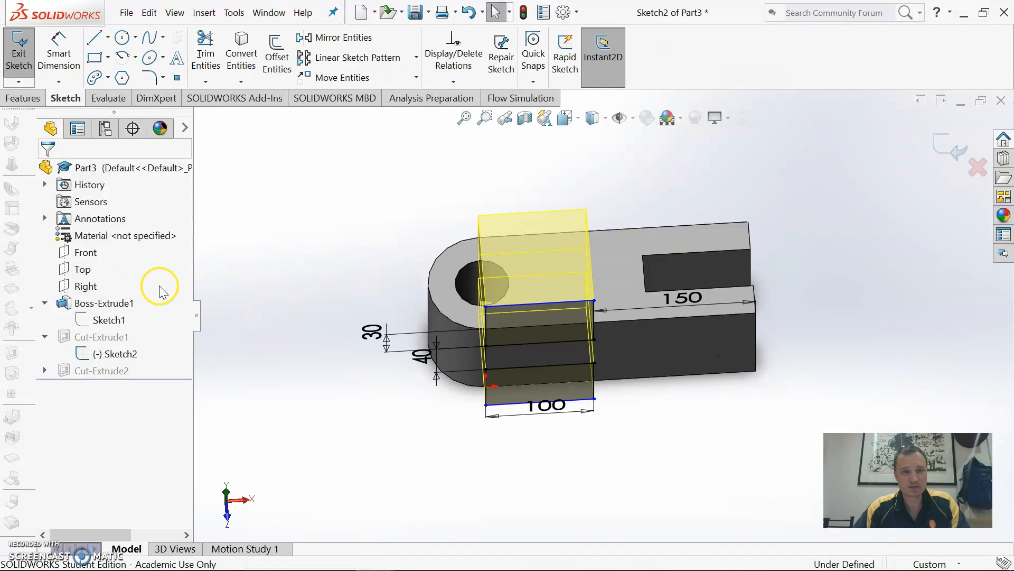
key(space)
click(581, 402)
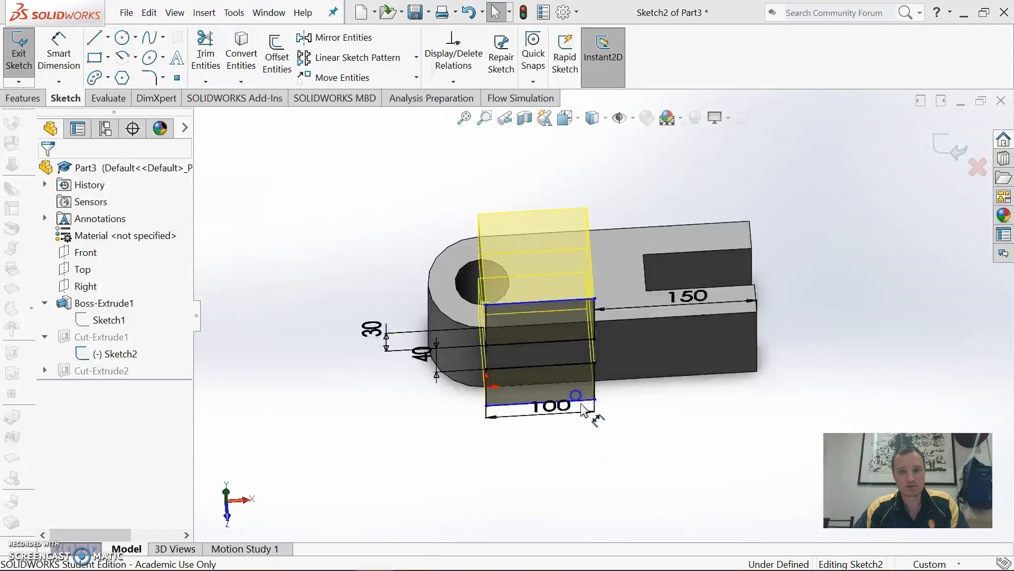
click(502, 327)
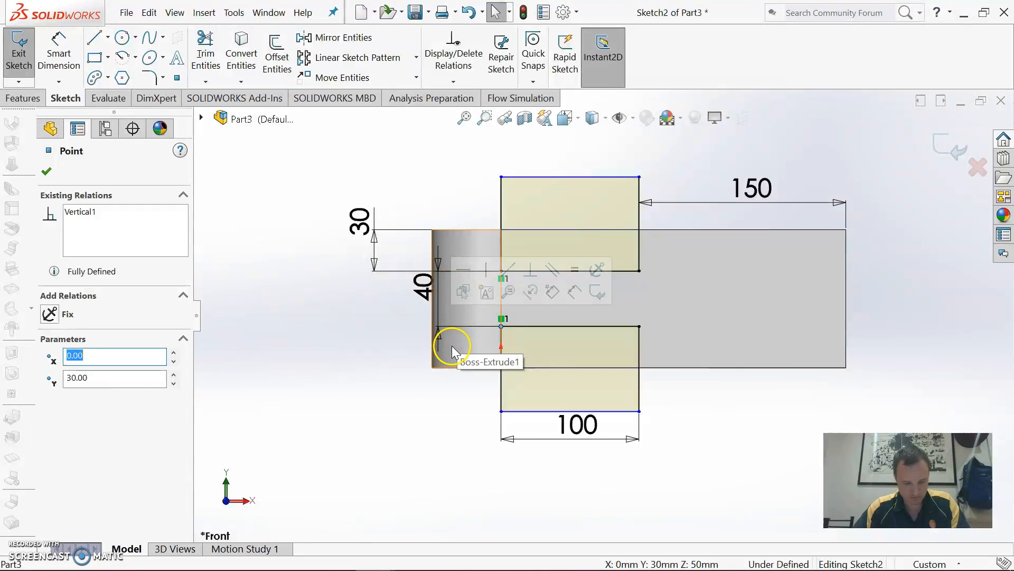
- Set the cut rectangles' width to 200 mm so they extend past the link's round end, and rebuild the part
double_click(565, 425)
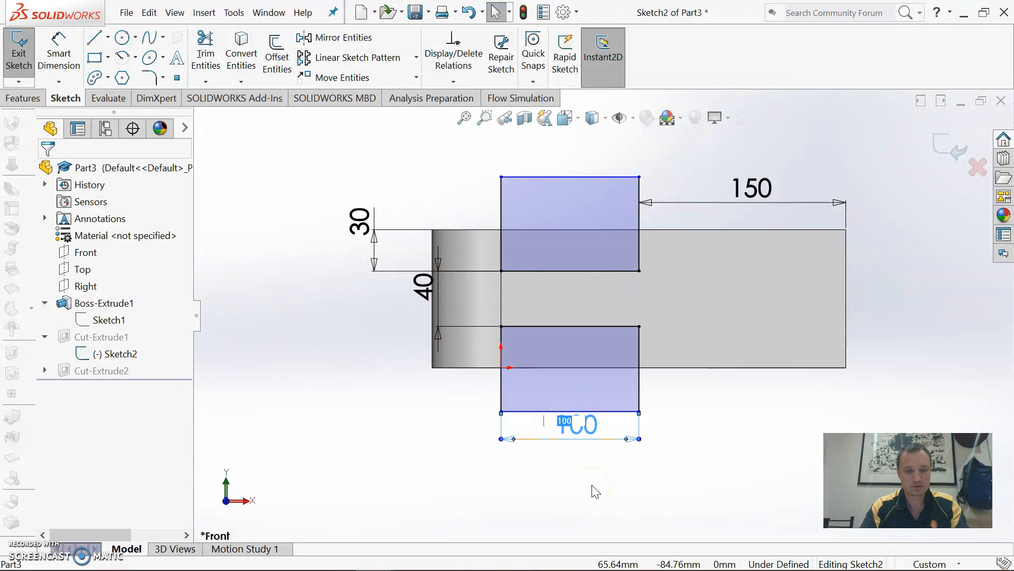
text(200)
key(Return)
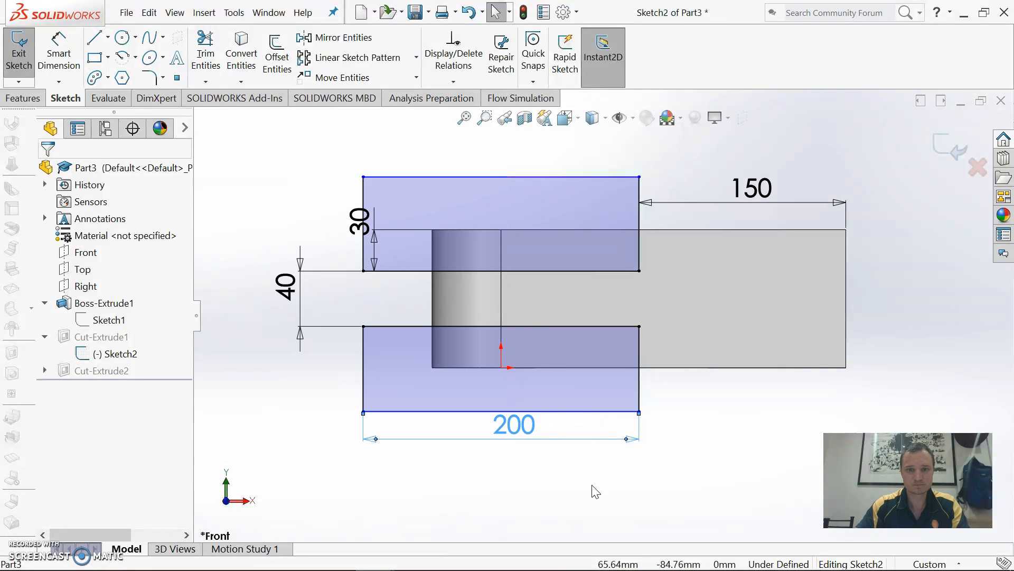
click(596, 491)
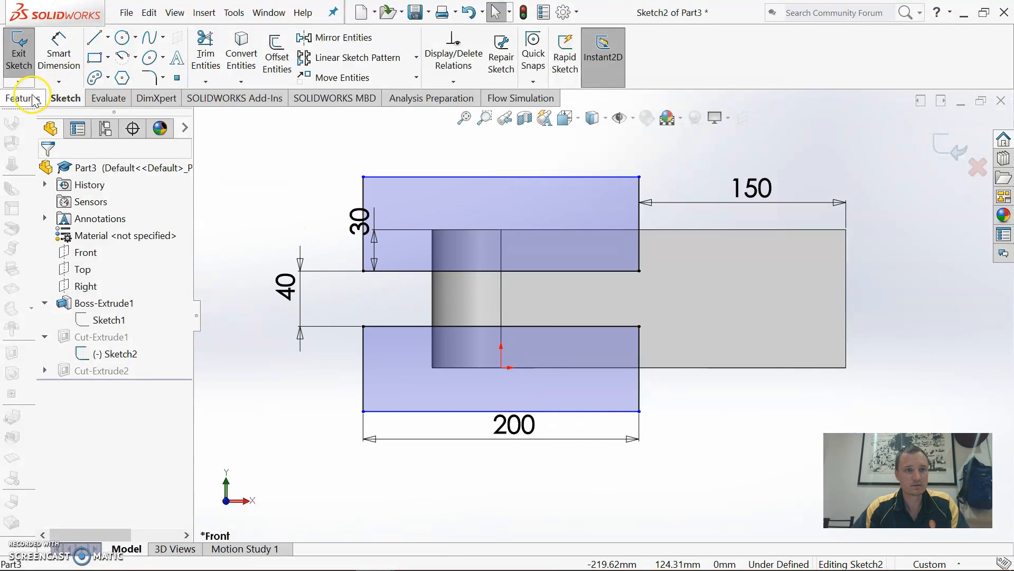
click(523, 12)
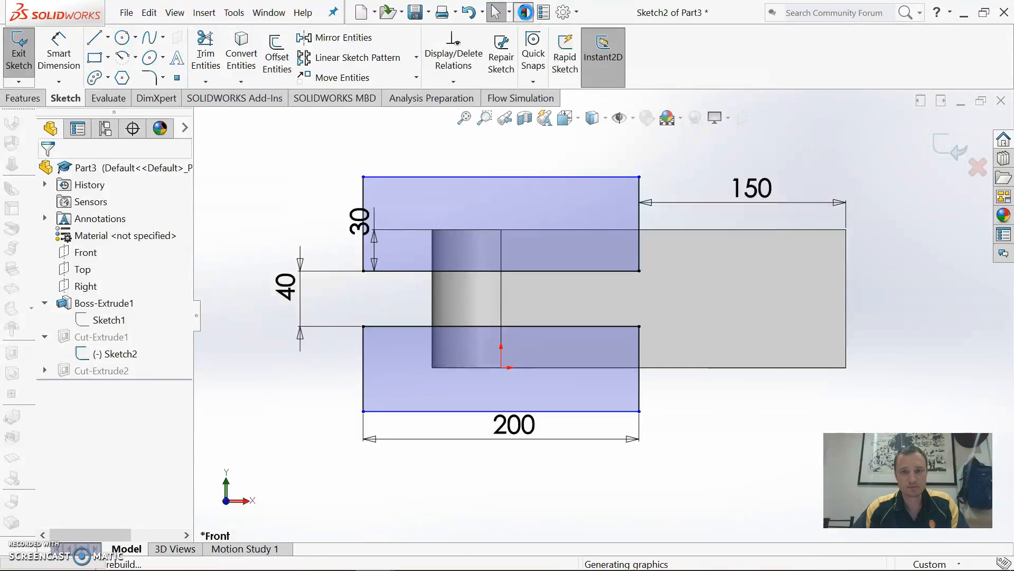
mouse_move(600, 152)
middle_down()
mouse_move(657, 219)
mouse_move(659, 318)
mouse_move(616, 352)
mouse_move(681, 358)
mouse_move(607, 342)
mouse_move(651, 348)
middle_up()
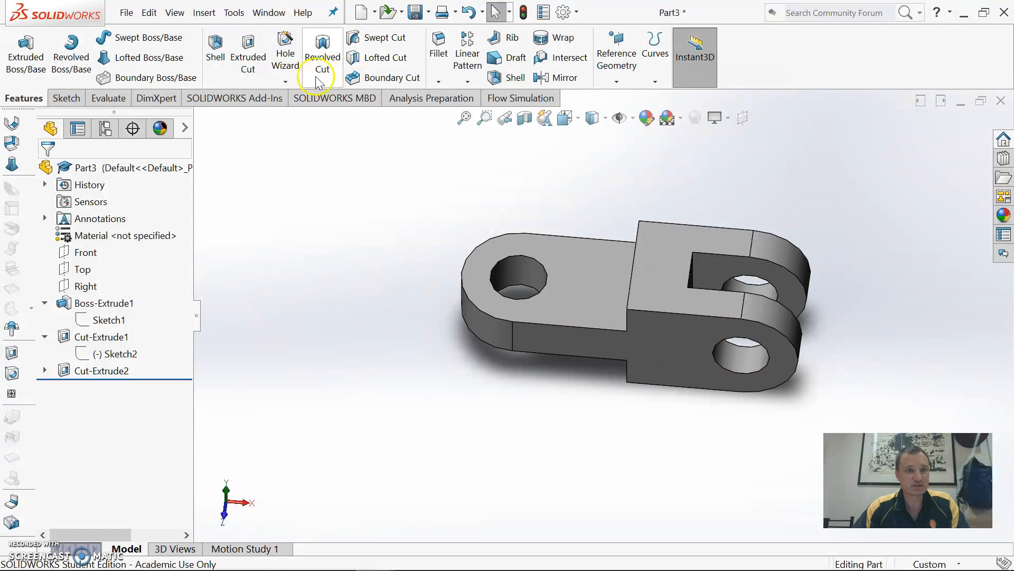
- Assign Titanium from the Other Metals category as the link's material
right_click(97, 238)
click(149, 241)
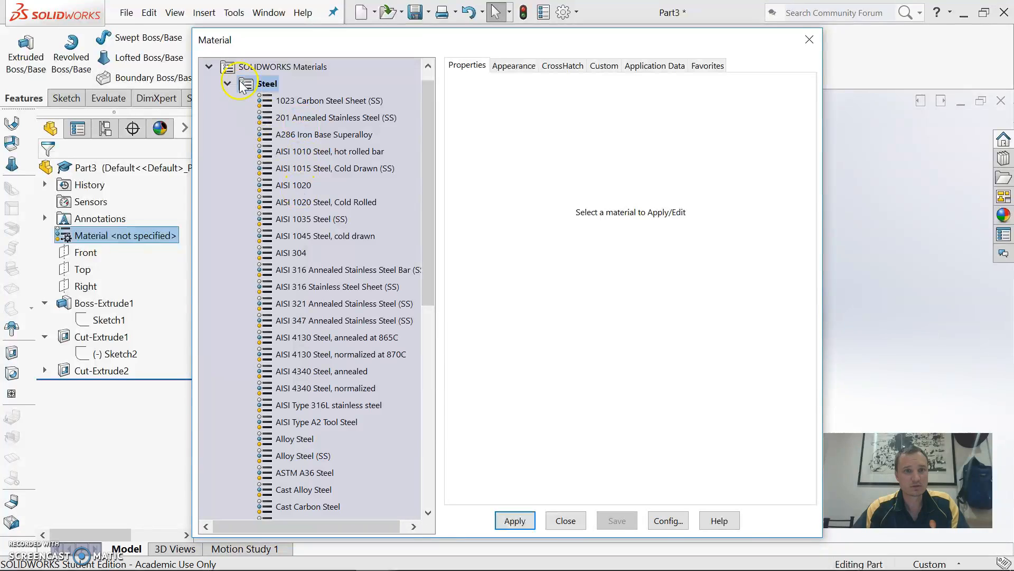
click(227, 83)
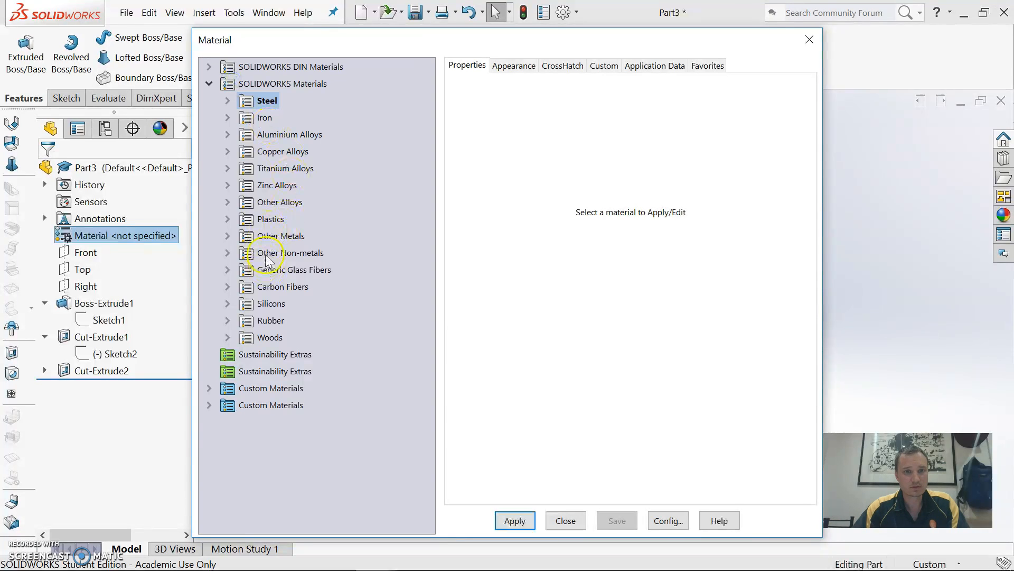
double_click(267, 238)
click(291, 371)
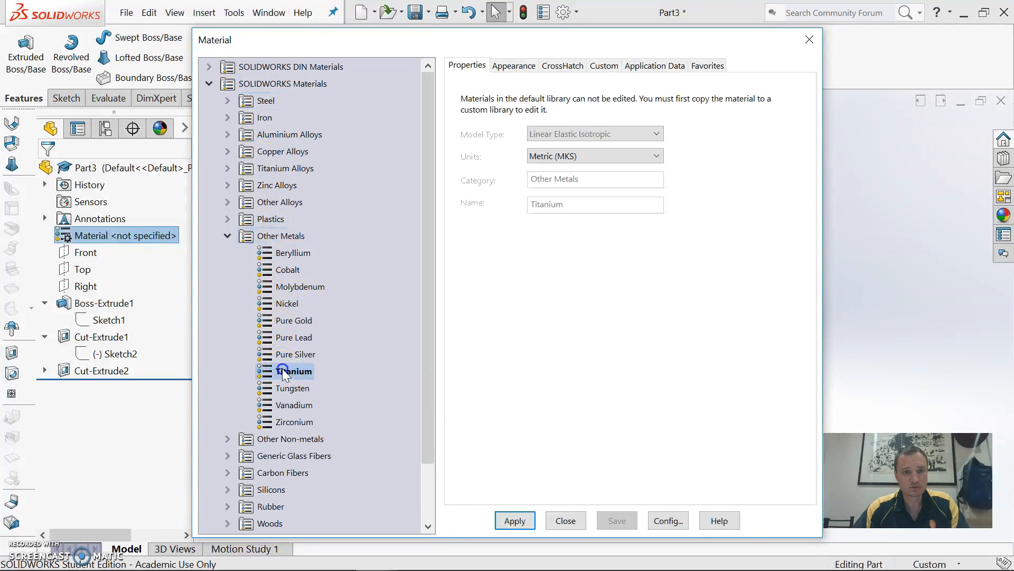
click(515, 521)
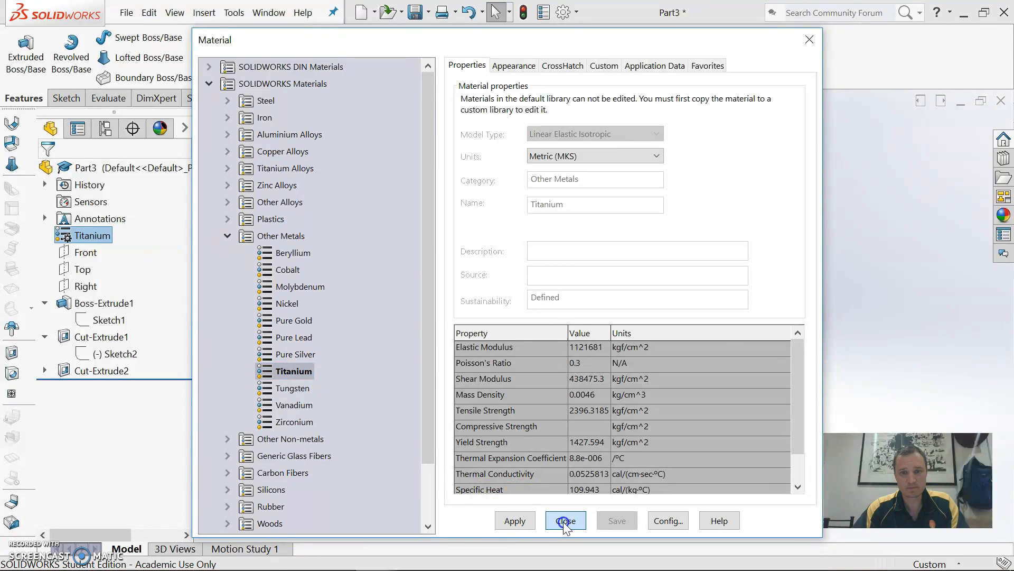
click(563, 520)
- Save the part to the Desktop as "chain link"
click(126, 13)
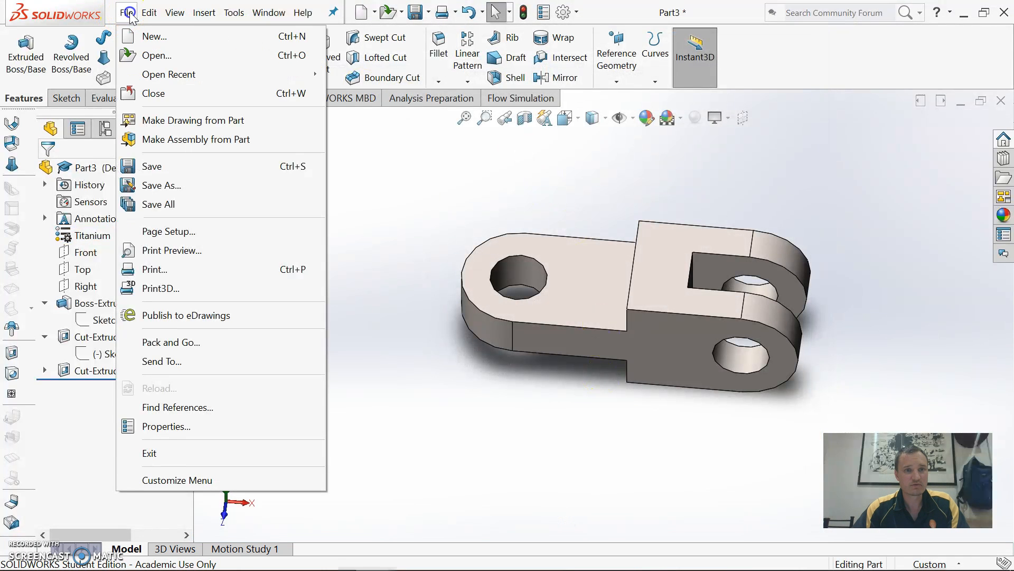
click(149, 163)
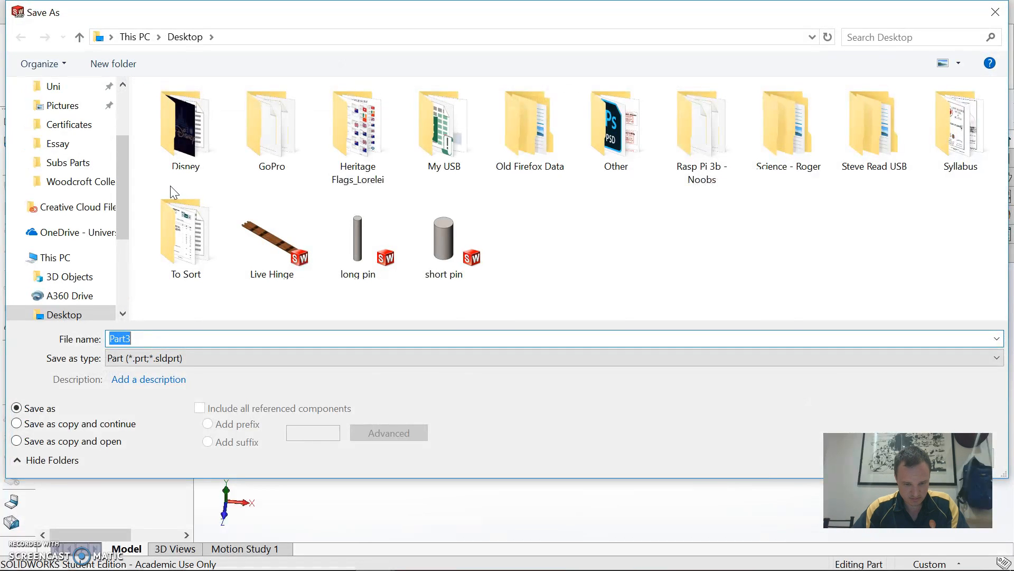
text(chain link)
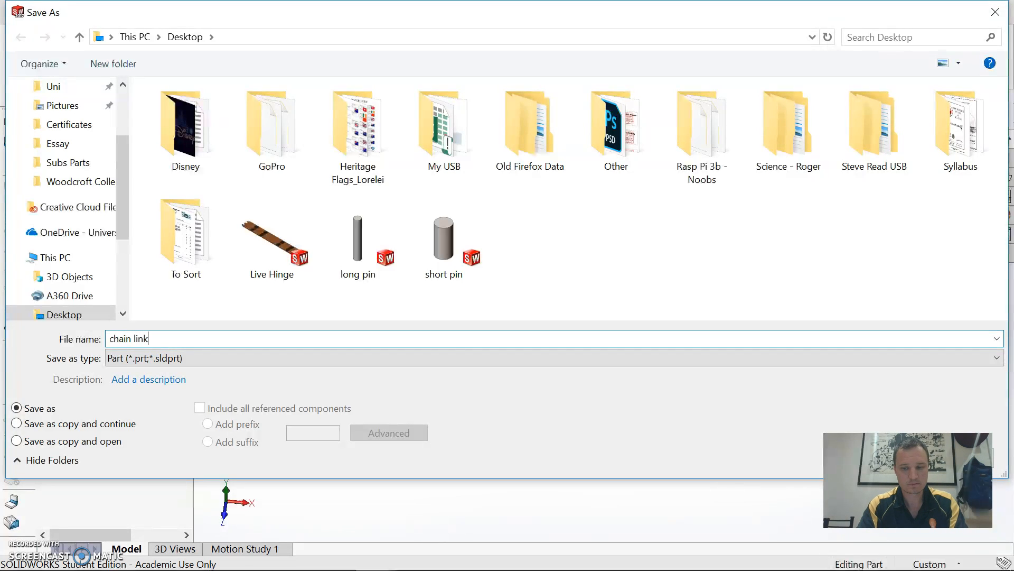